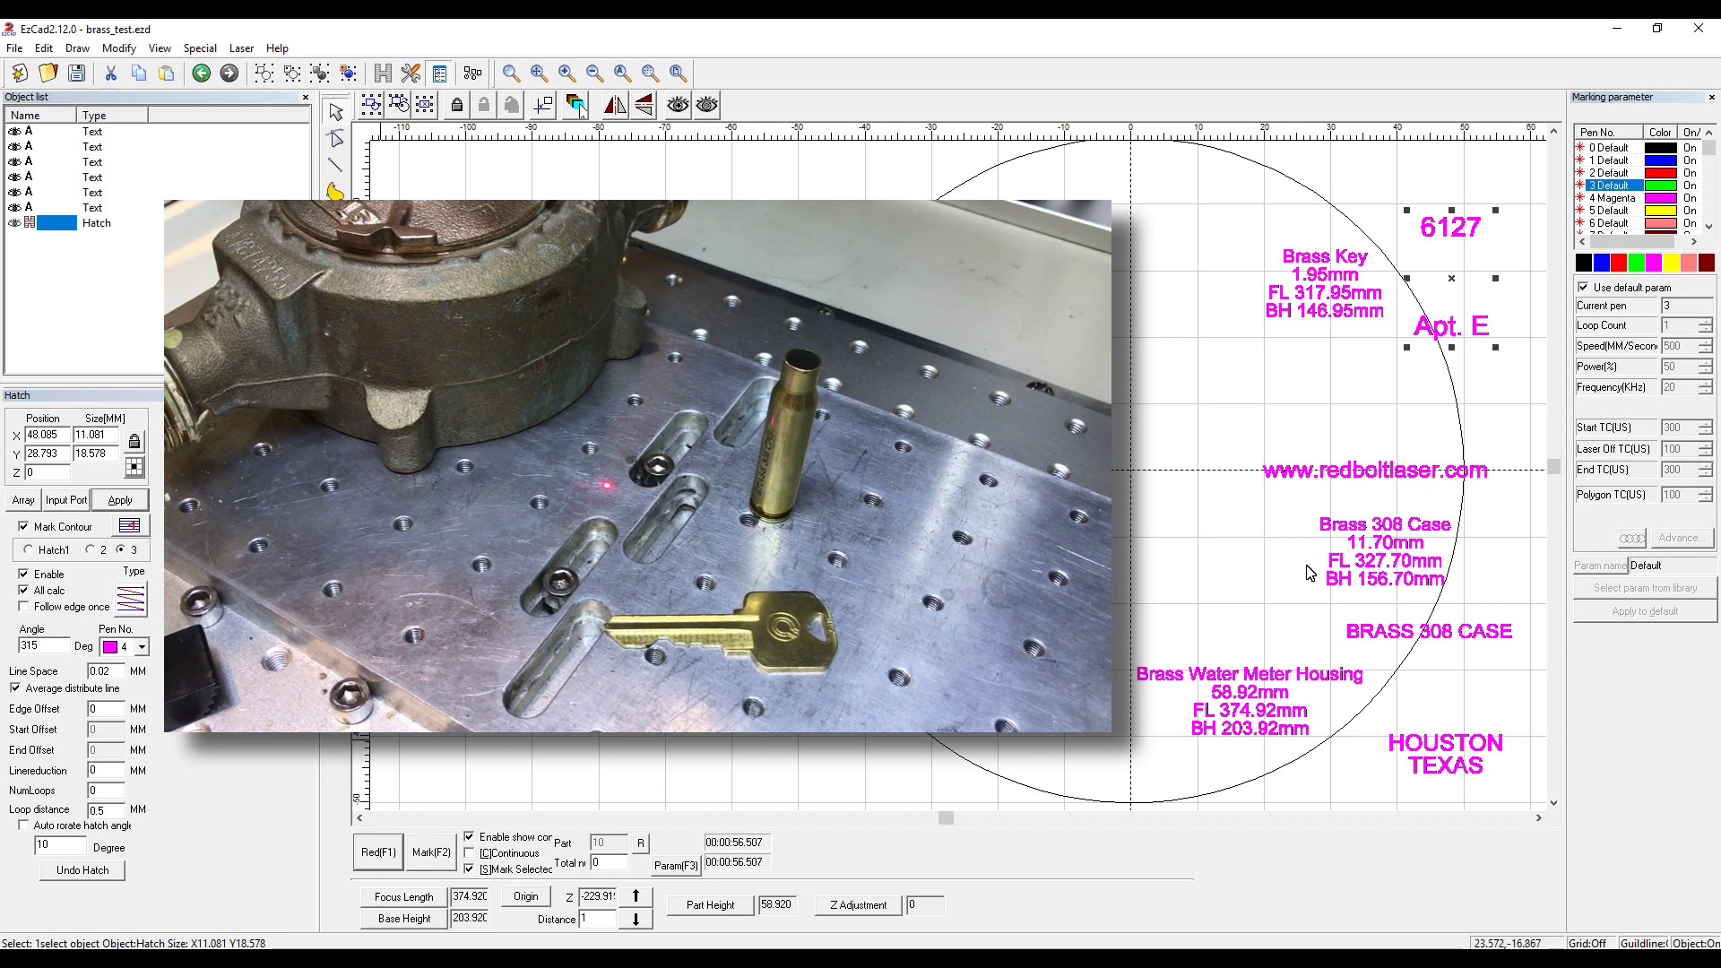
With pen 4 Magenta chosen, select the Brass Key, 308 Case and Water Meter Housing groups, then deselect.
{"action": "left_click", "coordinate": [1666, 198]}
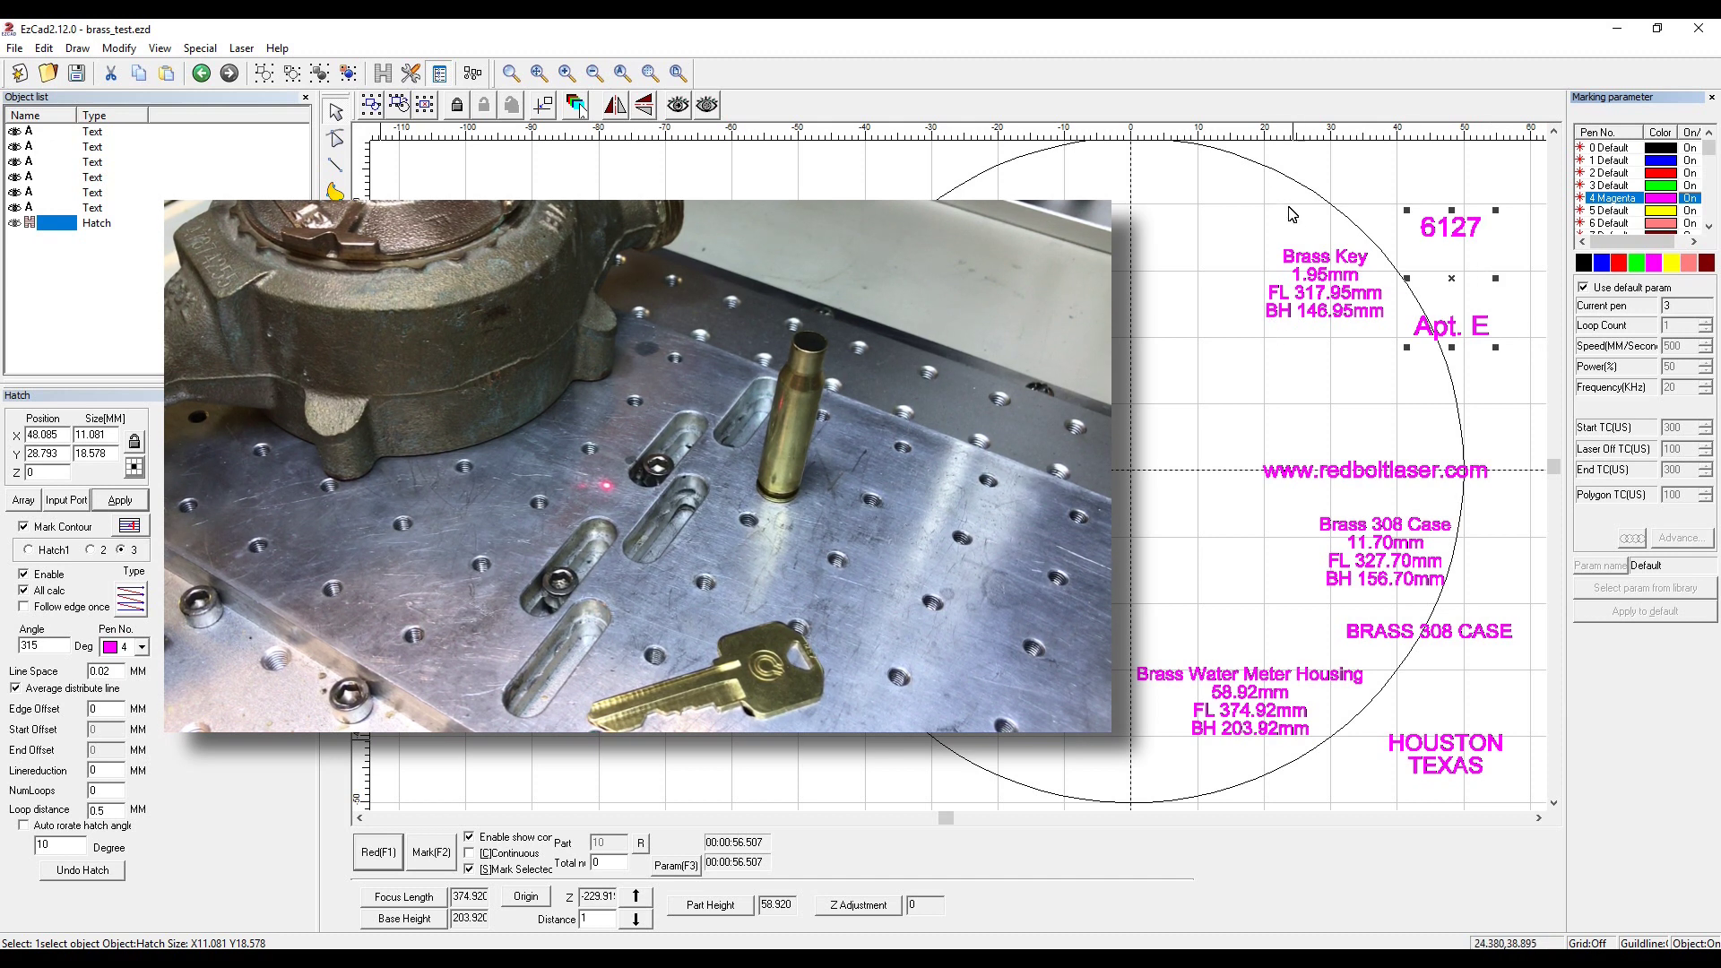
{"action": "mouse_move", "coordinate": [1228, 191]}
{"action": "left_mouse_down", "text": "shift"}
{"action": "mouse_move", "coordinate": [1399, 395]}
{"action": "mouse_move", "coordinate": [1413, 481]}
{"action": "left_mouse_up", "text": "shift"}
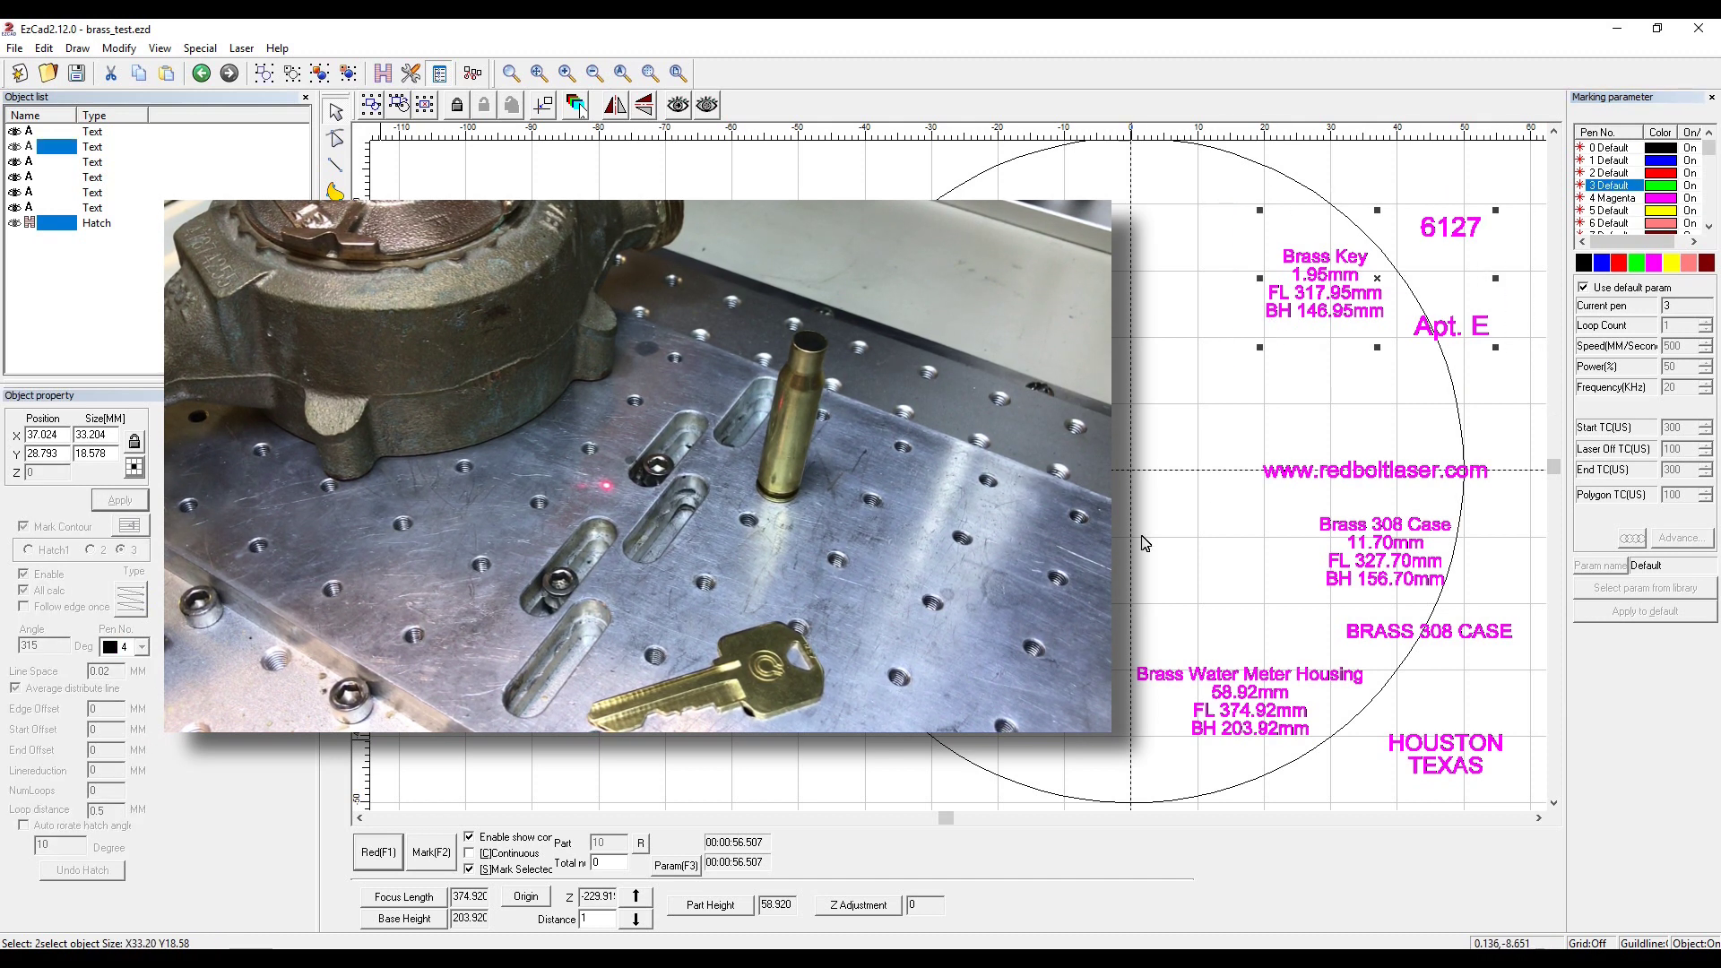
{"action": "left_click_drag", "start_coordinate": [1208, 495], "coordinate": [1541, 662]}
{"action": "left_click_drag", "start_coordinate": [1116, 645], "coordinate": [1536, 807]}
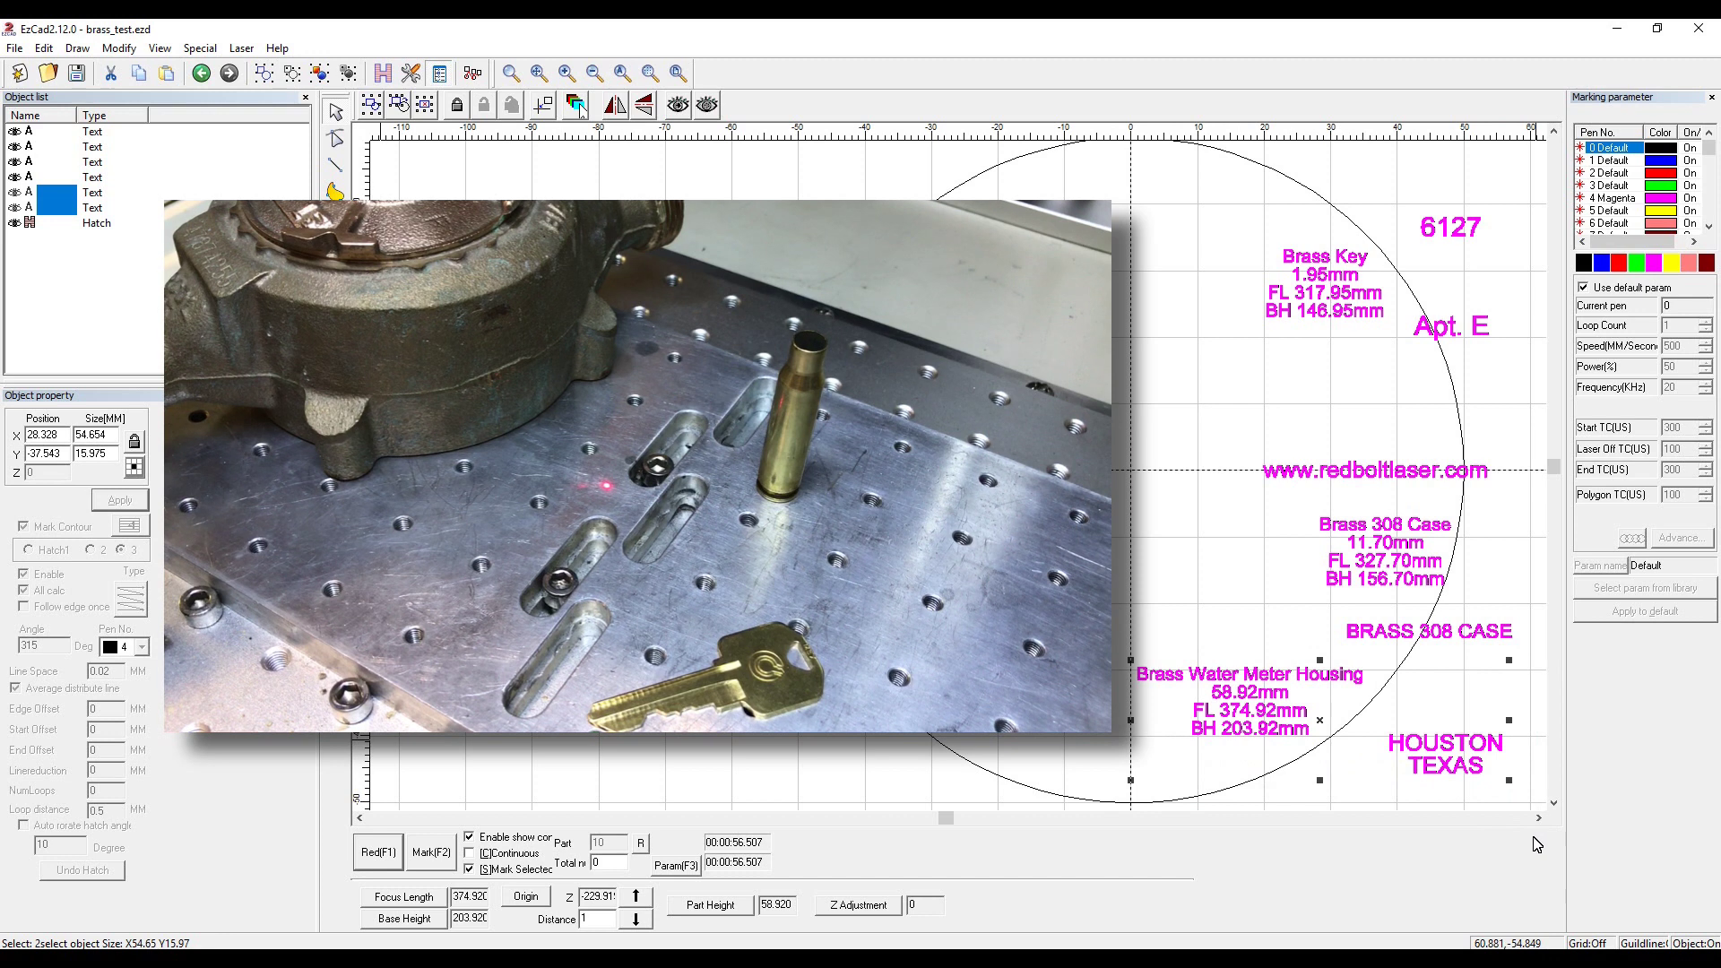
{"action": "left_click", "coordinate": [1177, 574]}
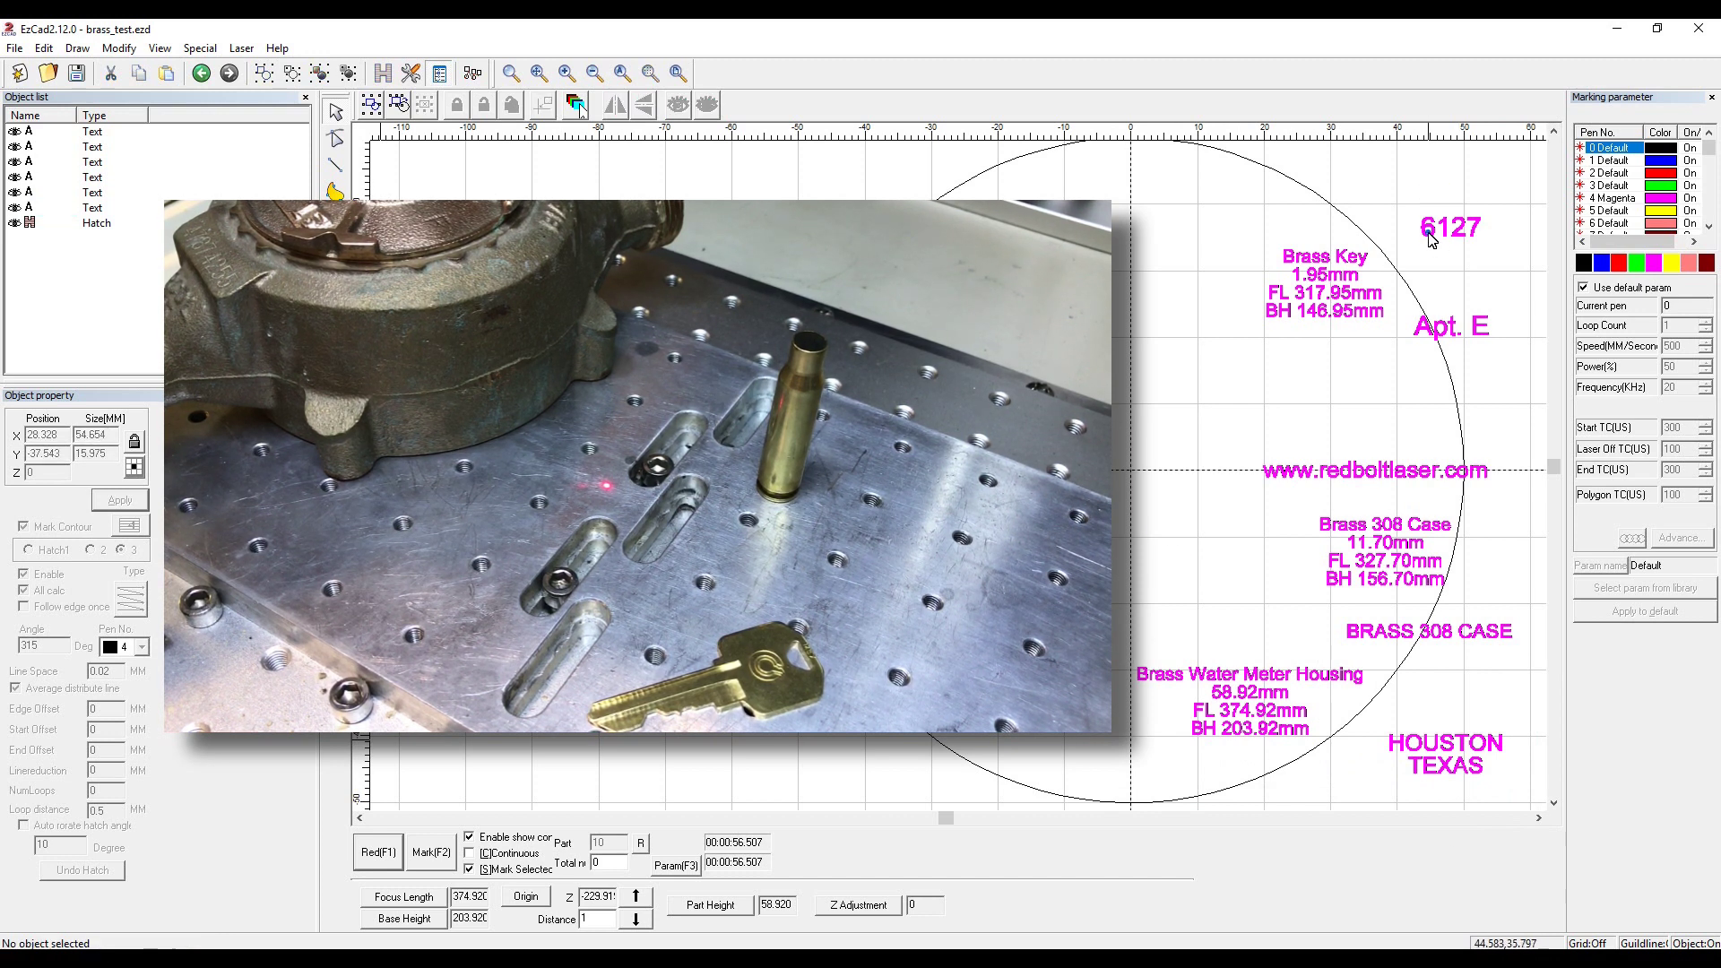
Select the 6127 / Apt. E hatch and review its pen 4 Magenta loop count, speed and power values.
{"action": "left_click", "coordinate": [1430, 235]}
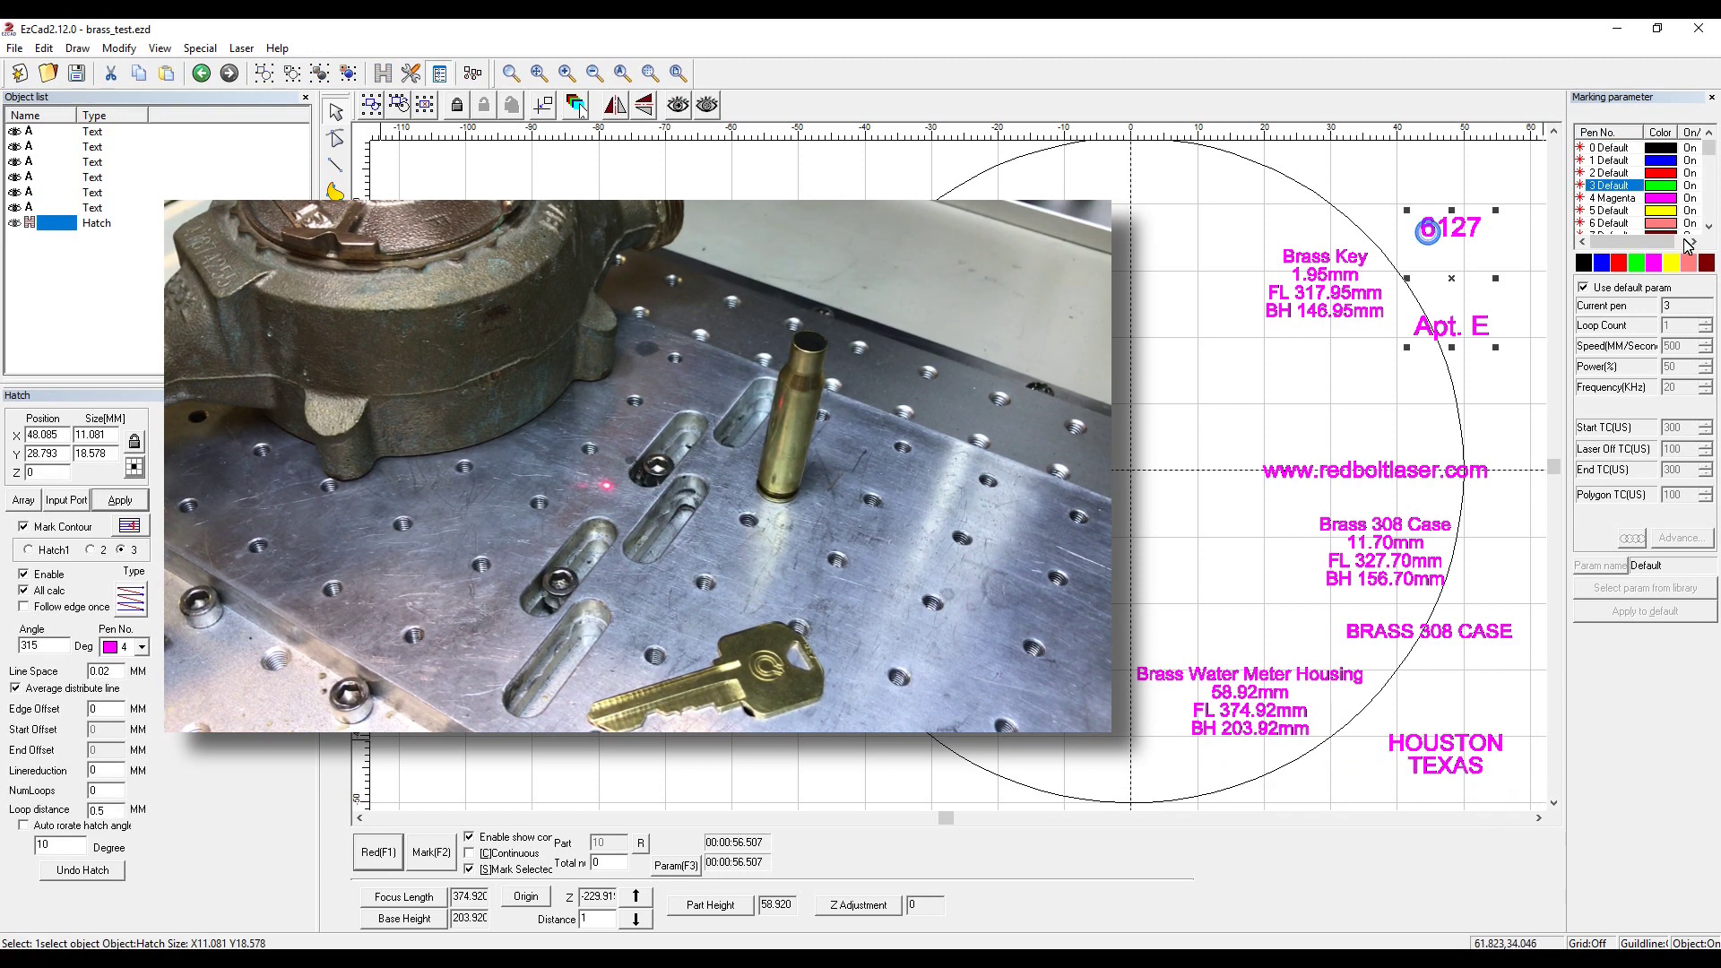
{"action": "left_click", "coordinate": [1533, 199]}
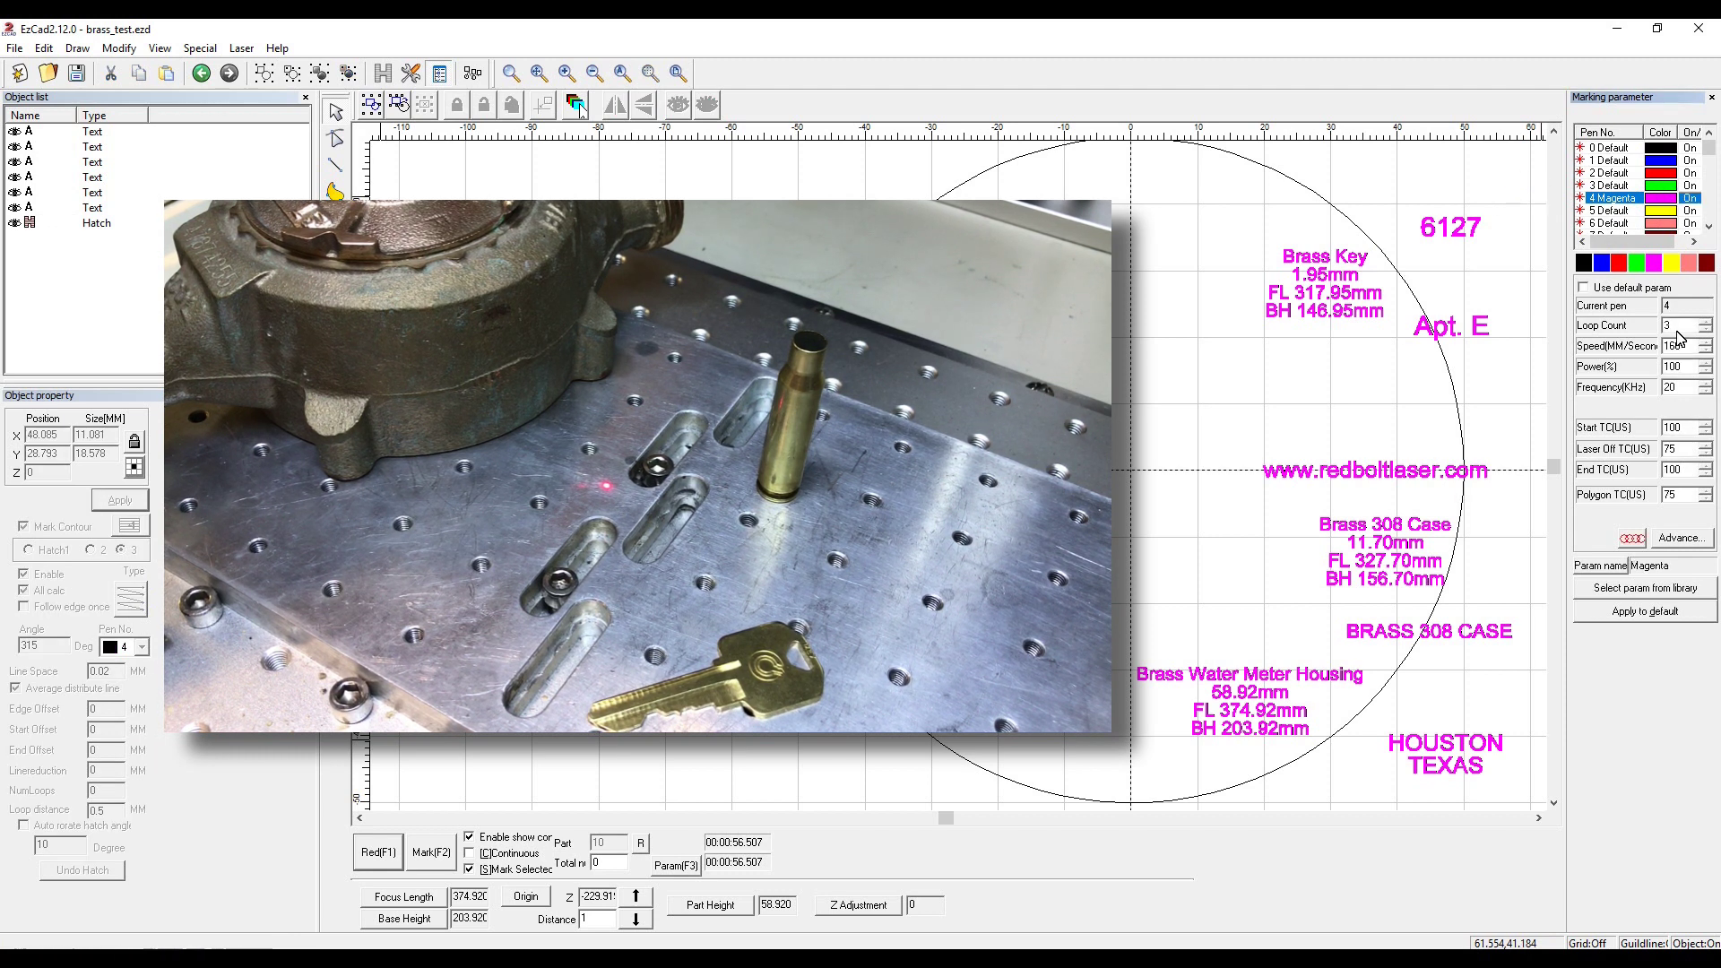
{"action": "double_click", "coordinate": [1675, 326]}
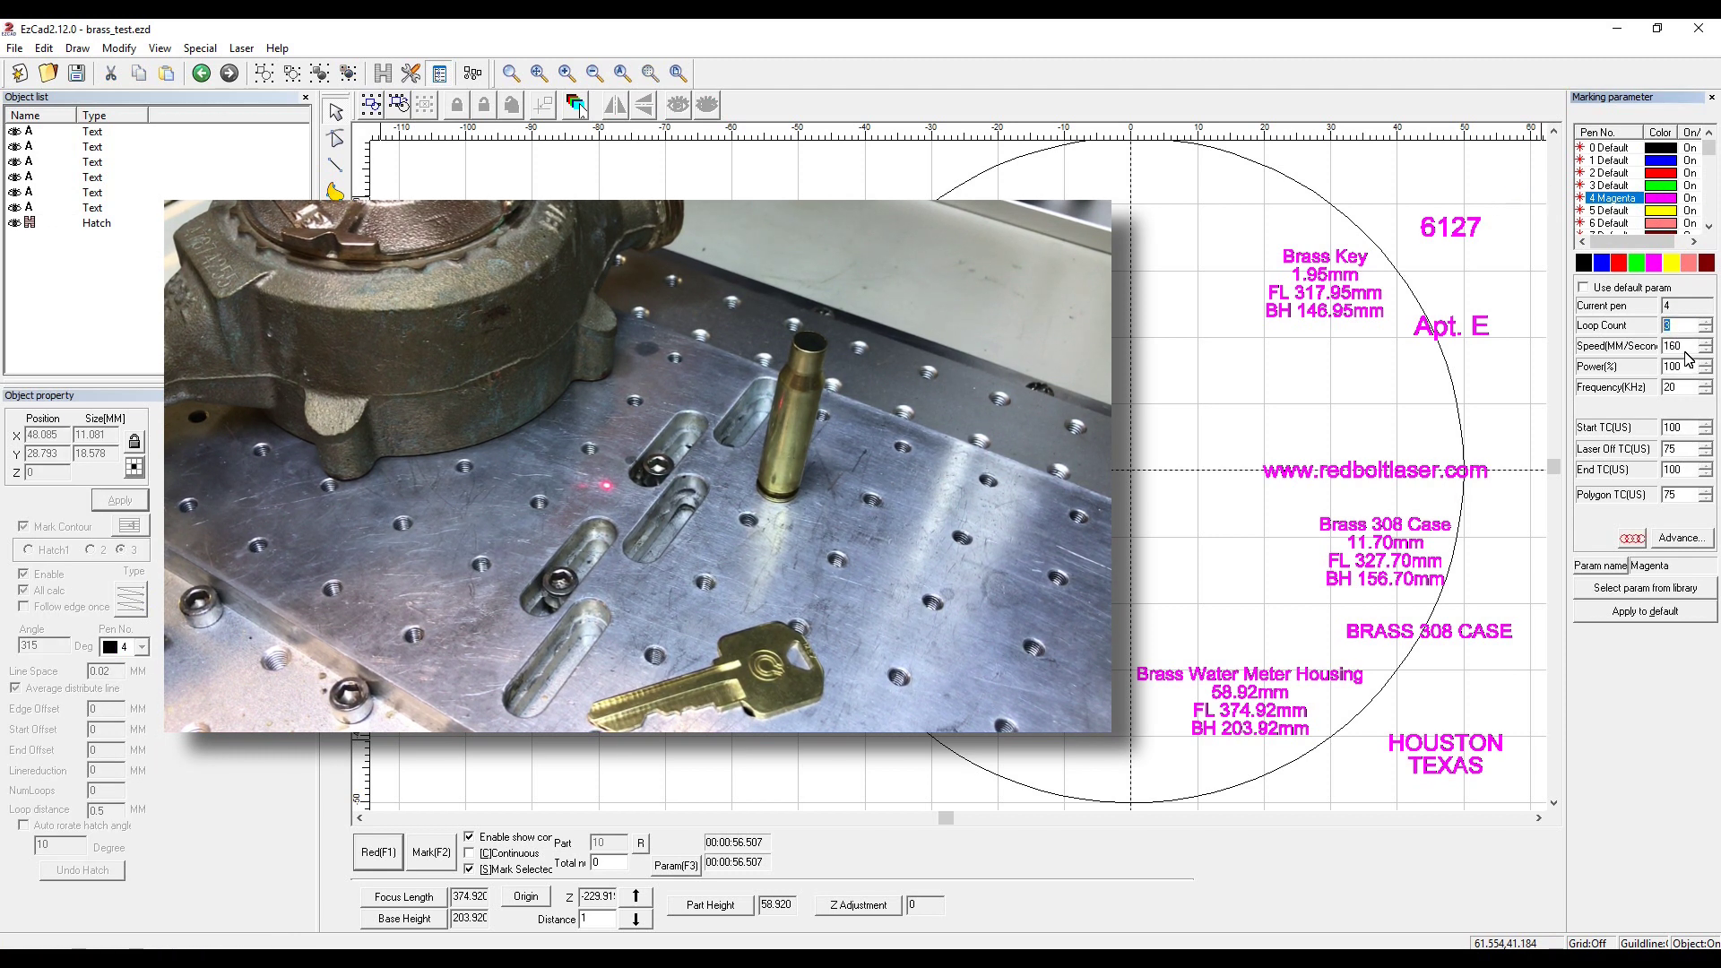
{"action": "key", "text": "Tab"}
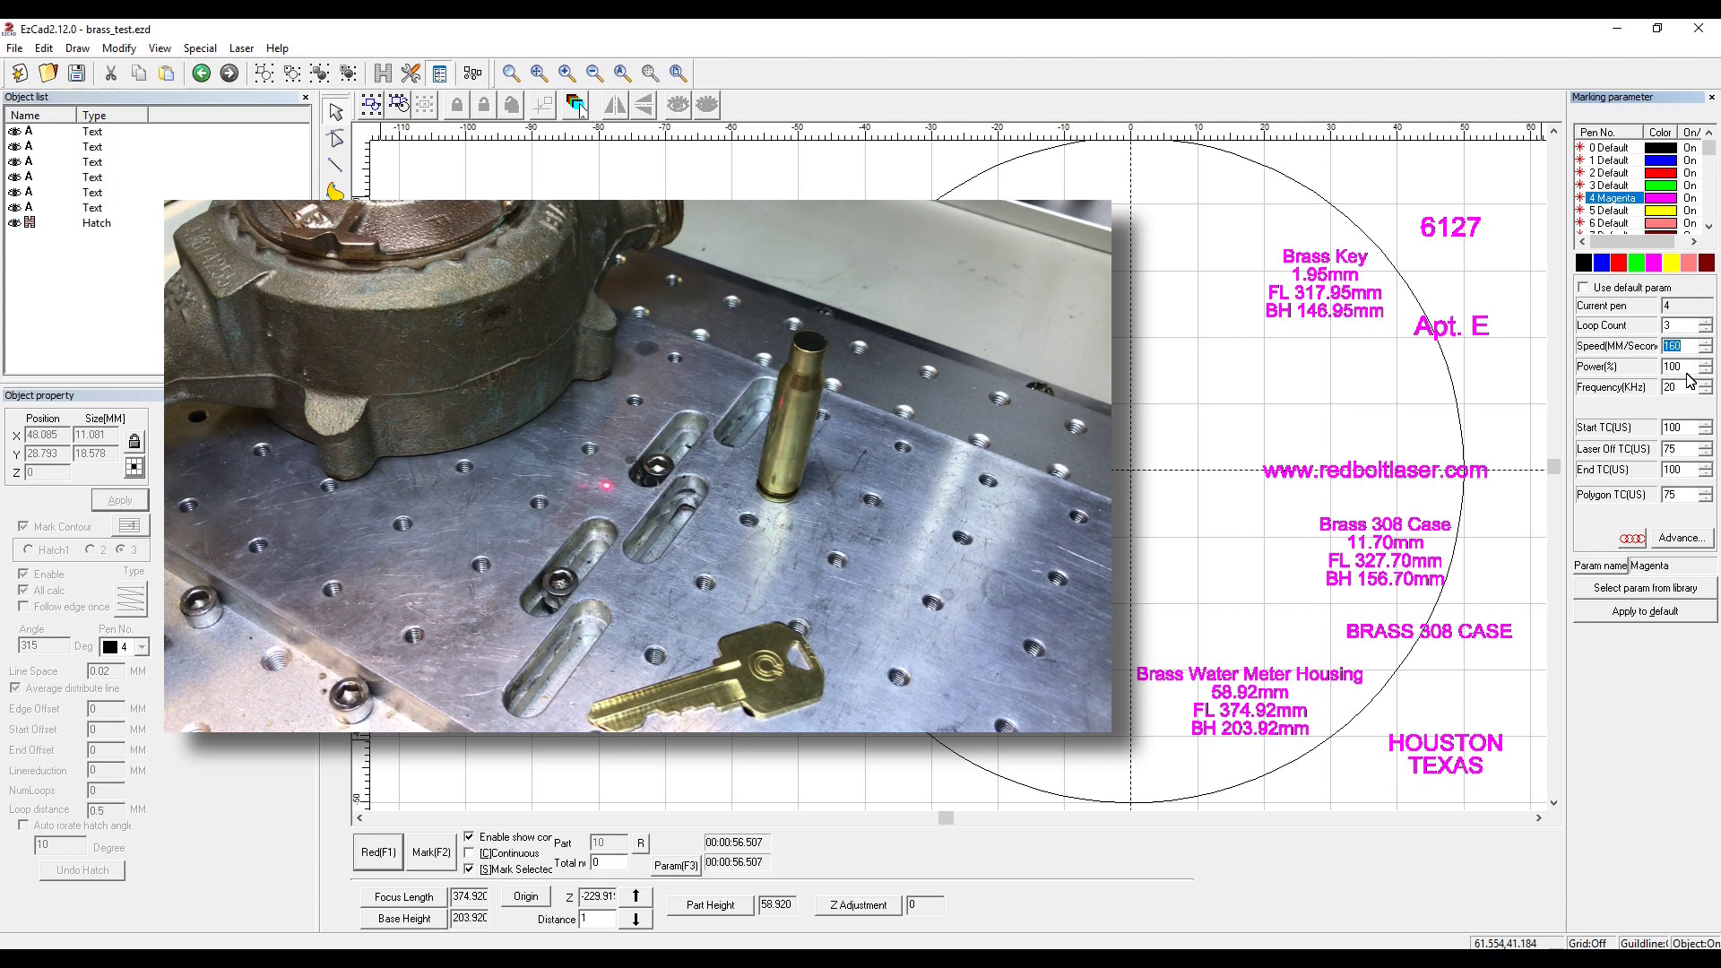
{"action": "key", "text": "Tab"}
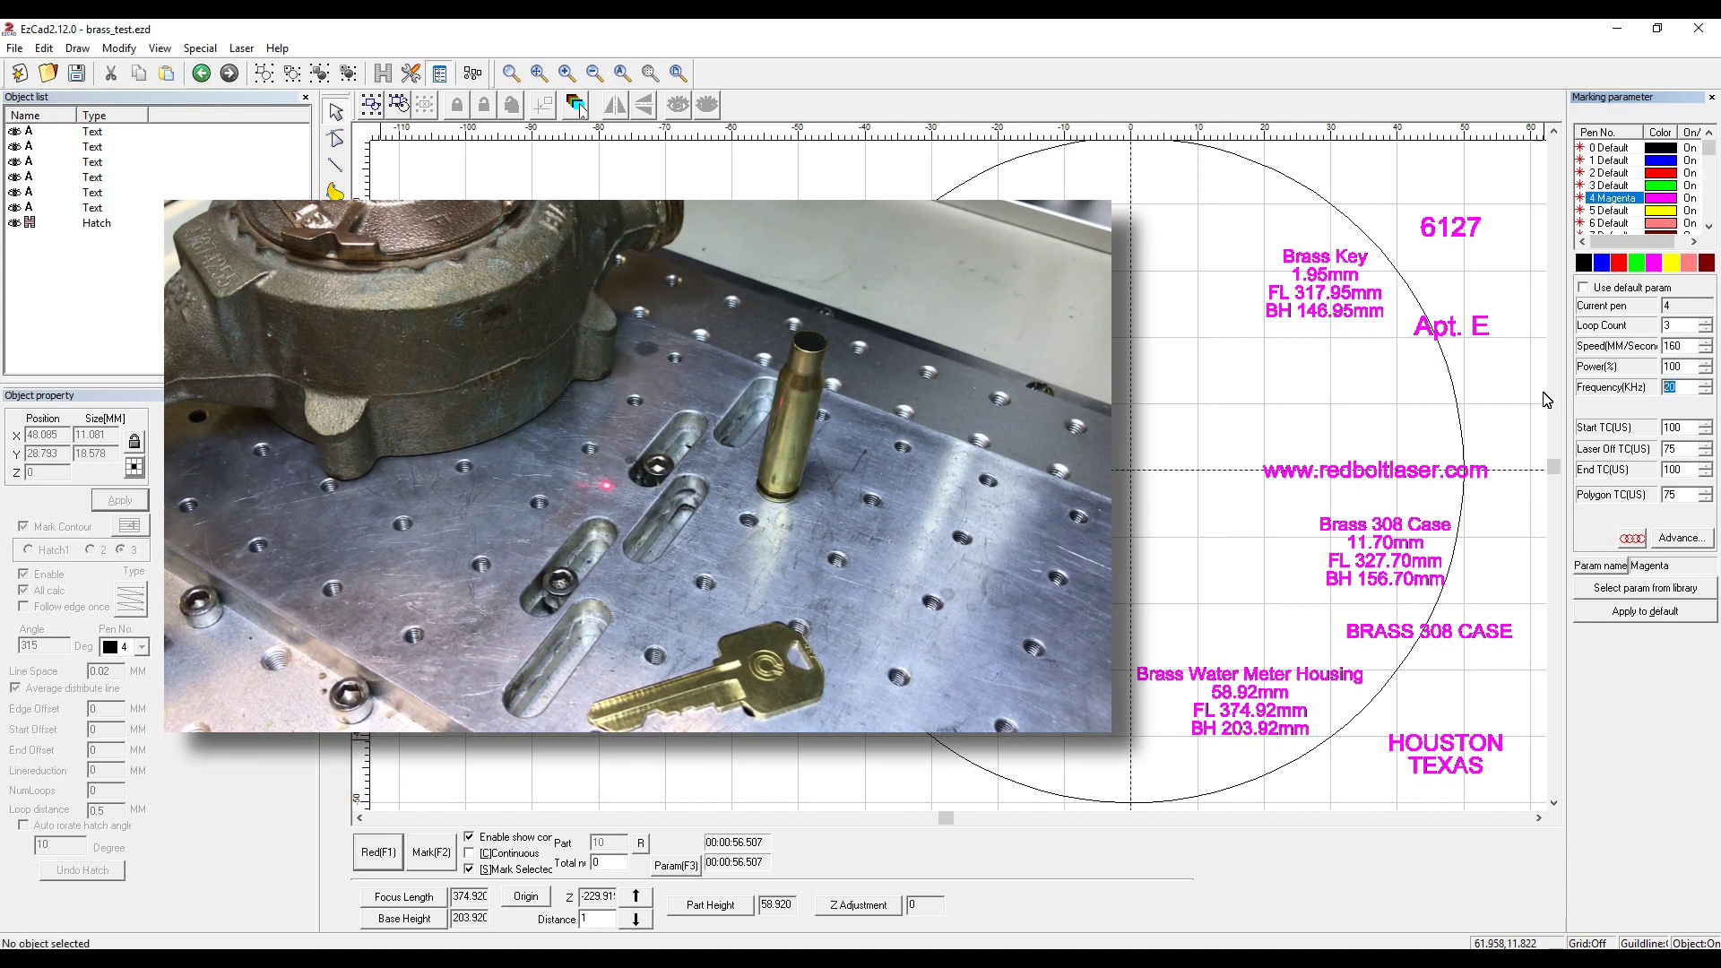
{"action": "left_click", "coordinate": [1501, 402]}
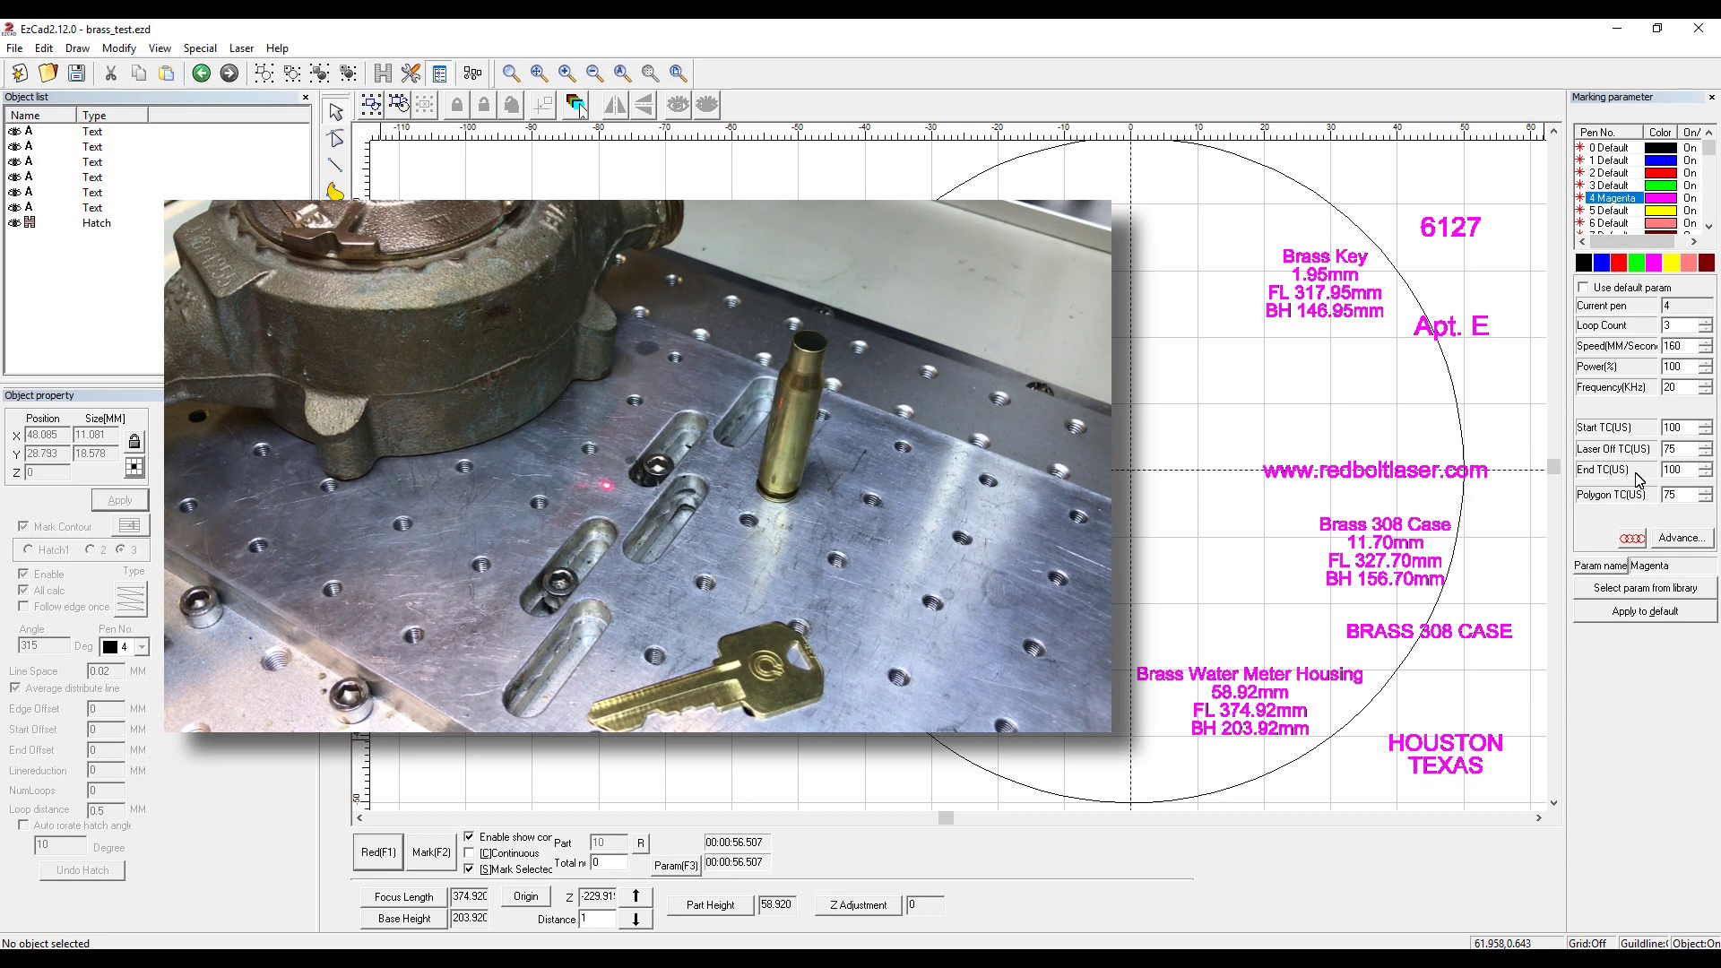
{"action": "left_click", "coordinate": [1630, 538]}
{"action": "left_click", "coordinate": [508, 74]}
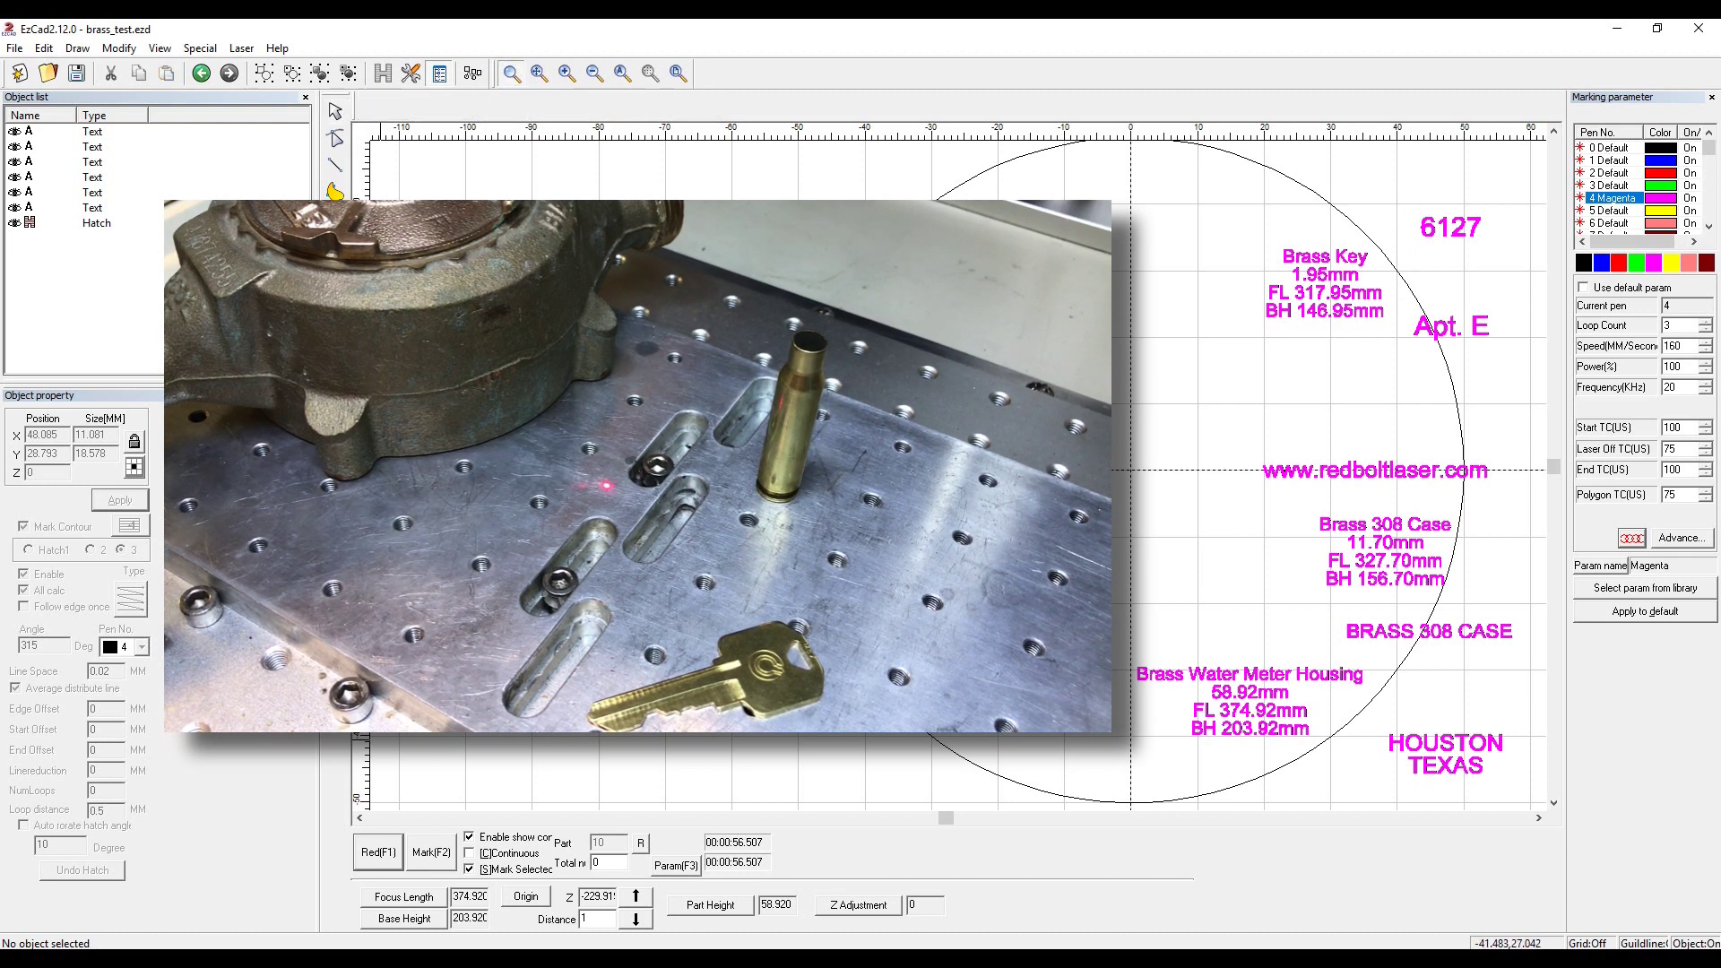
Zoom-window around the 6127 lettering and zoom closer onto its hatched digits.
{"action": "left_click_drag", "start_coordinate": [1404, 212], "coordinate": [1488, 245]}
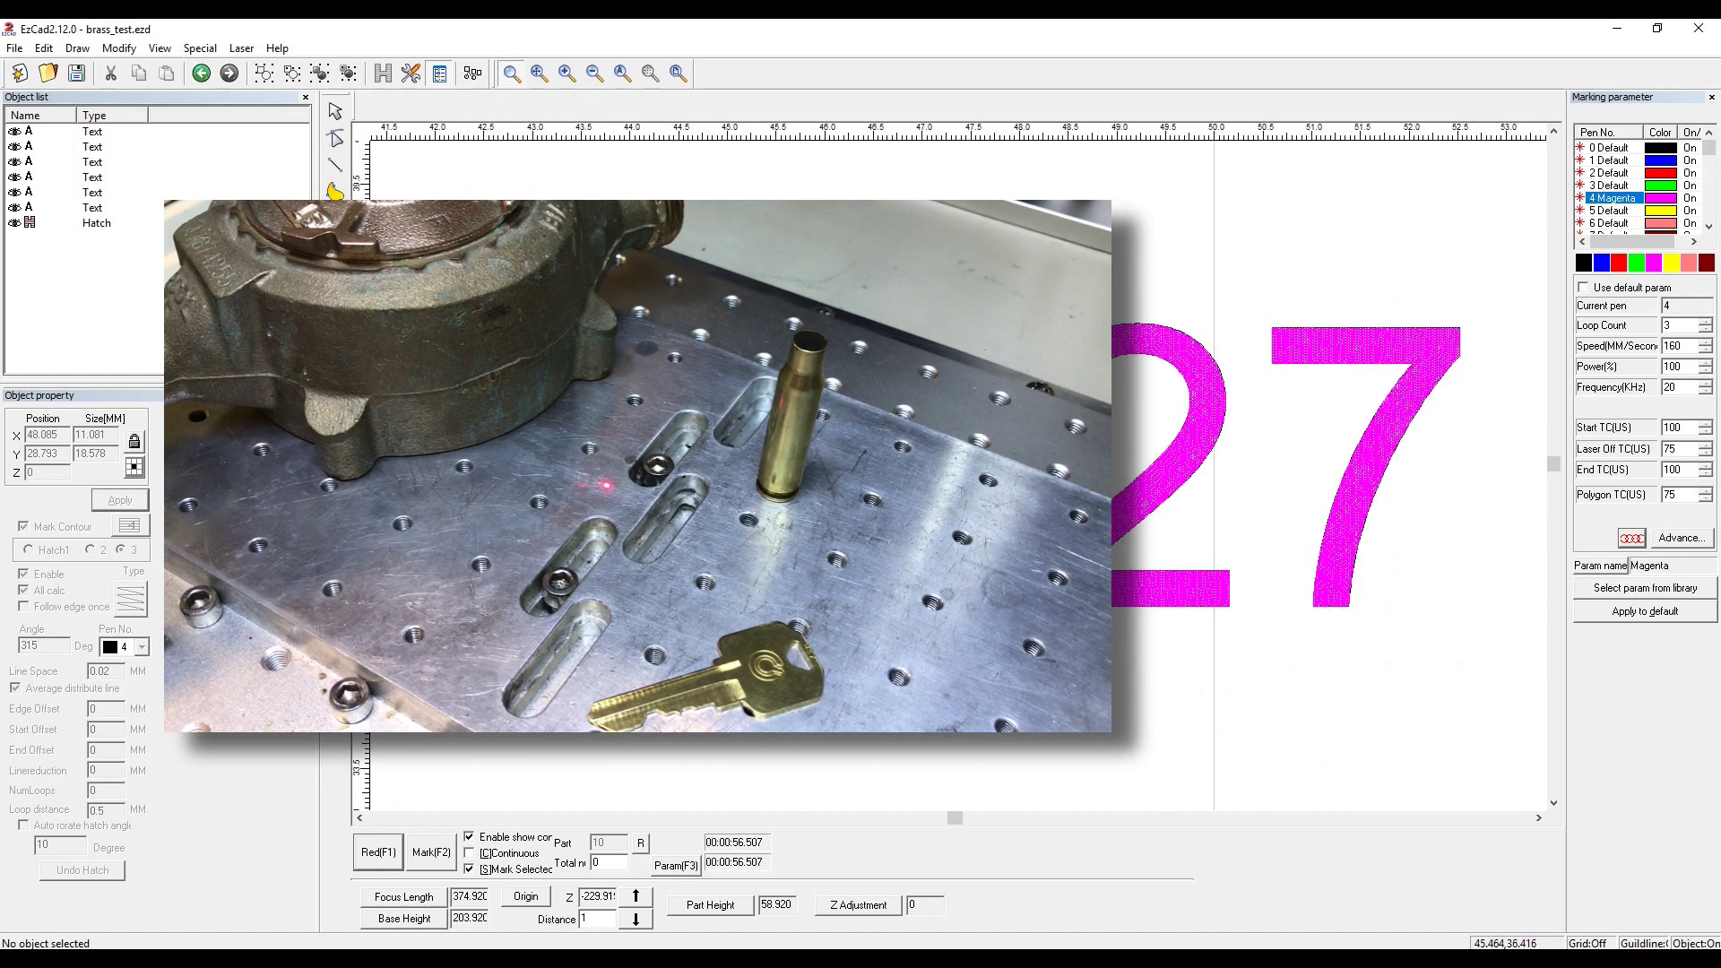
{"action": "left_click", "coordinate": [701, 473]}
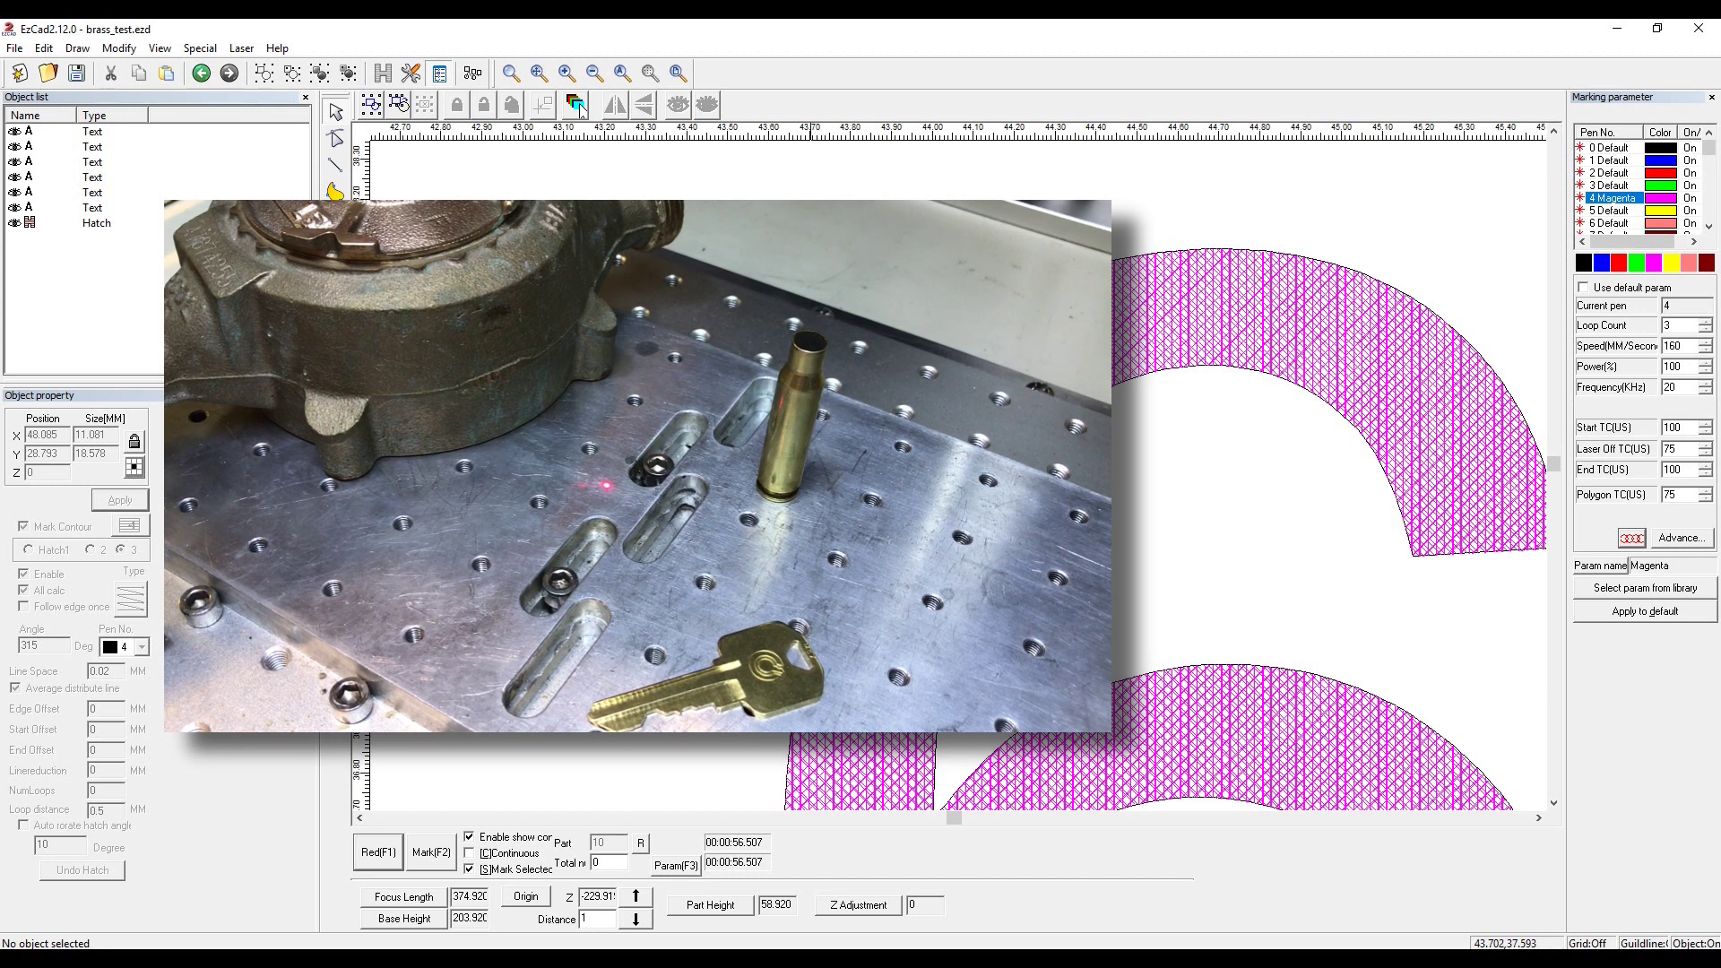
{"action": "left_click", "coordinate": [876, 448]}
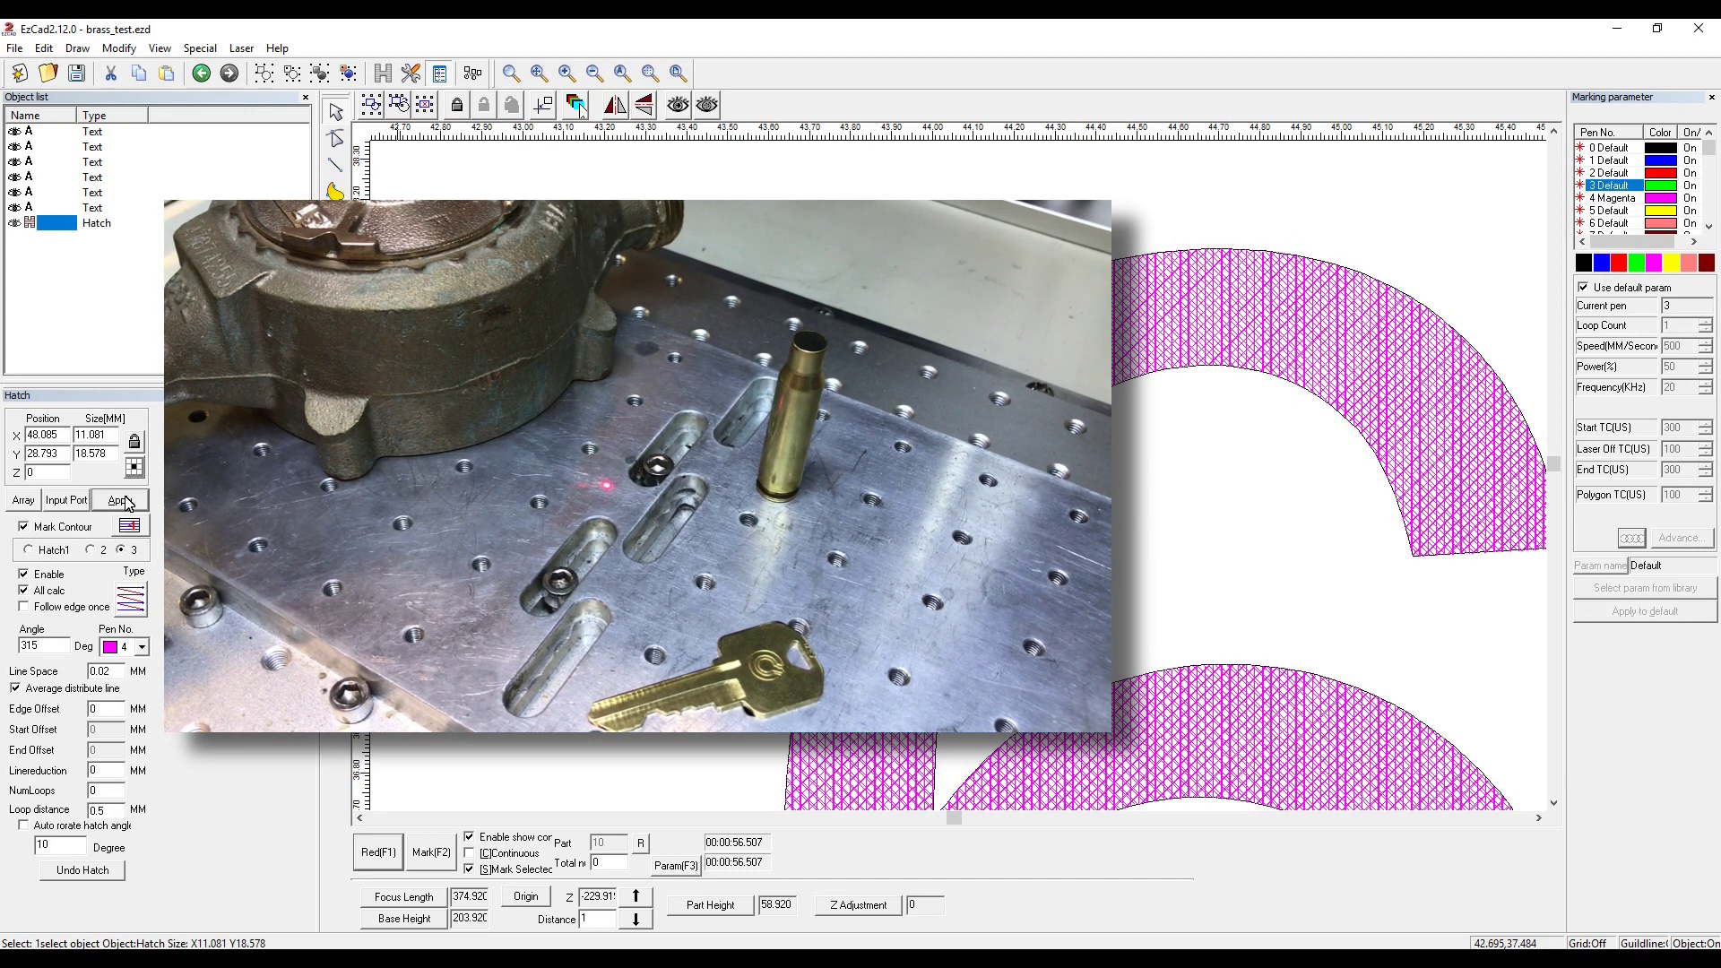
{"action": "left_click", "coordinate": [28, 550]}
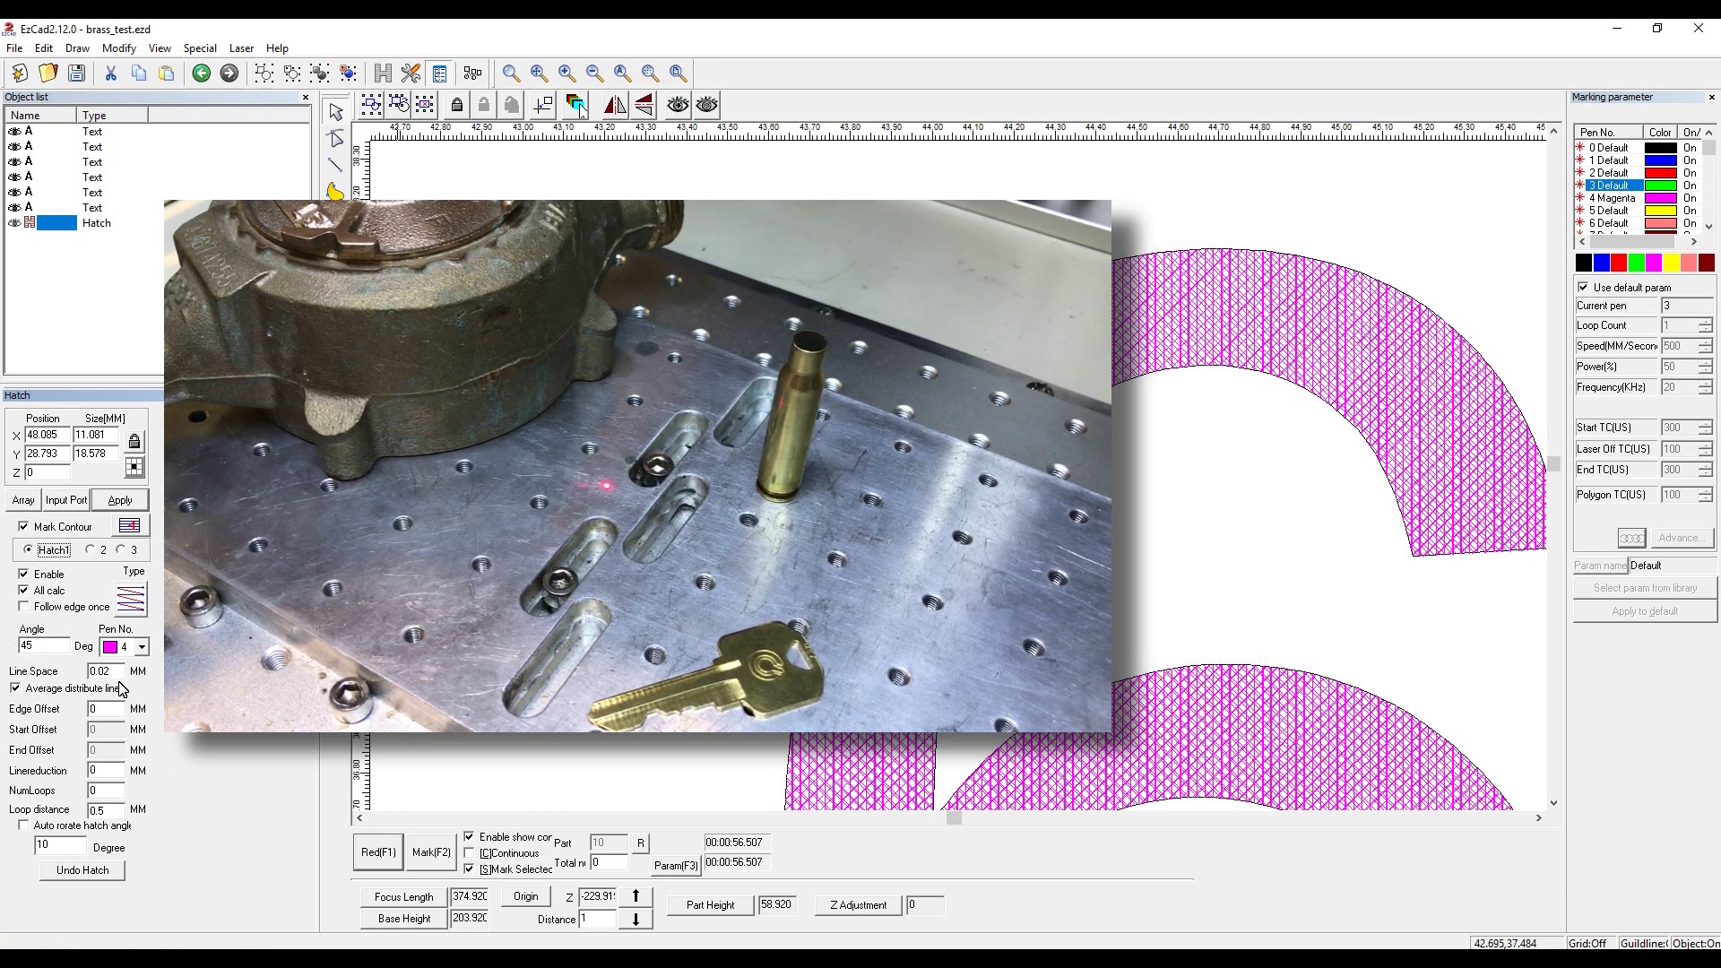
{"action": "left_click", "coordinate": [93, 550]}
{"action": "left_click_drag", "start_coordinate": [86, 672], "coordinate": [148, 667]}
{"action": "left_click", "coordinate": [122, 551]}
{"action": "double_click", "coordinate": [52, 645]}
{"action": "left_click", "coordinate": [29, 550]}
{"action": "left_click", "coordinate": [90, 549]}
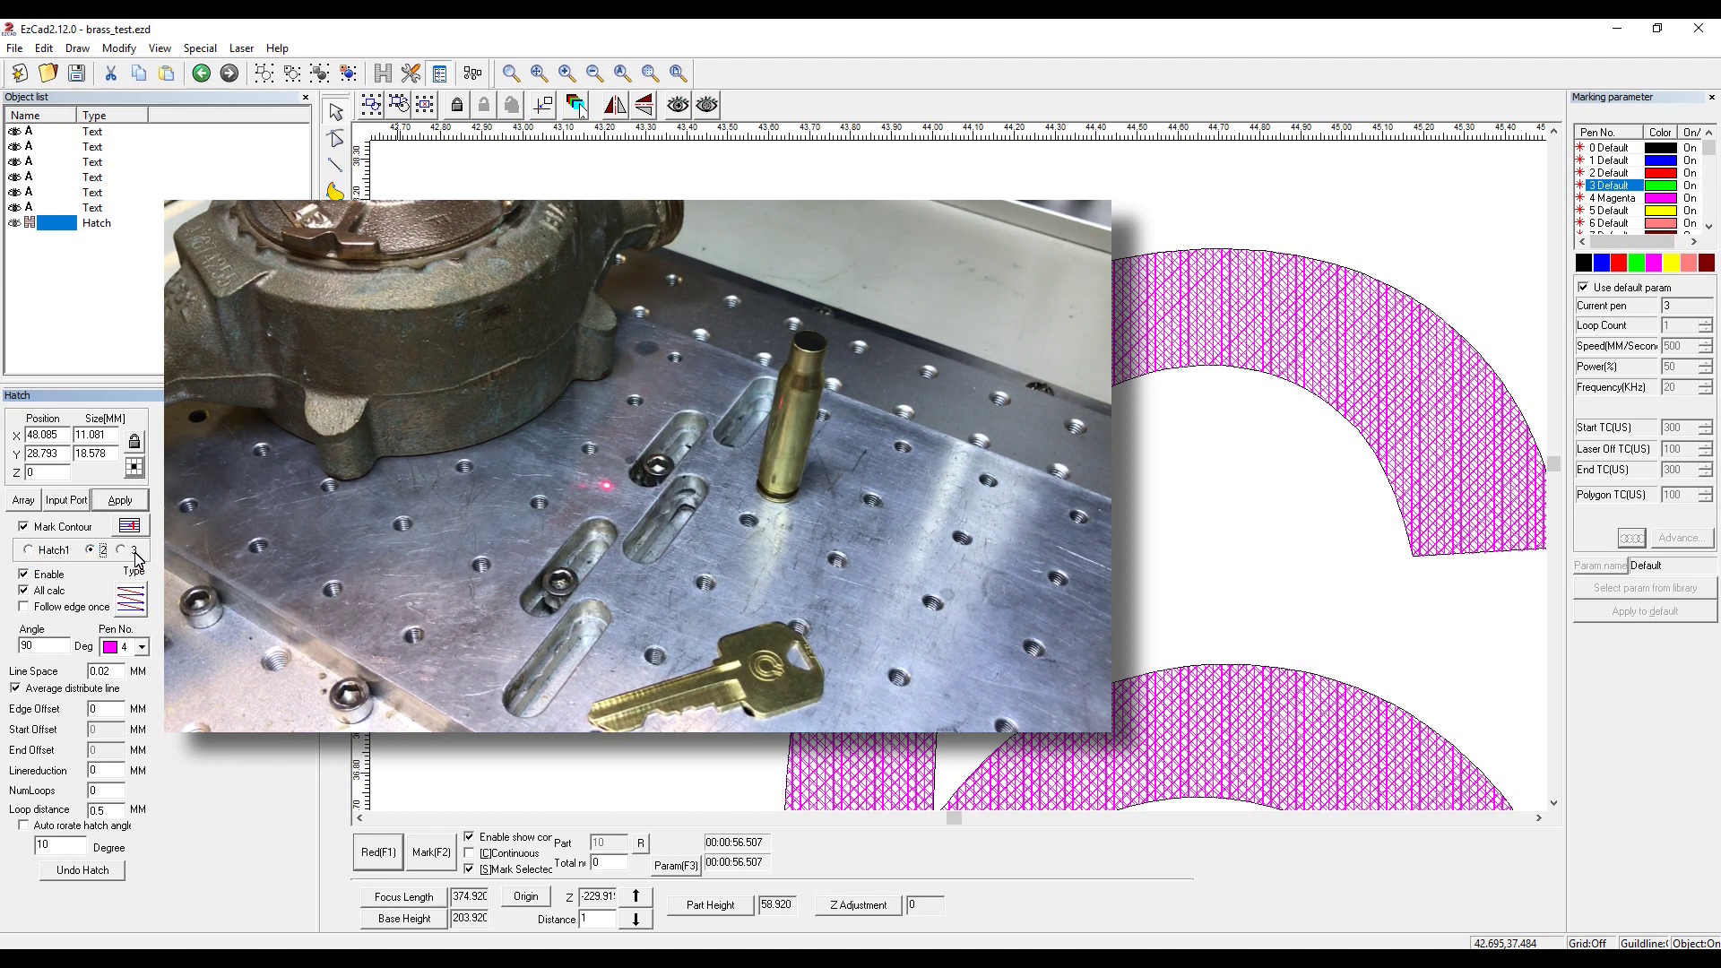
{"action": "left_click", "coordinate": [121, 551]}
{"action": "left_click", "coordinate": [826, 199]}
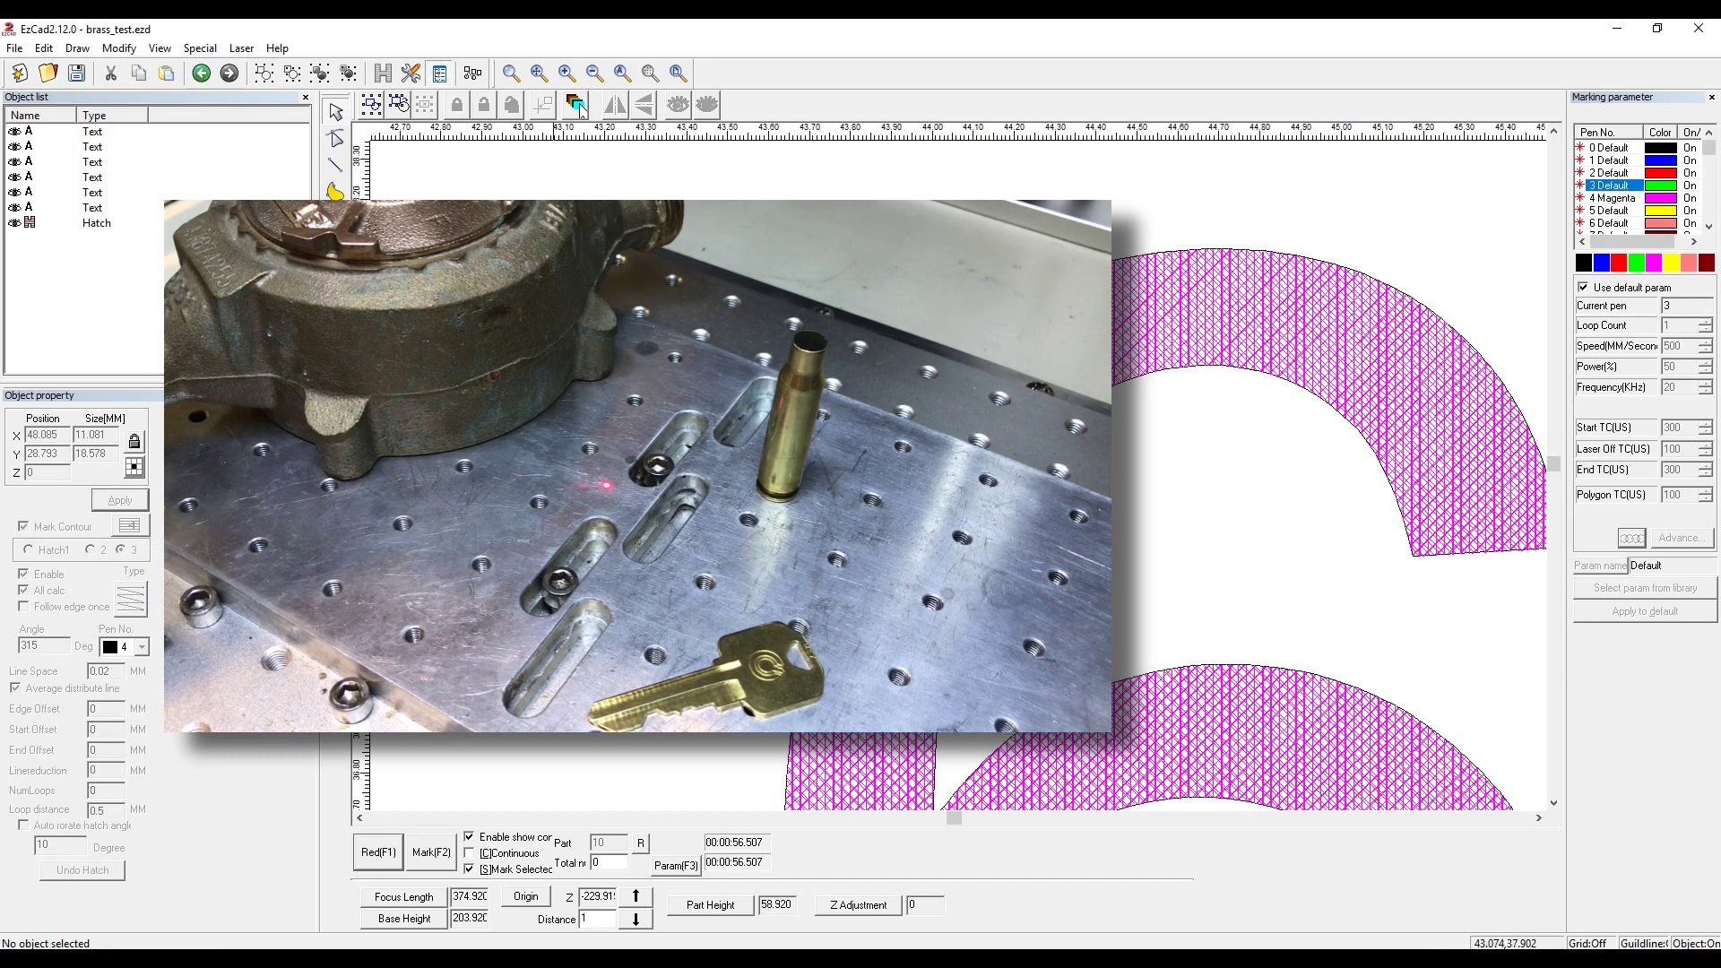
Zoom out from the hatch close-up until the whole layout circle is visible.
{"action": "left_click", "coordinate": [595, 73]}
{"action": "left_click", "coordinate": [594, 73]}
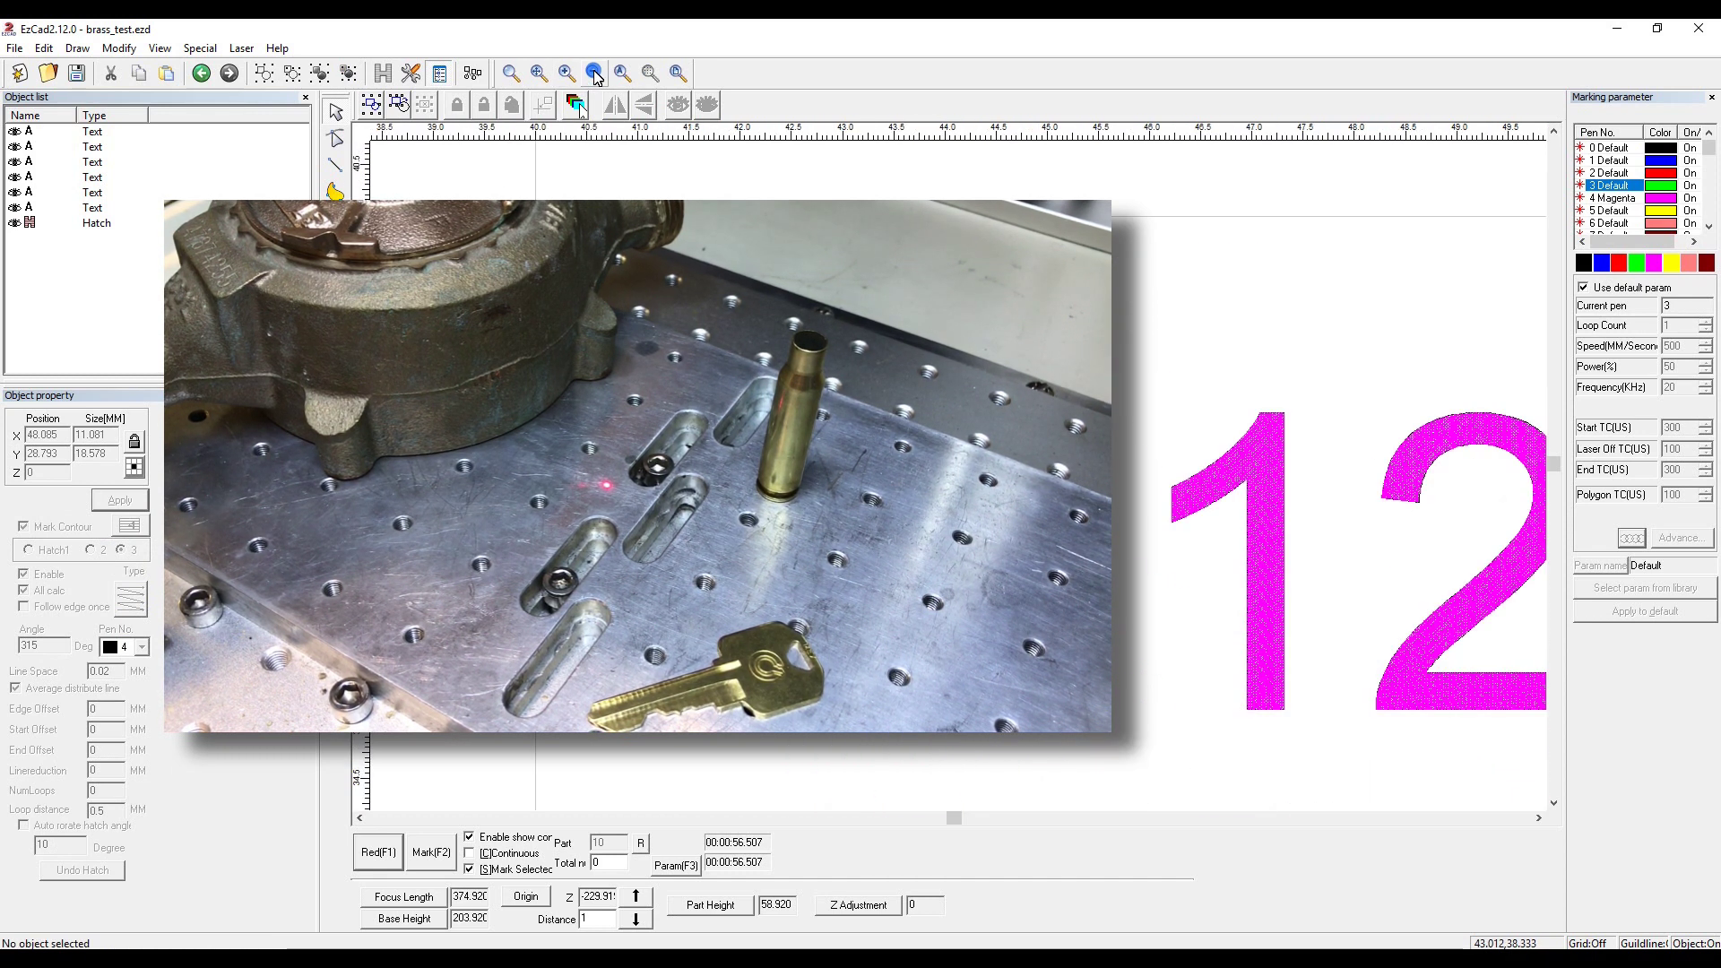
{"action": "left_click", "coordinate": [594, 72]}
{"action": "left_click", "coordinate": [594, 73]}
{"action": "left_click", "coordinate": [595, 72]}
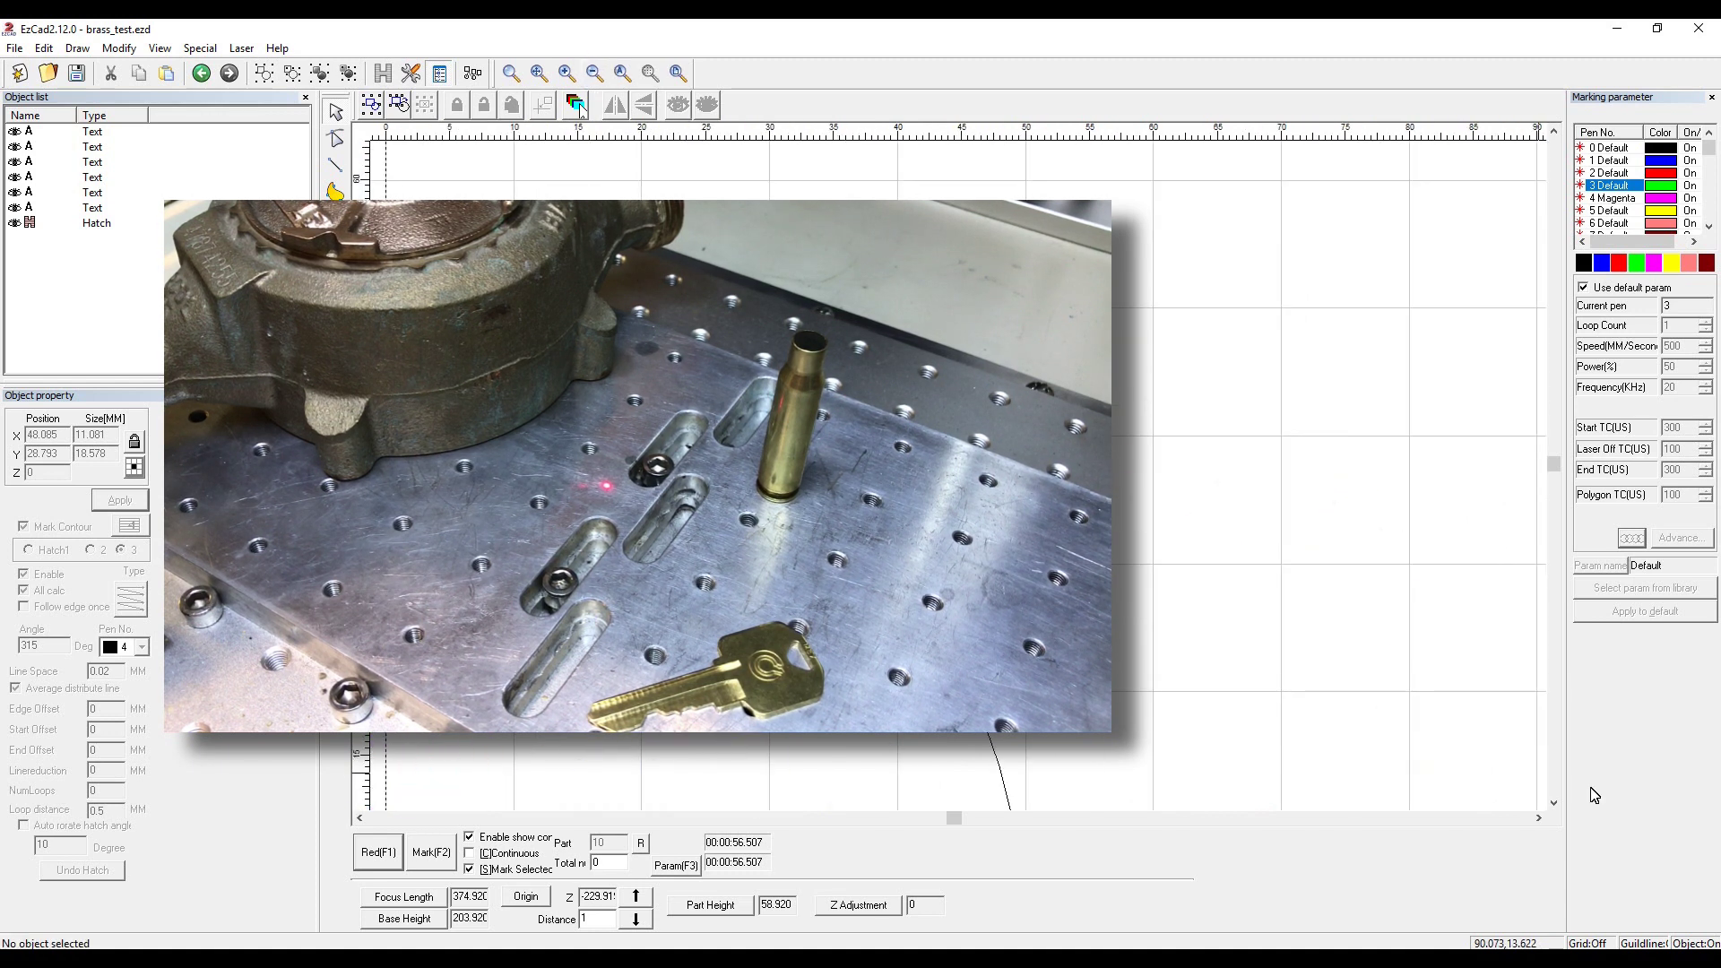
{"action": "left_click", "coordinate": [1556, 803]}
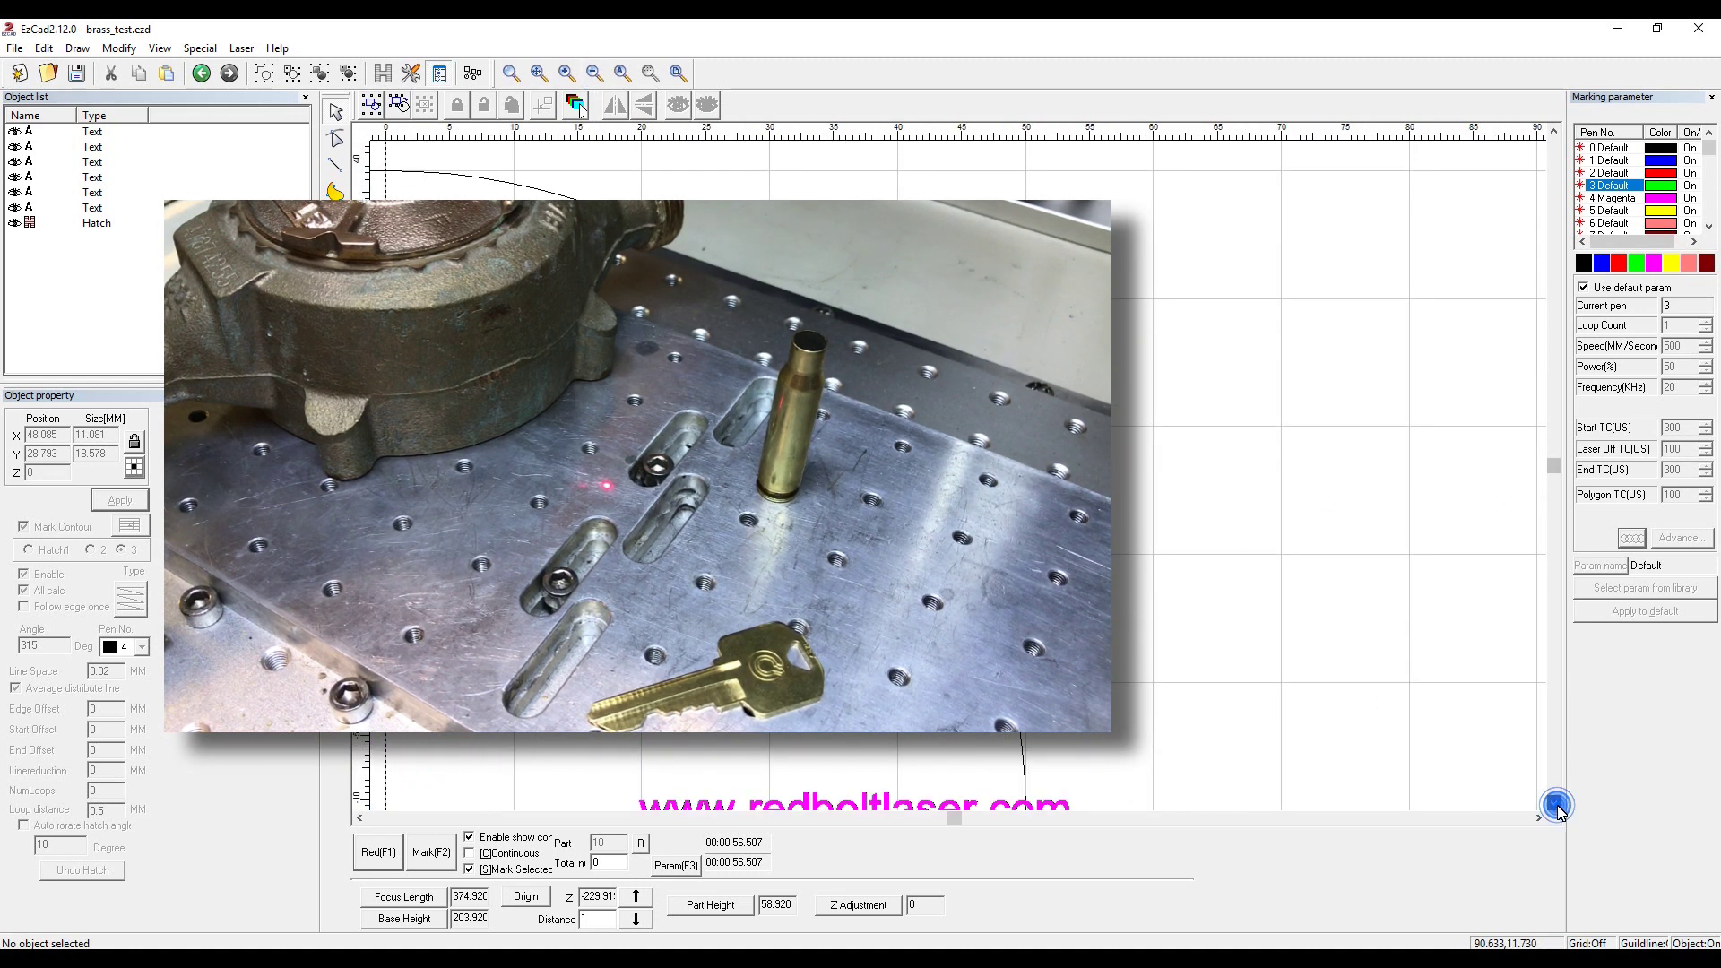
{"action": "left_click", "coordinate": [1555, 804]}
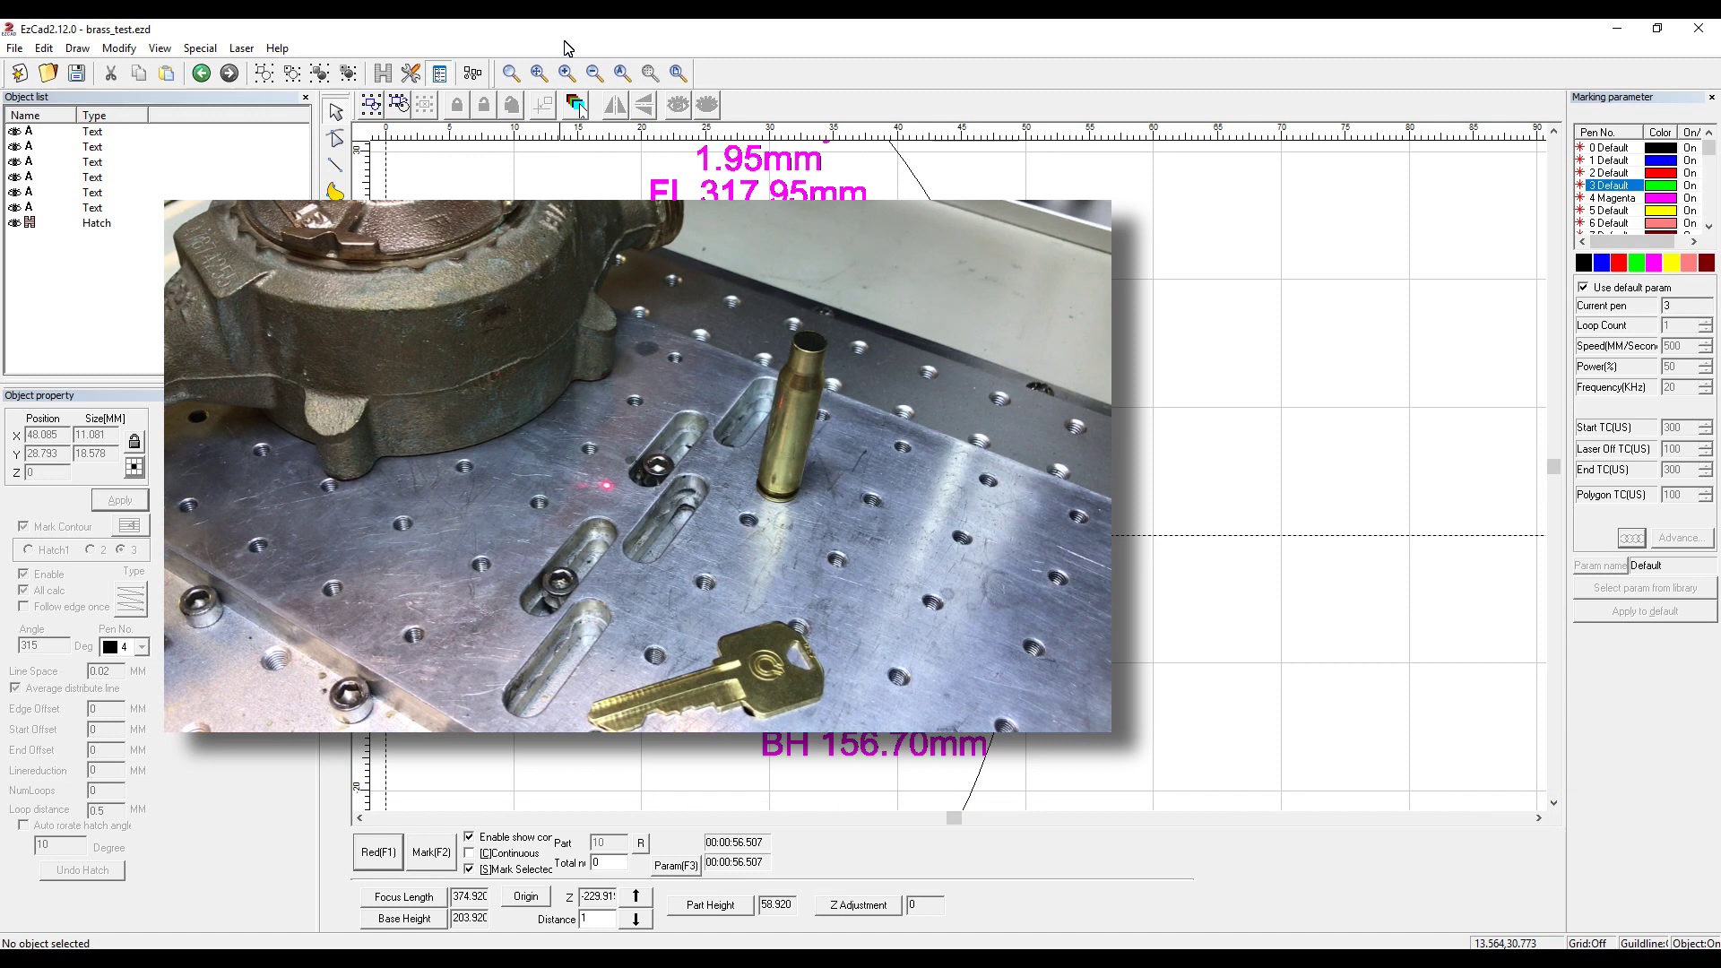
{"action": "left_click", "coordinate": [596, 75]}
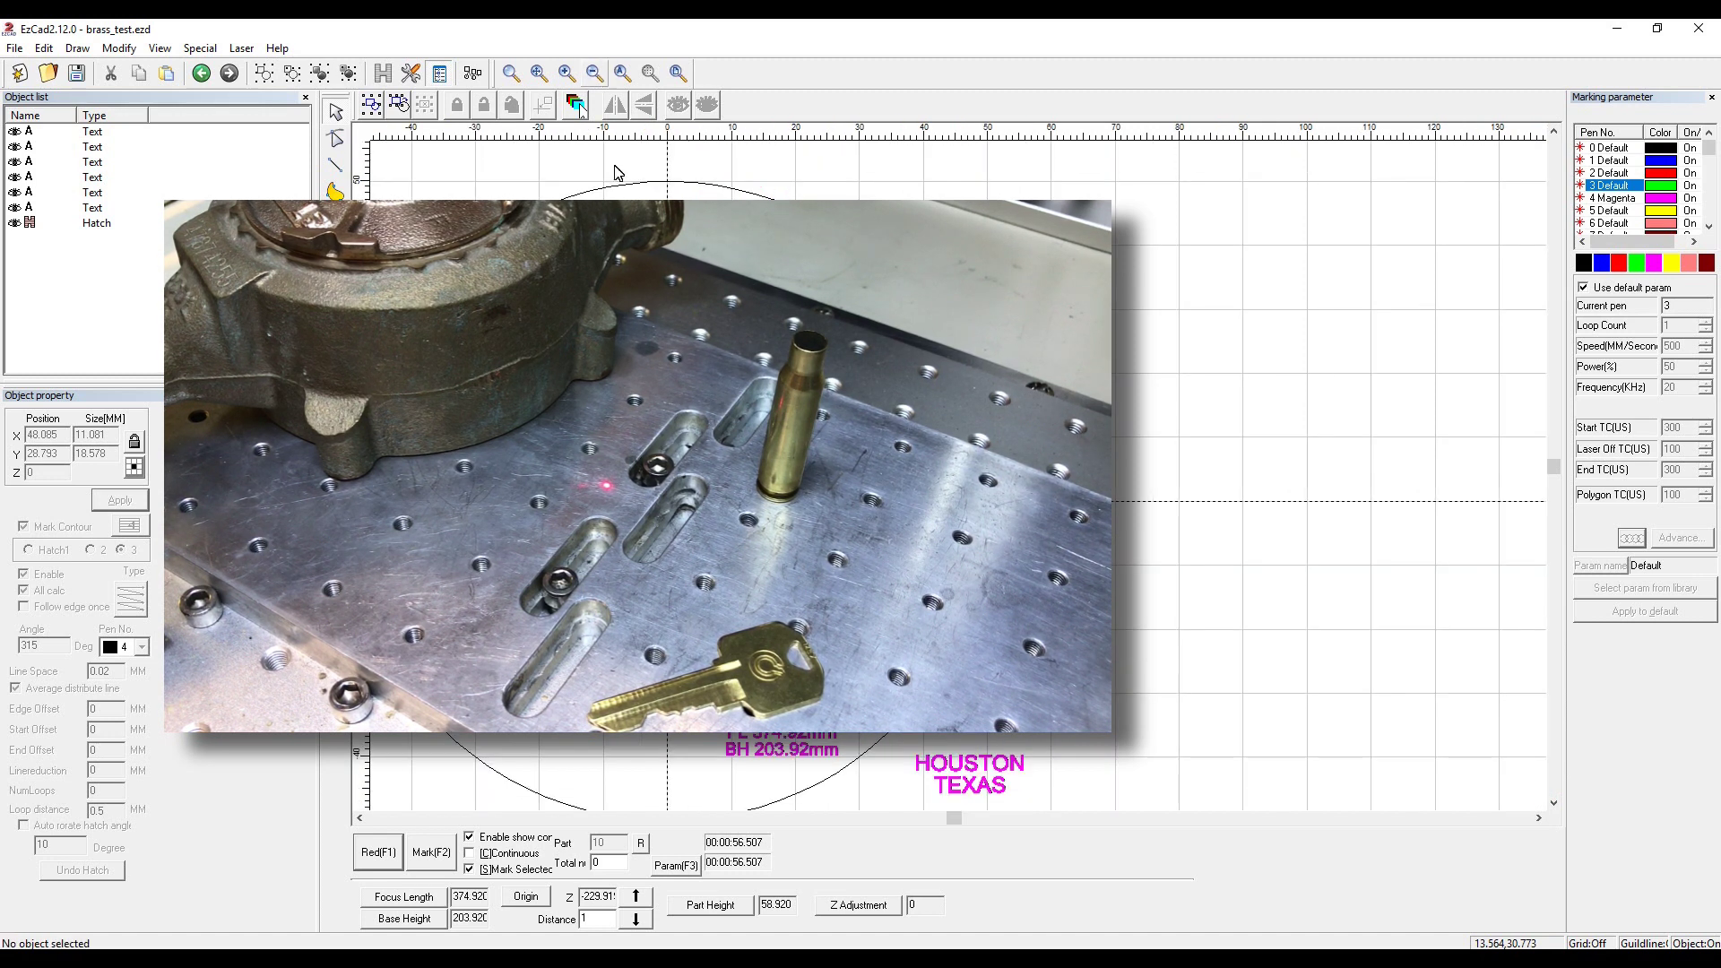
Scroll the view left and box-select the 6127 / Apt. E hatched text.
{"action": "left_click", "coordinate": [362, 818]}
{"action": "left_click", "coordinate": [361, 818]}
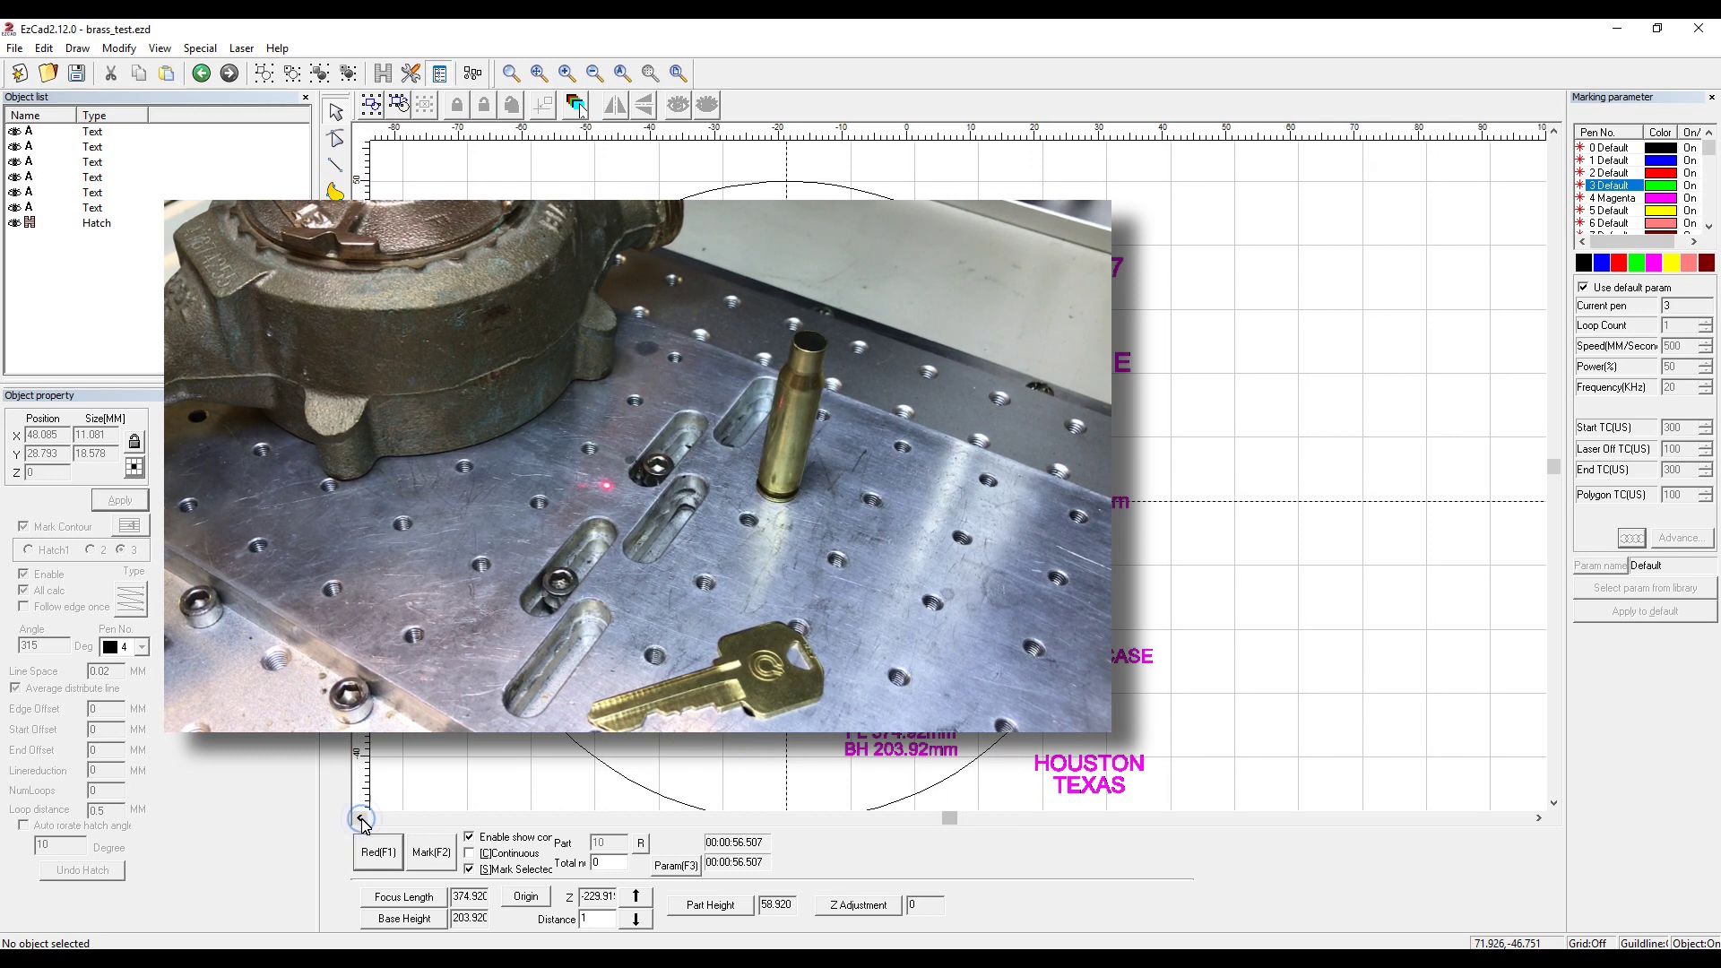
{"action": "left_click", "coordinate": [361, 819]}
{"action": "left_click", "coordinate": [362, 818]}
{"action": "left_click", "coordinate": [361, 818]}
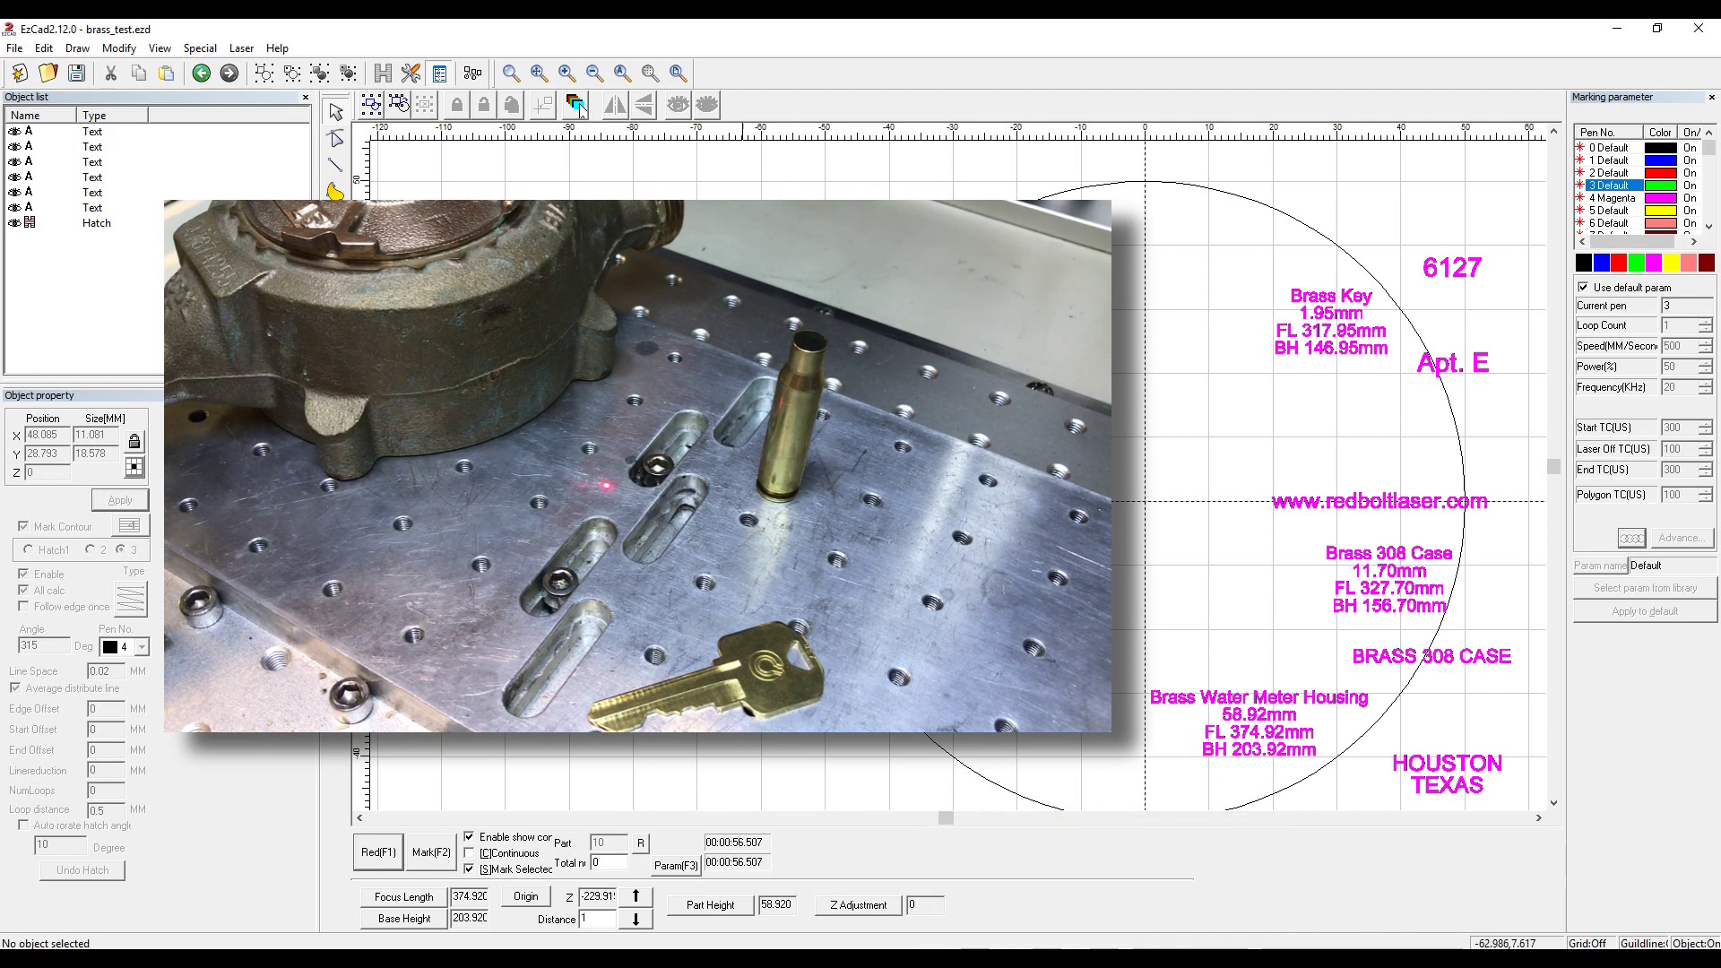
{"action": "left_click_drag", "start_coordinate": [1385, 211], "coordinate": [1506, 417]}
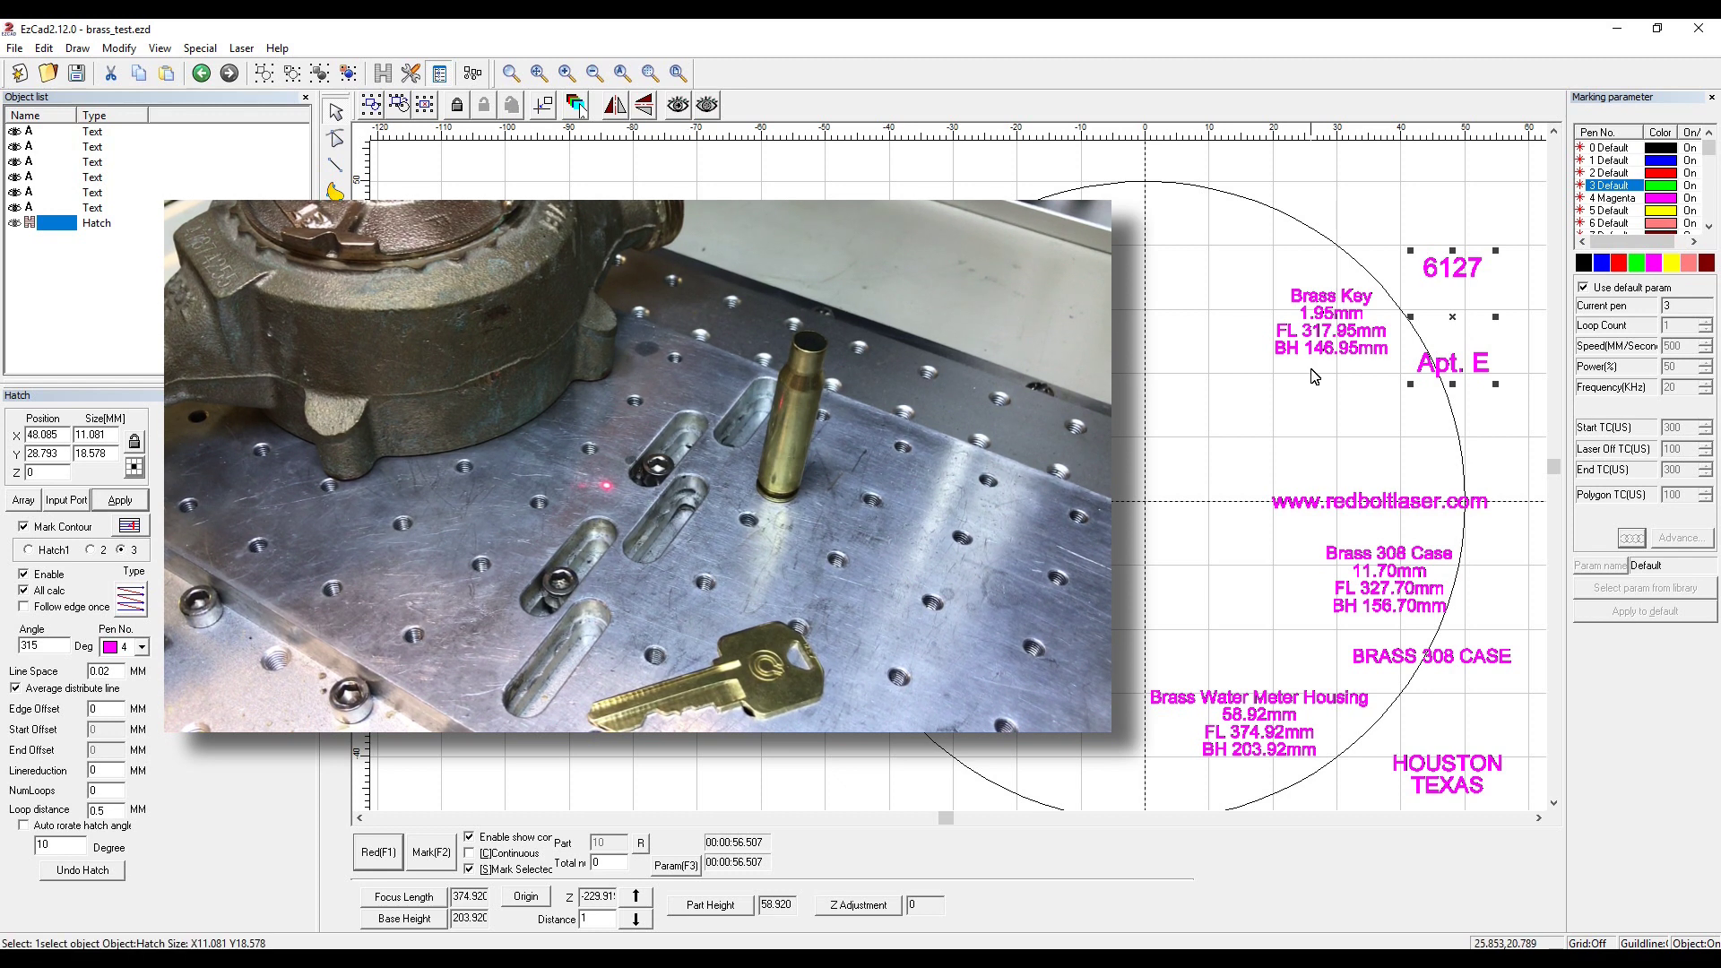
Move the 6127 / Apt. E hatch to the origin and set part height to 1.950.
{"action": "left_click", "coordinate": [542, 105]}
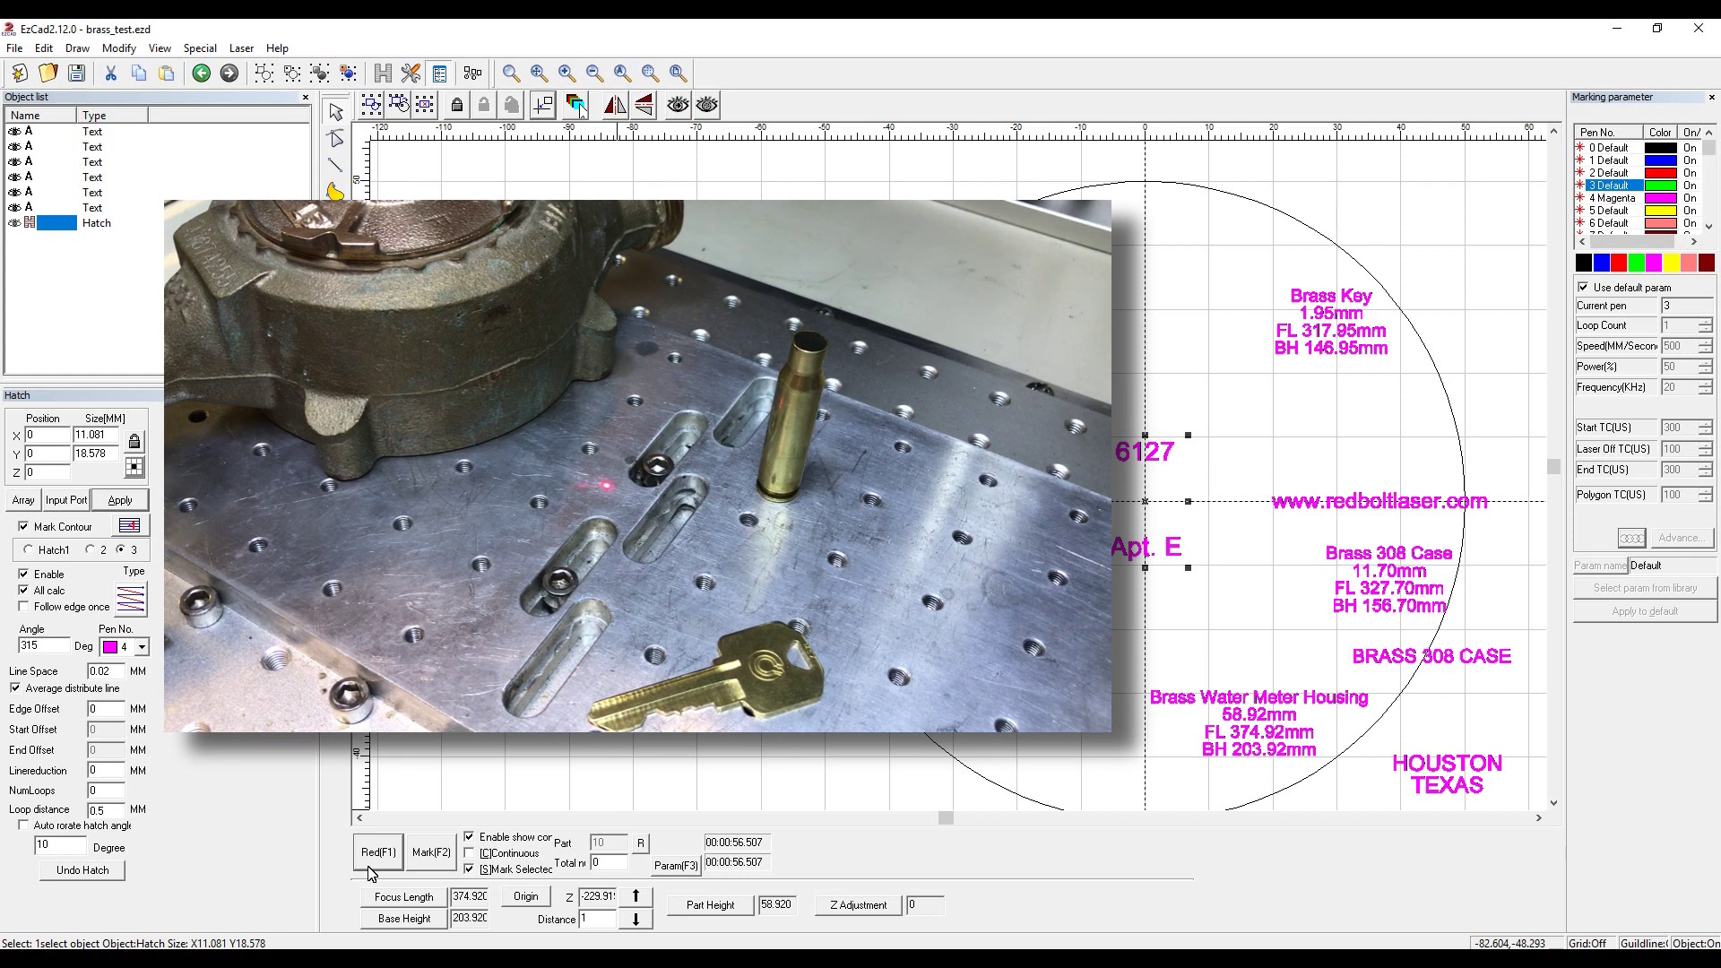
{"action": "double_click", "coordinate": [777, 904]}
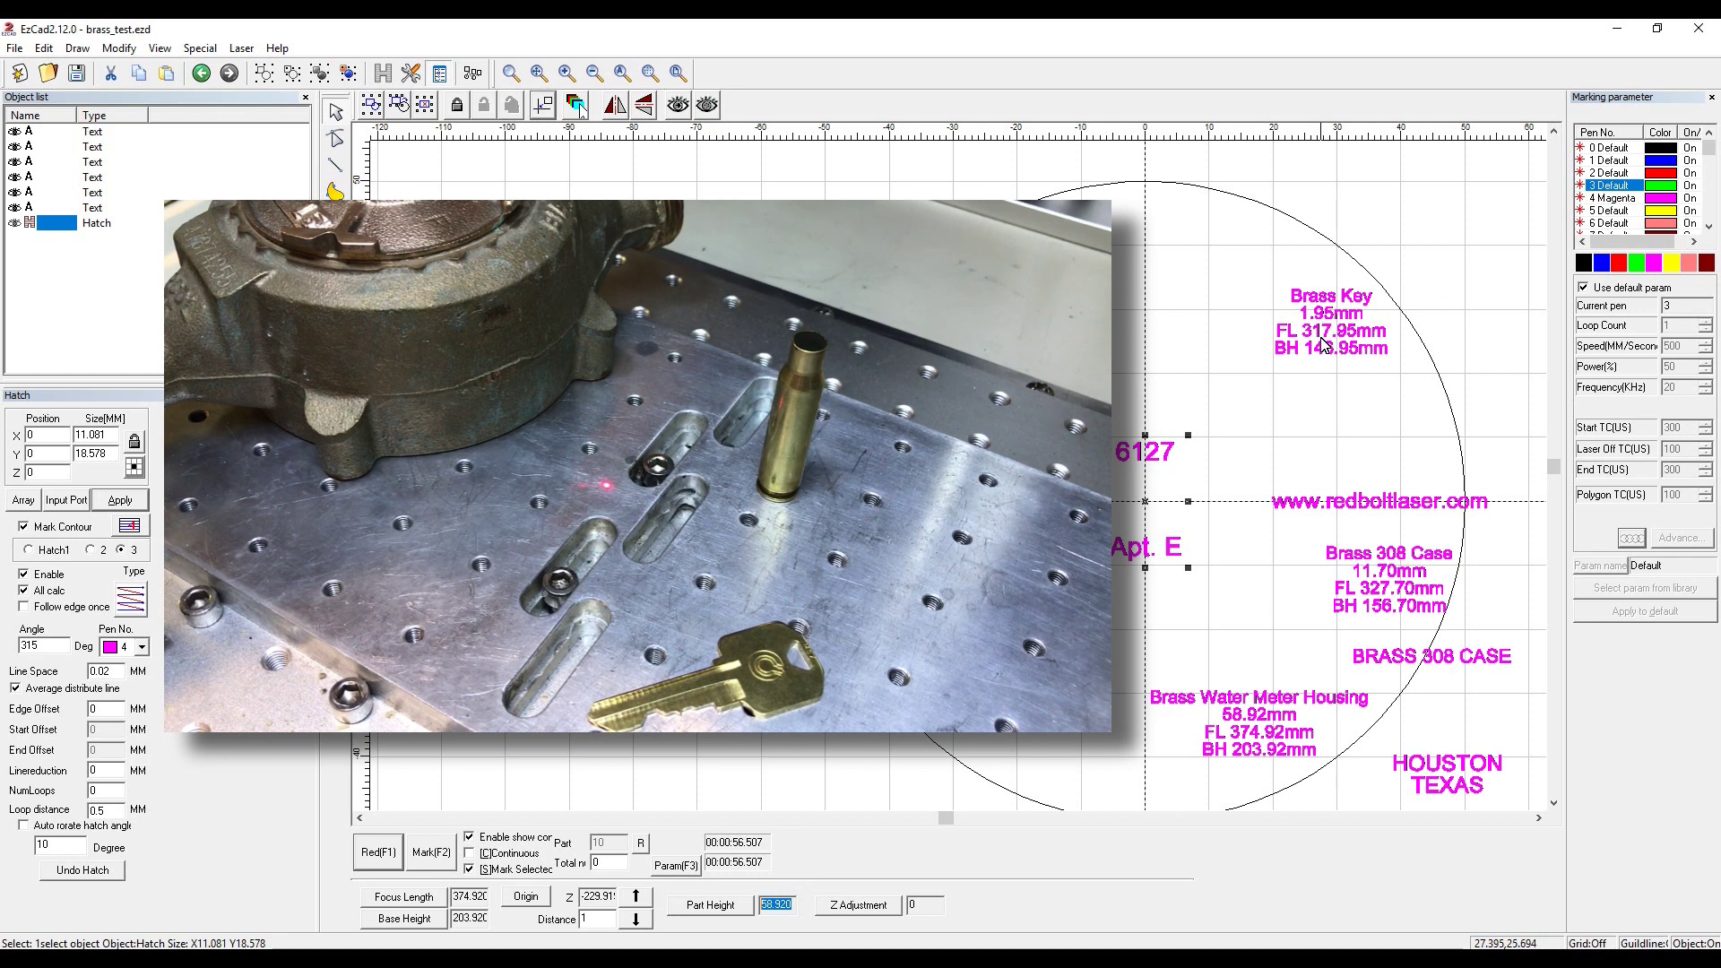
{"action": "left_click", "coordinate": [706, 906]}
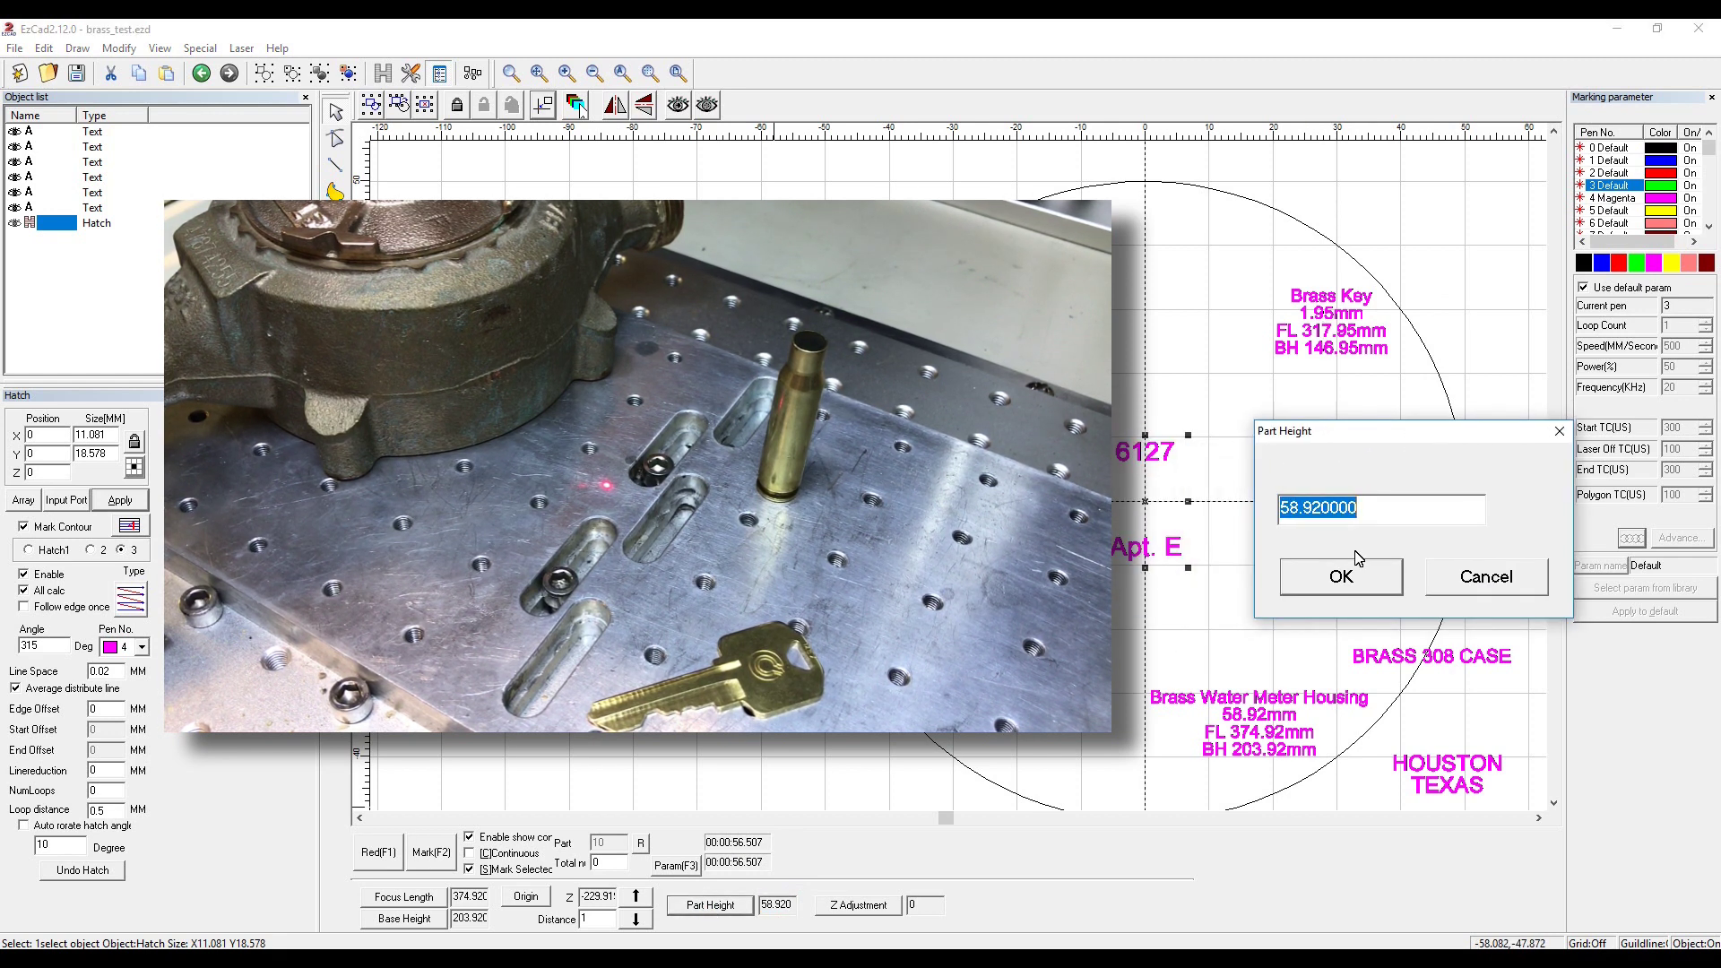
{"action": "type", "text": "1.95"}
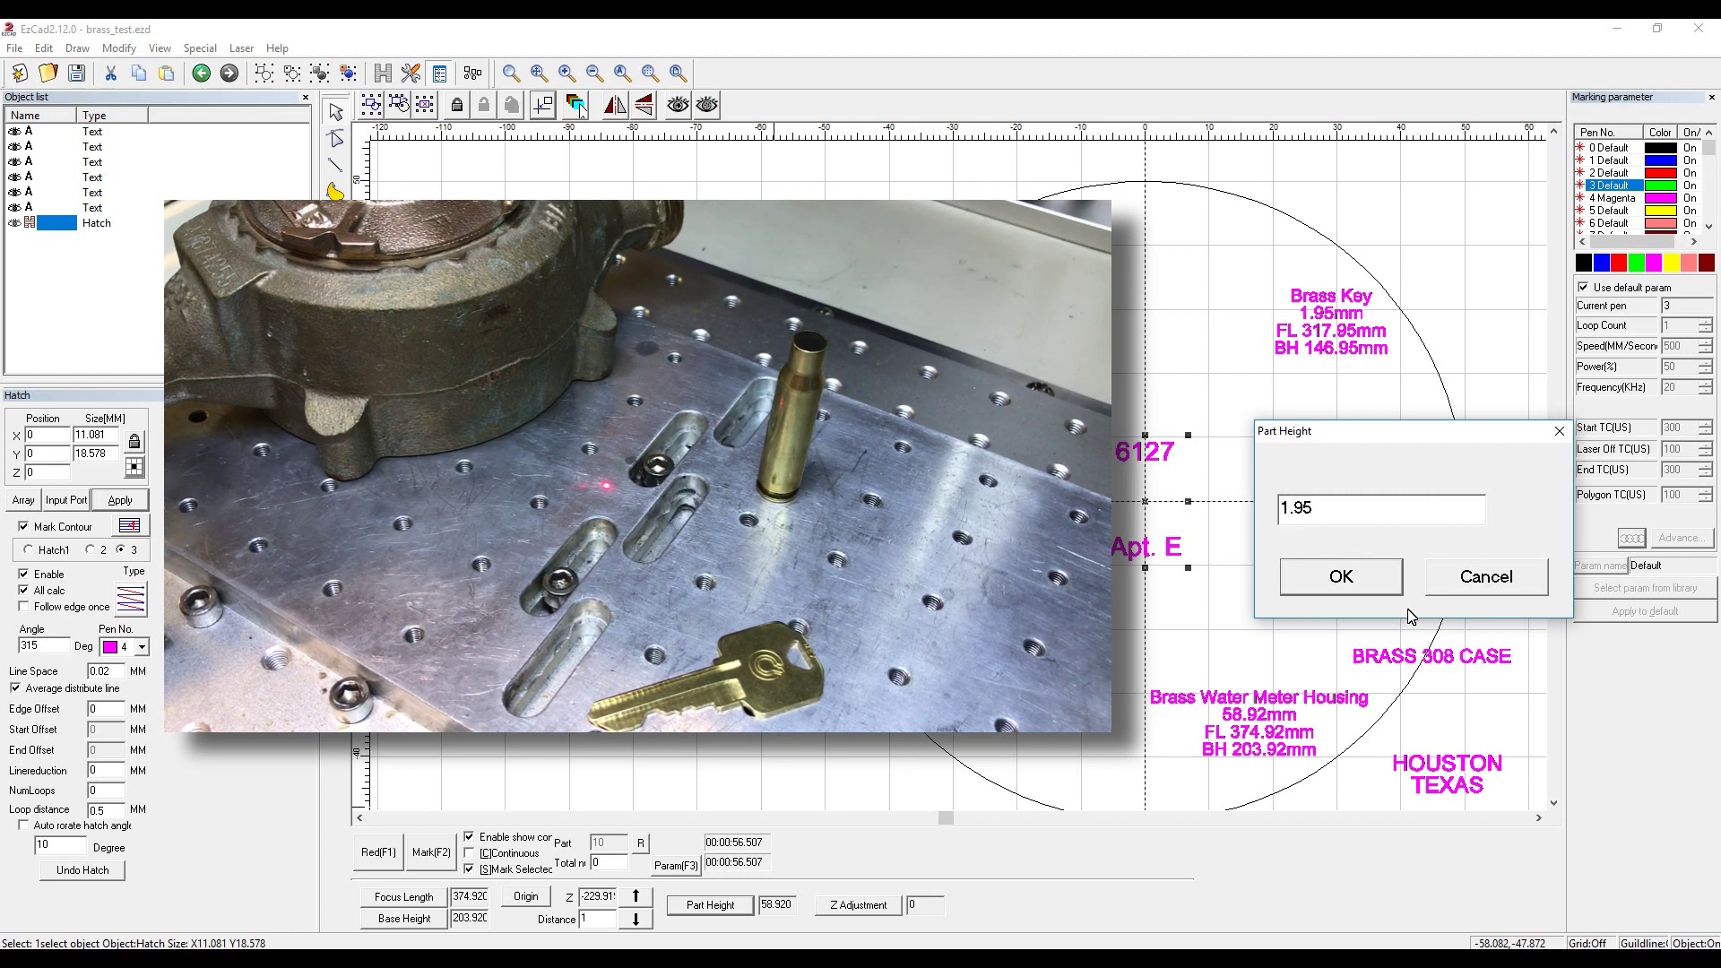
{"action": "left_click", "coordinate": [1336, 579]}
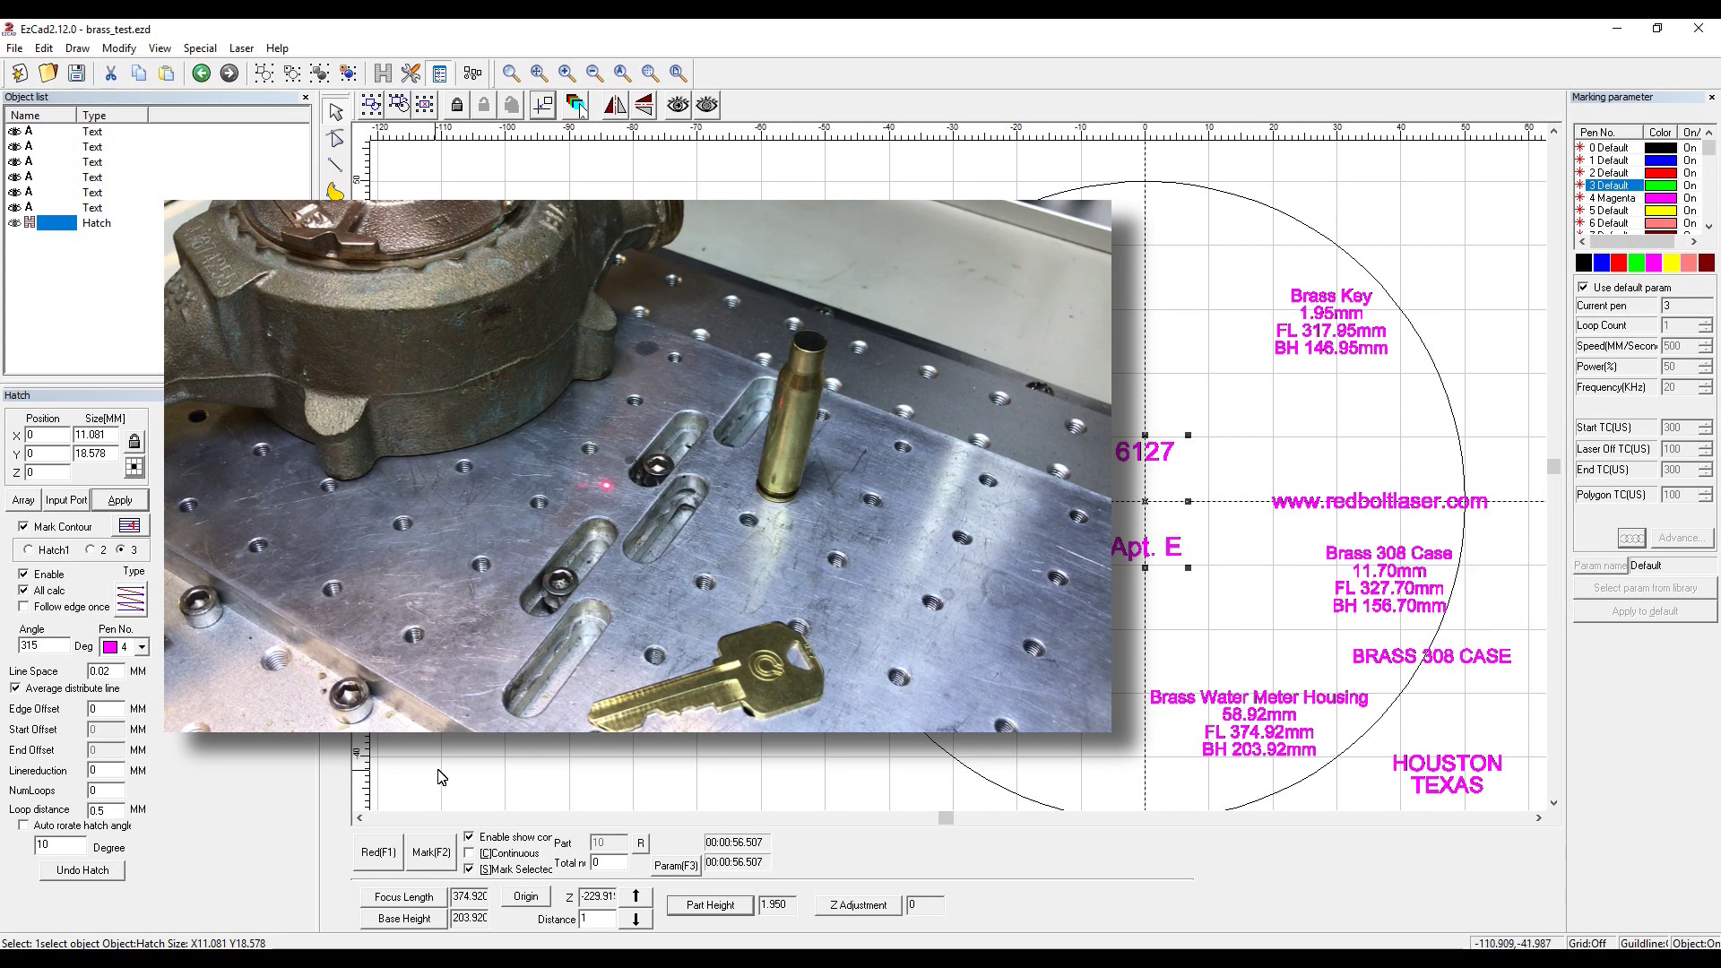
Set focus length to 317.95 and base height to 146.95.
{"action": "left_click", "coordinate": [400, 898]}
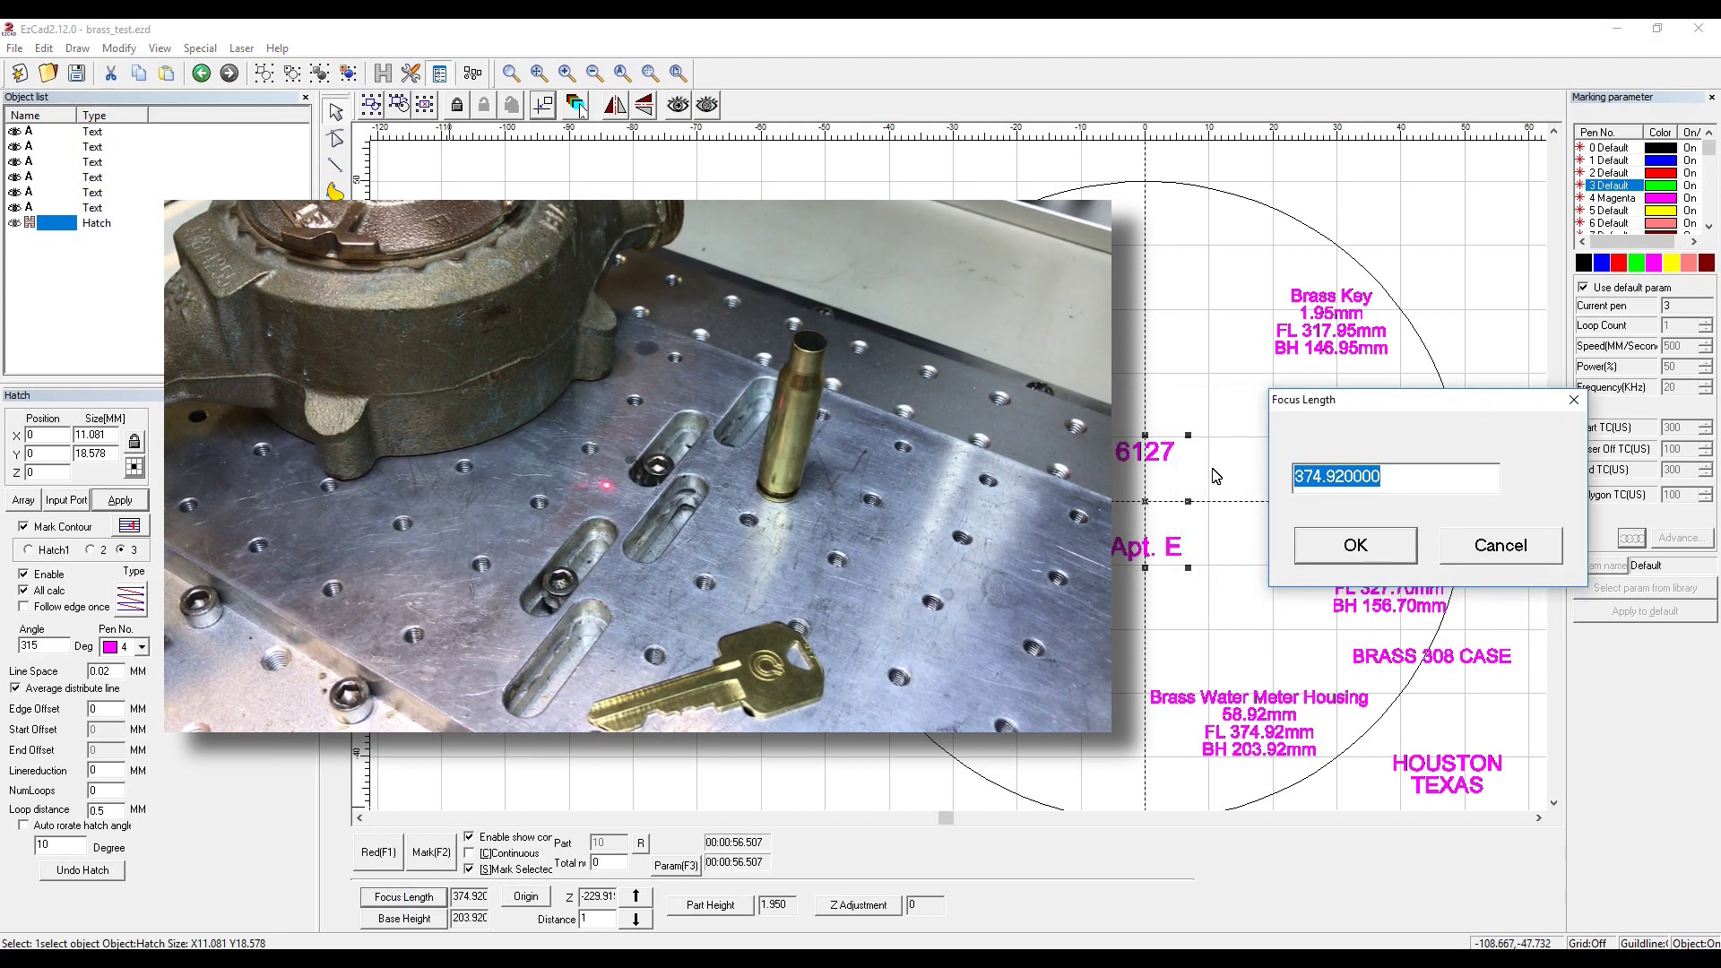
{"action": "type", "text": "31"}
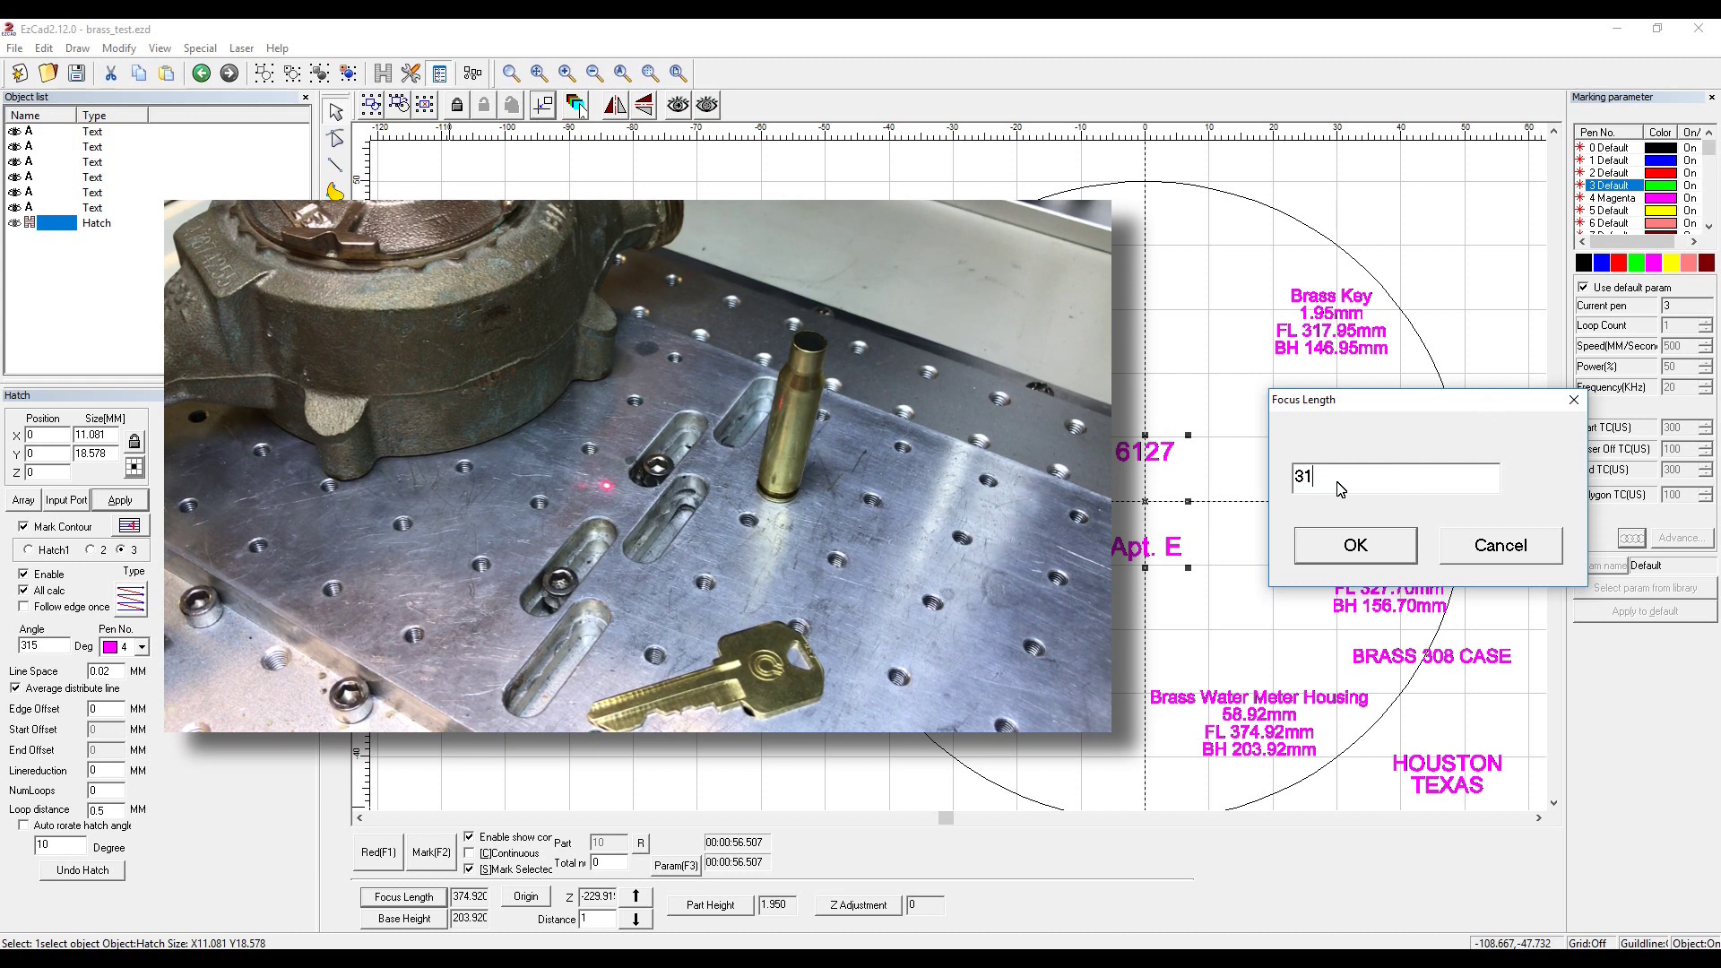
{"action": "type", "text": "7.95"}
{"action": "left_click", "coordinate": [1353, 544]}
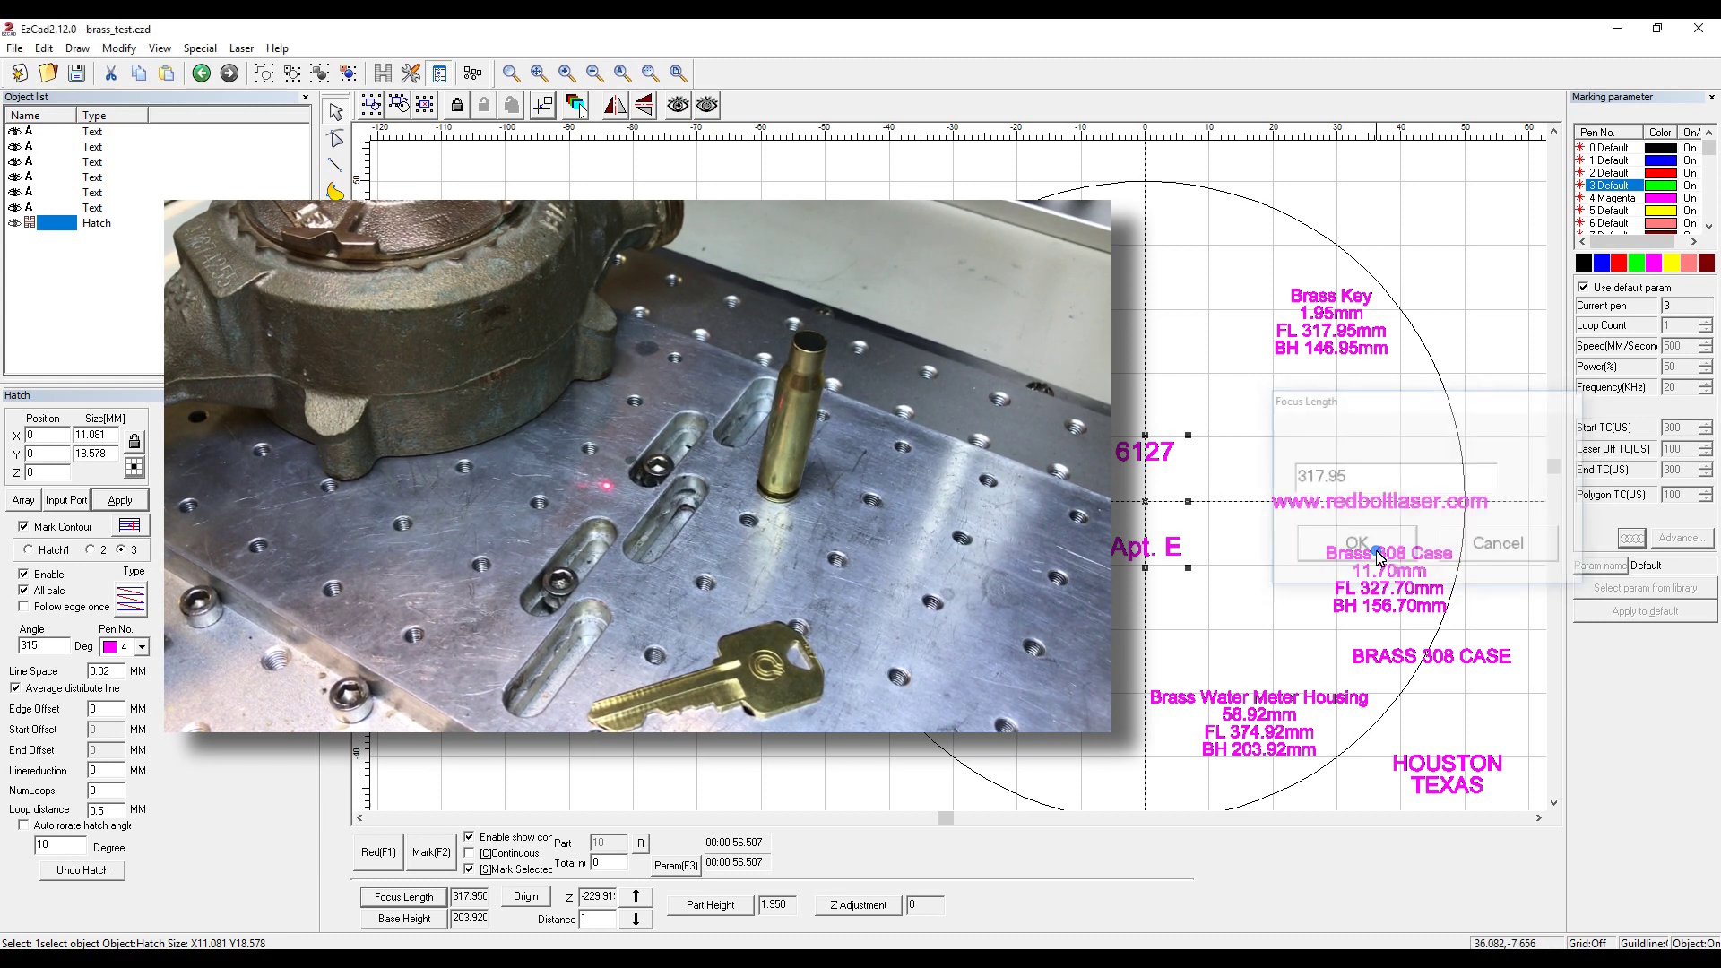
{"action": "left_click", "coordinate": [404, 918]}
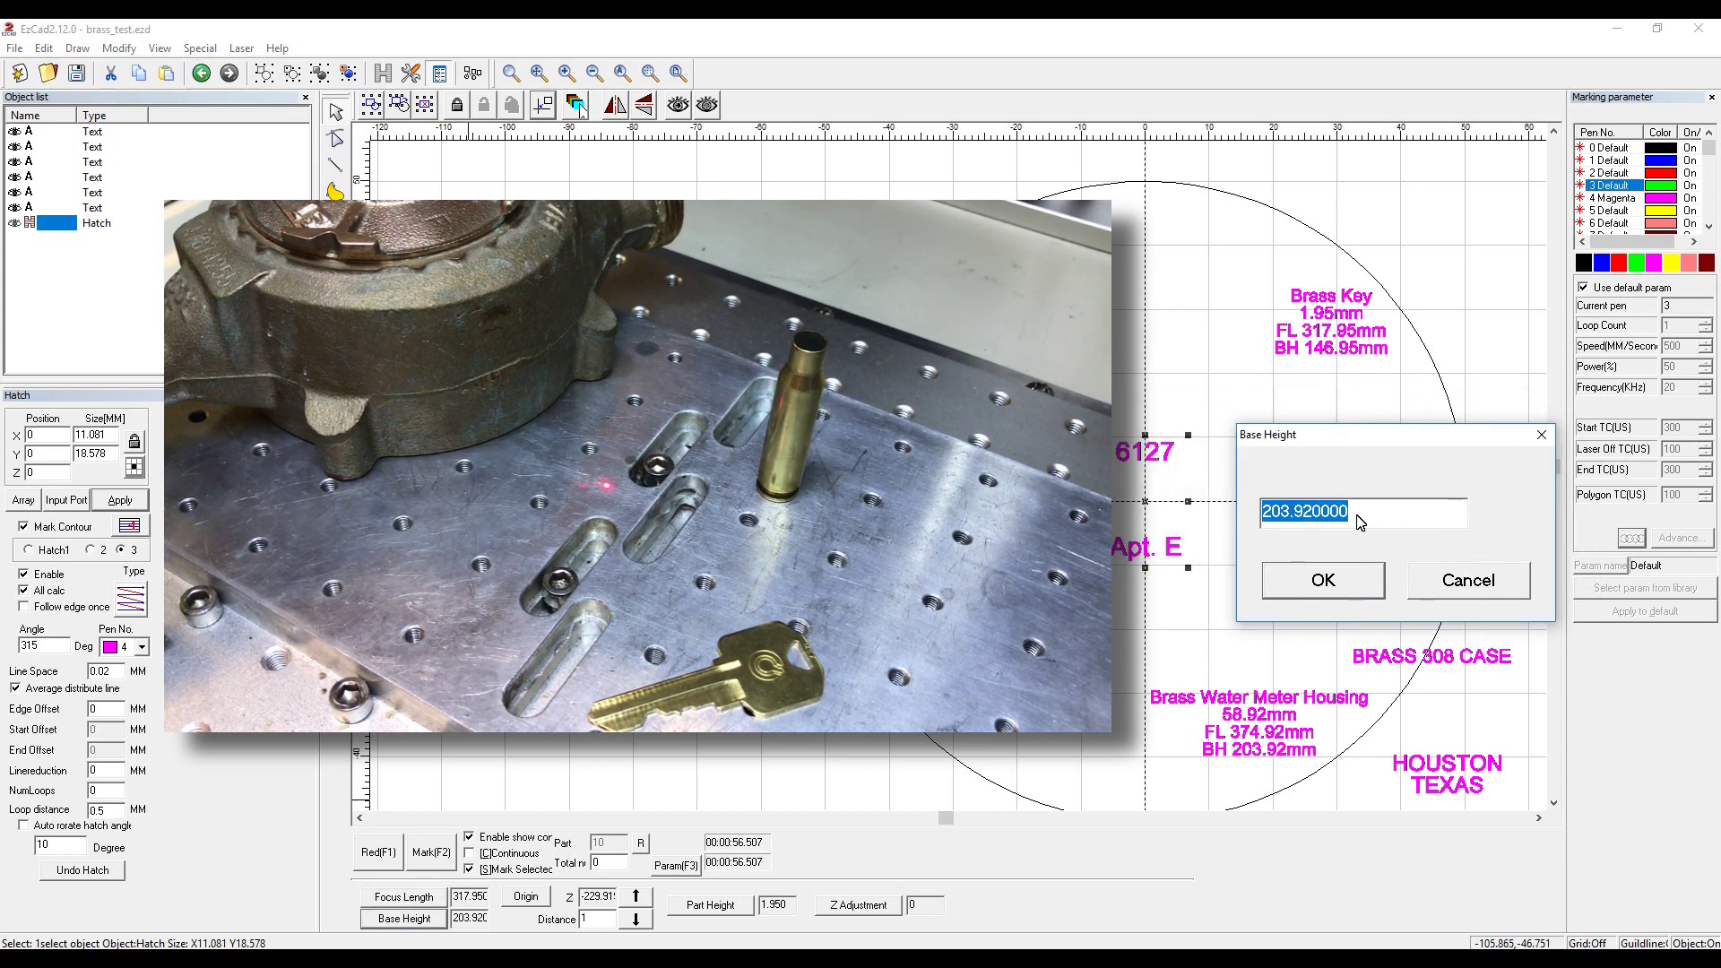
{"action": "type", "text": "146.95"}
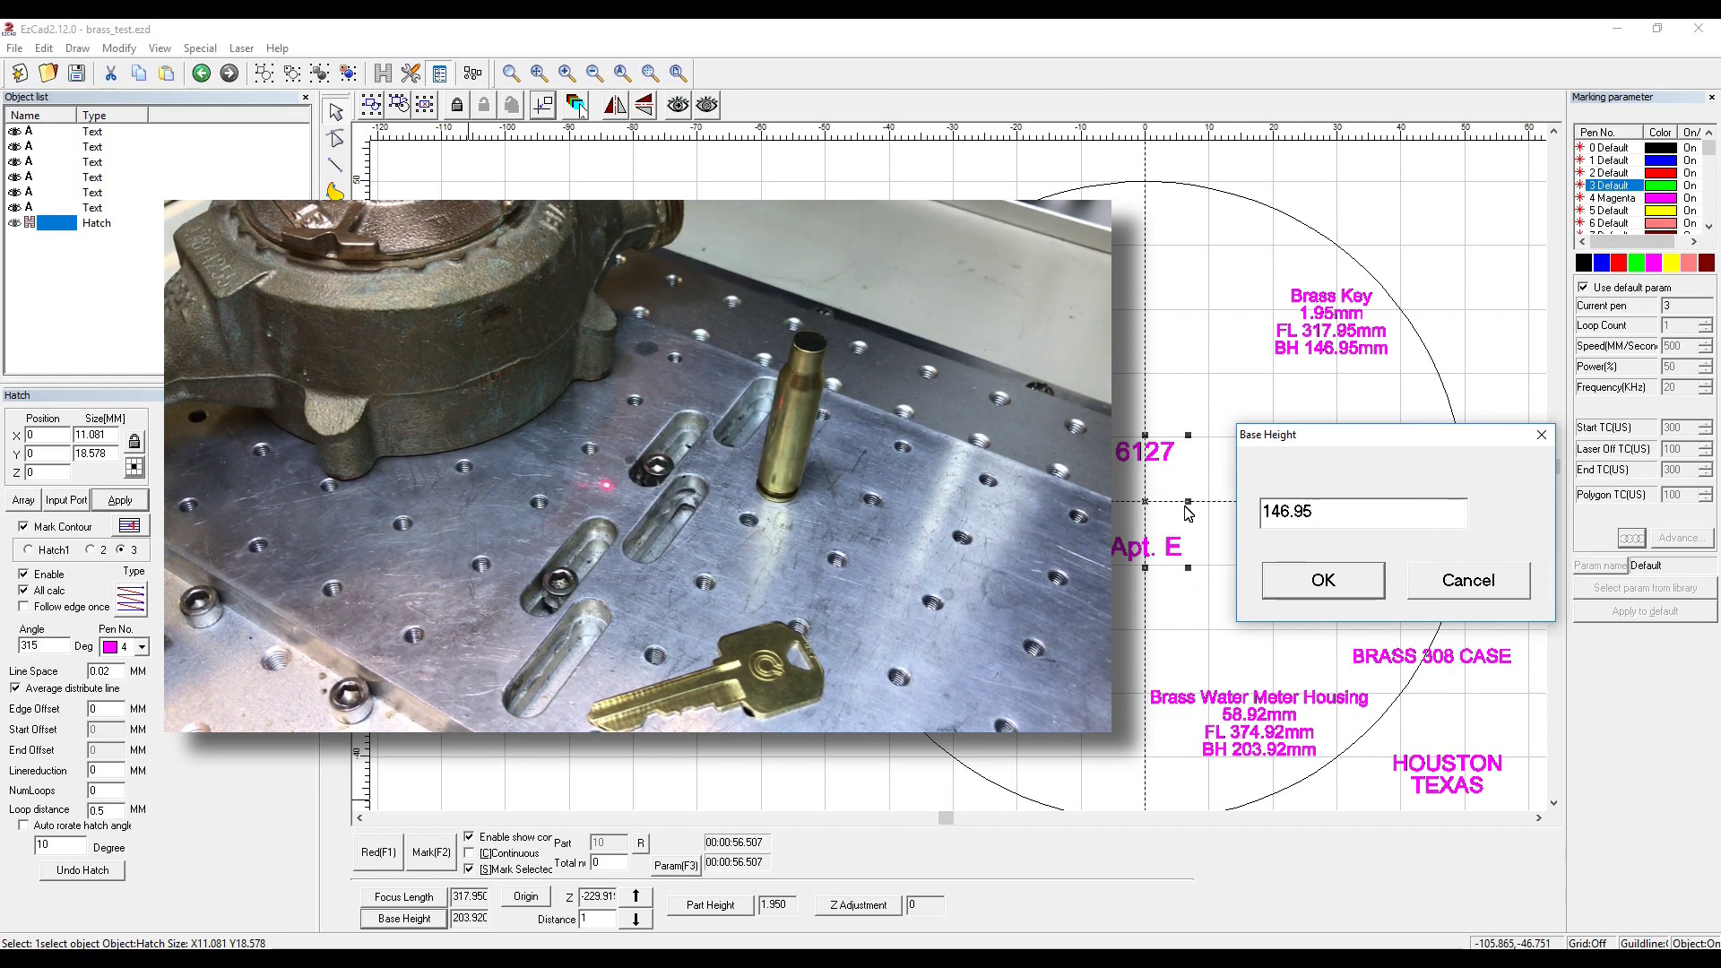
{"action": "left_click", "coordinate": [1332, 589]}
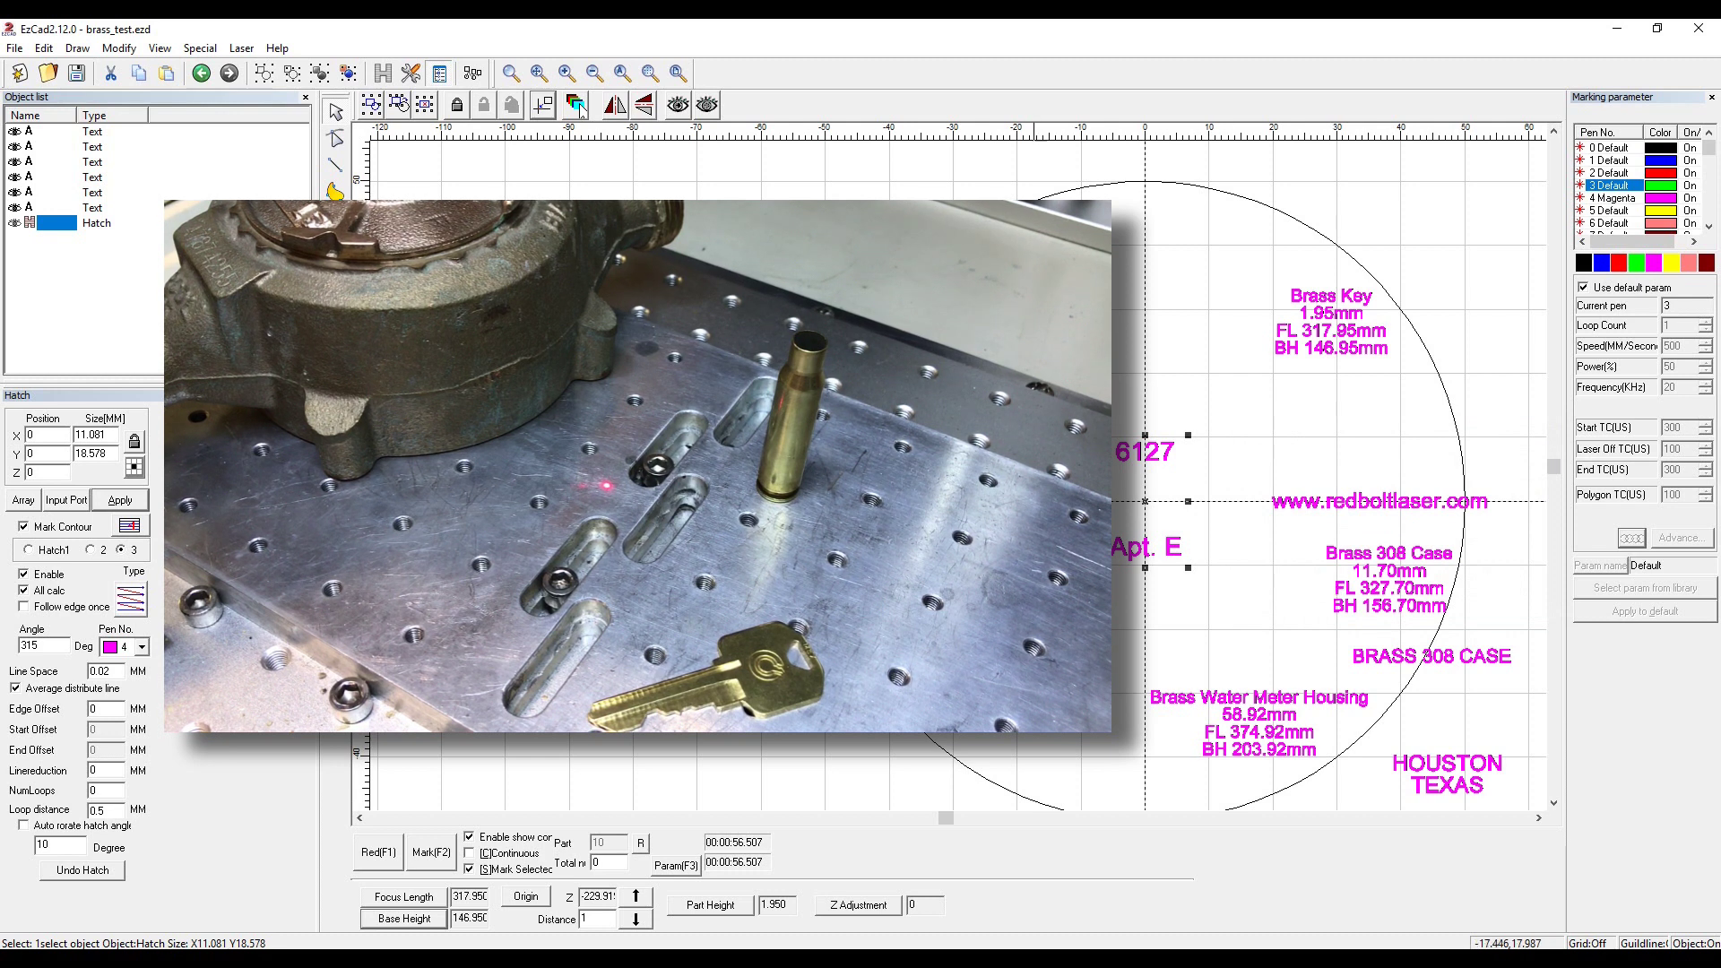
Preview the red guide on the brass key, stop it, then start marking the key.
{"action": "left_click", "coordinate": [385, 857]}
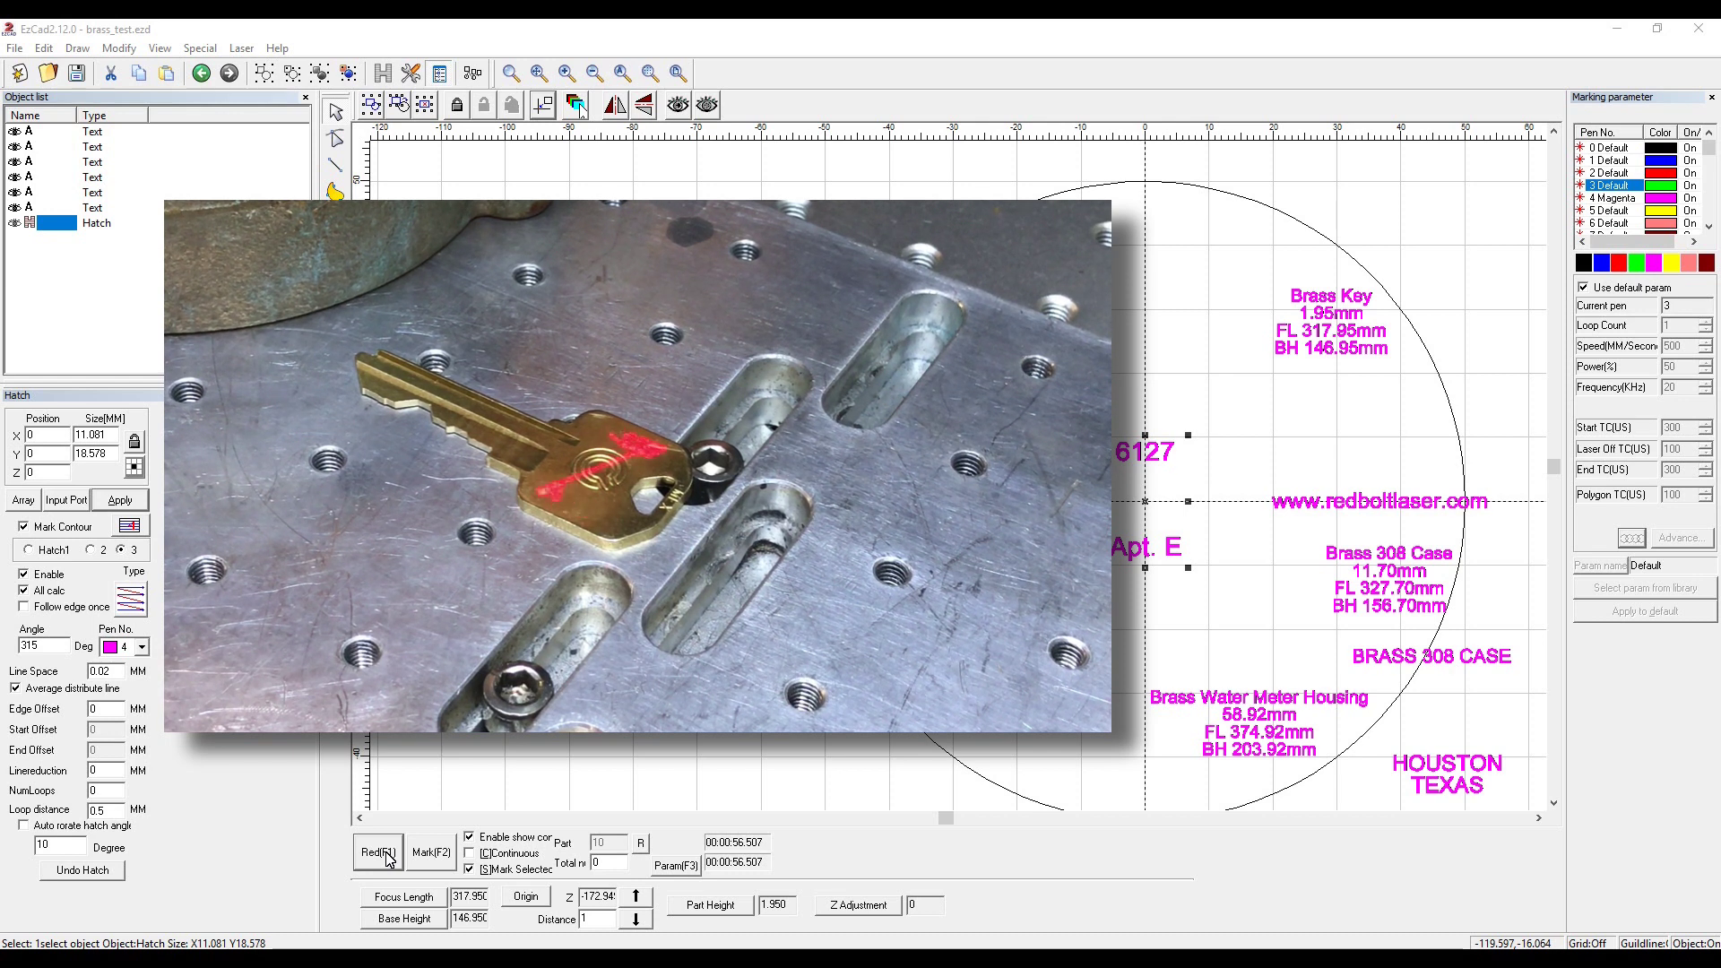
{"action": "left_click", "coordinate": [388, 853]}
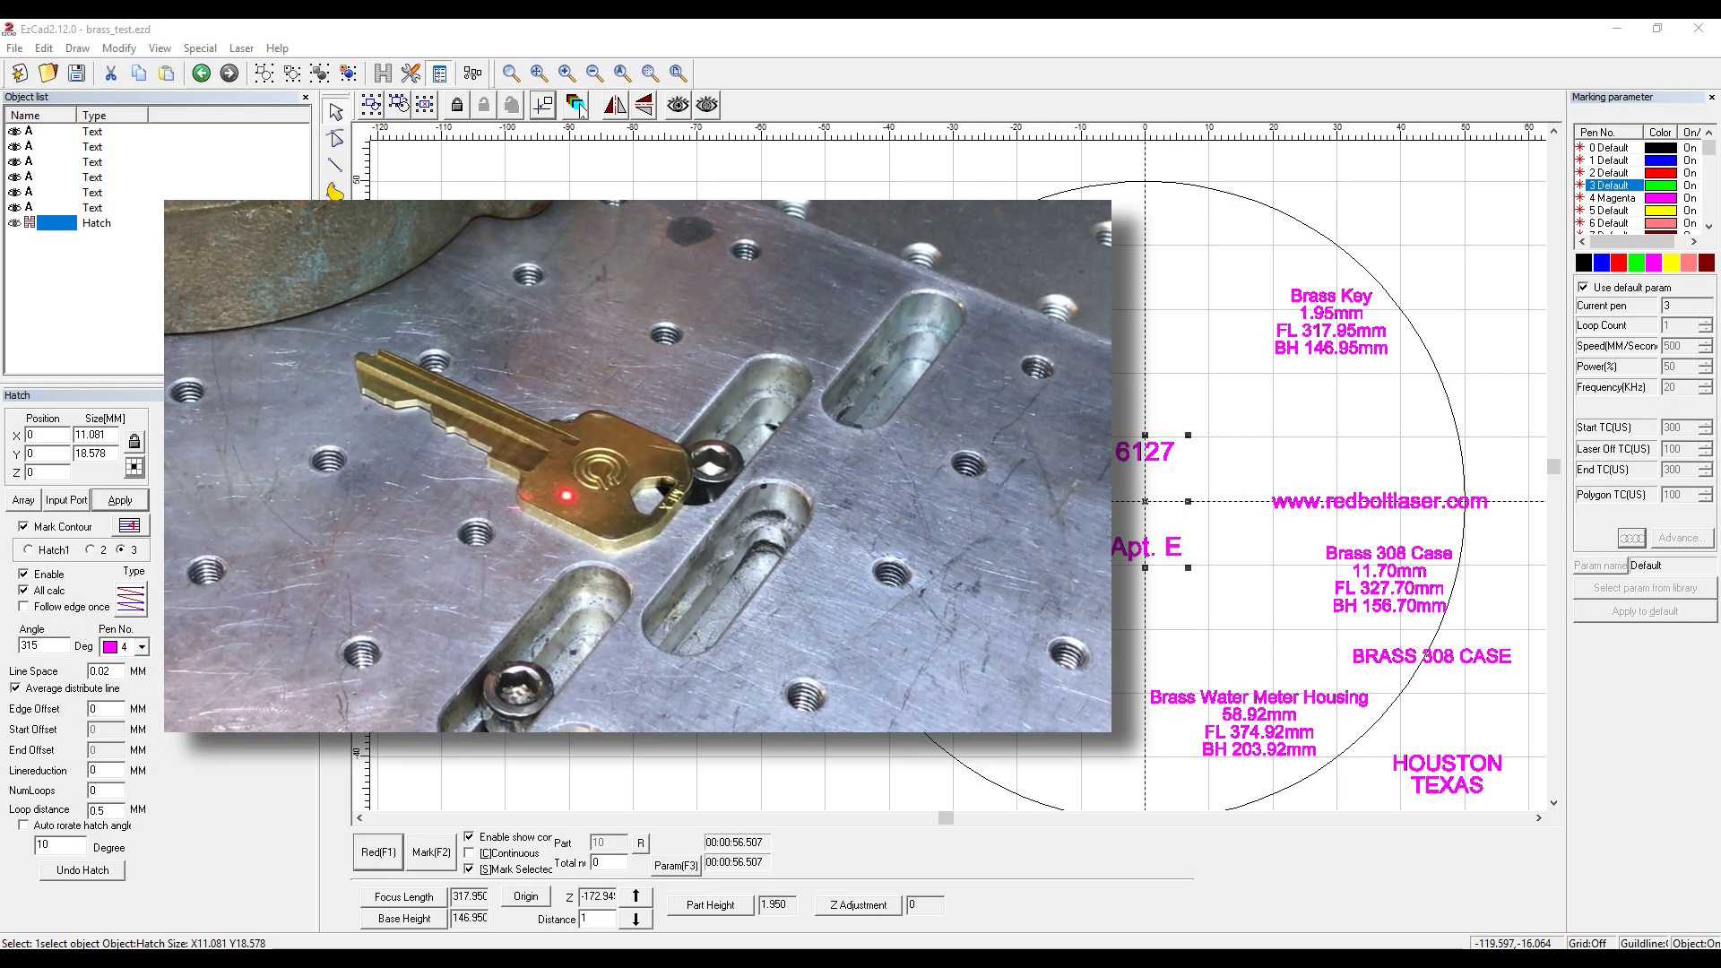
{"action": "left_click", "coordinate": [424, 856]}
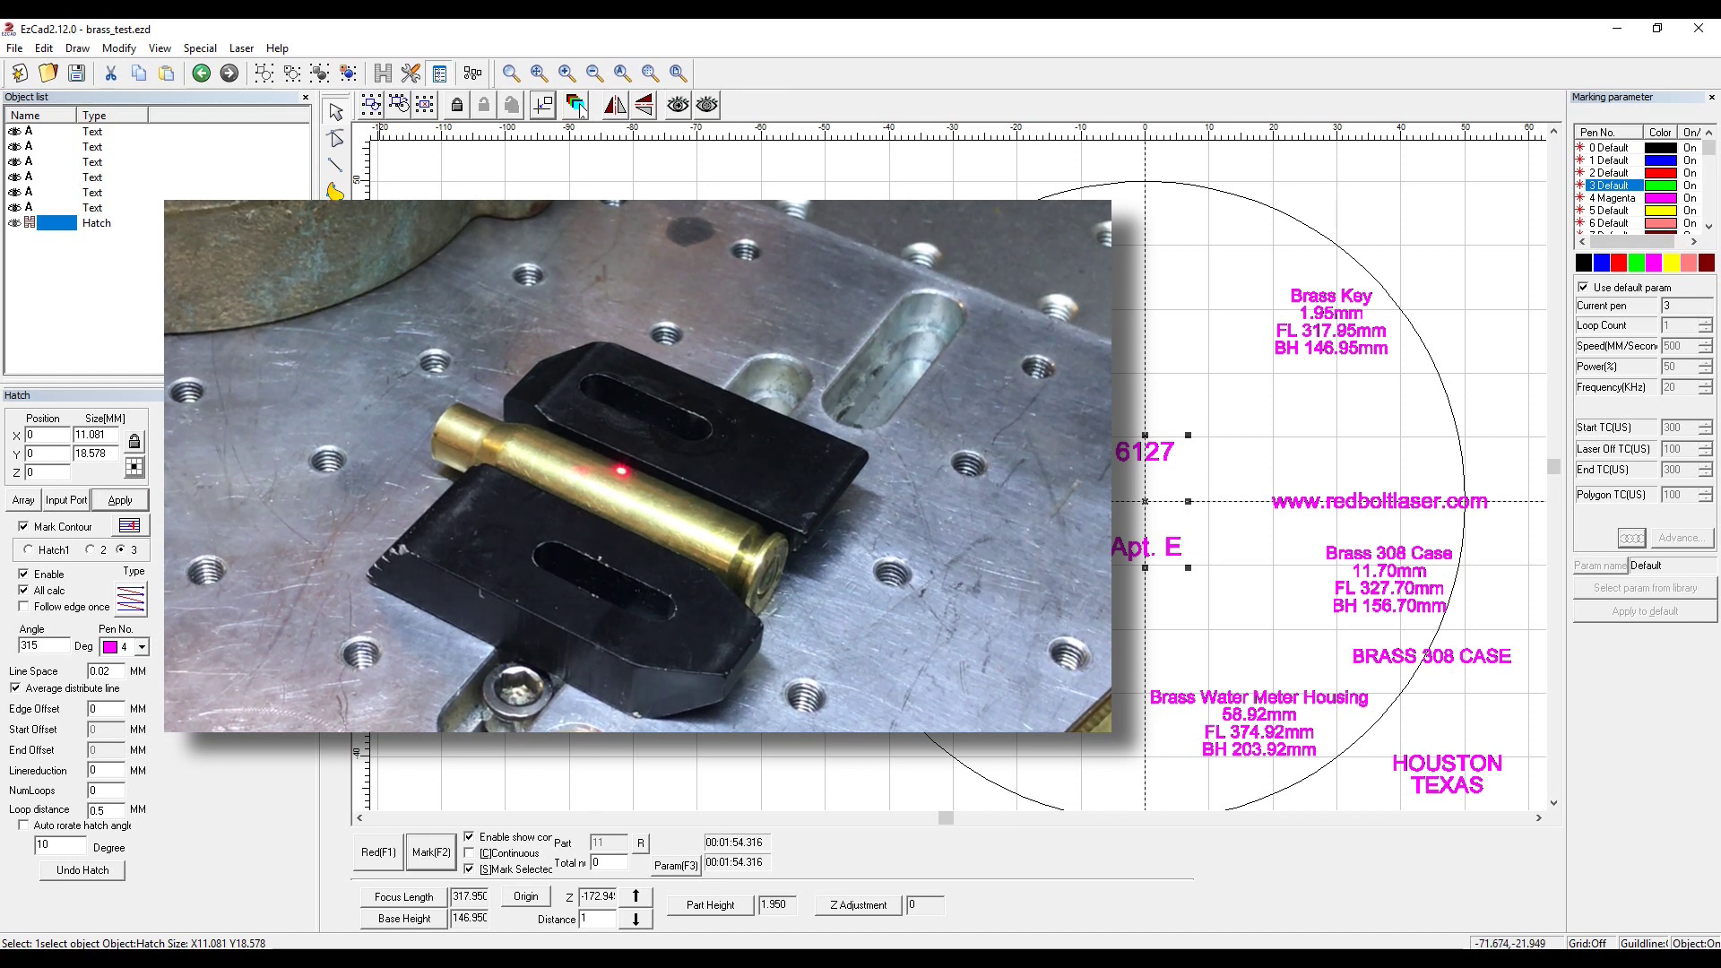
{"action": "left_click", "coordinate": [1388, 579]}
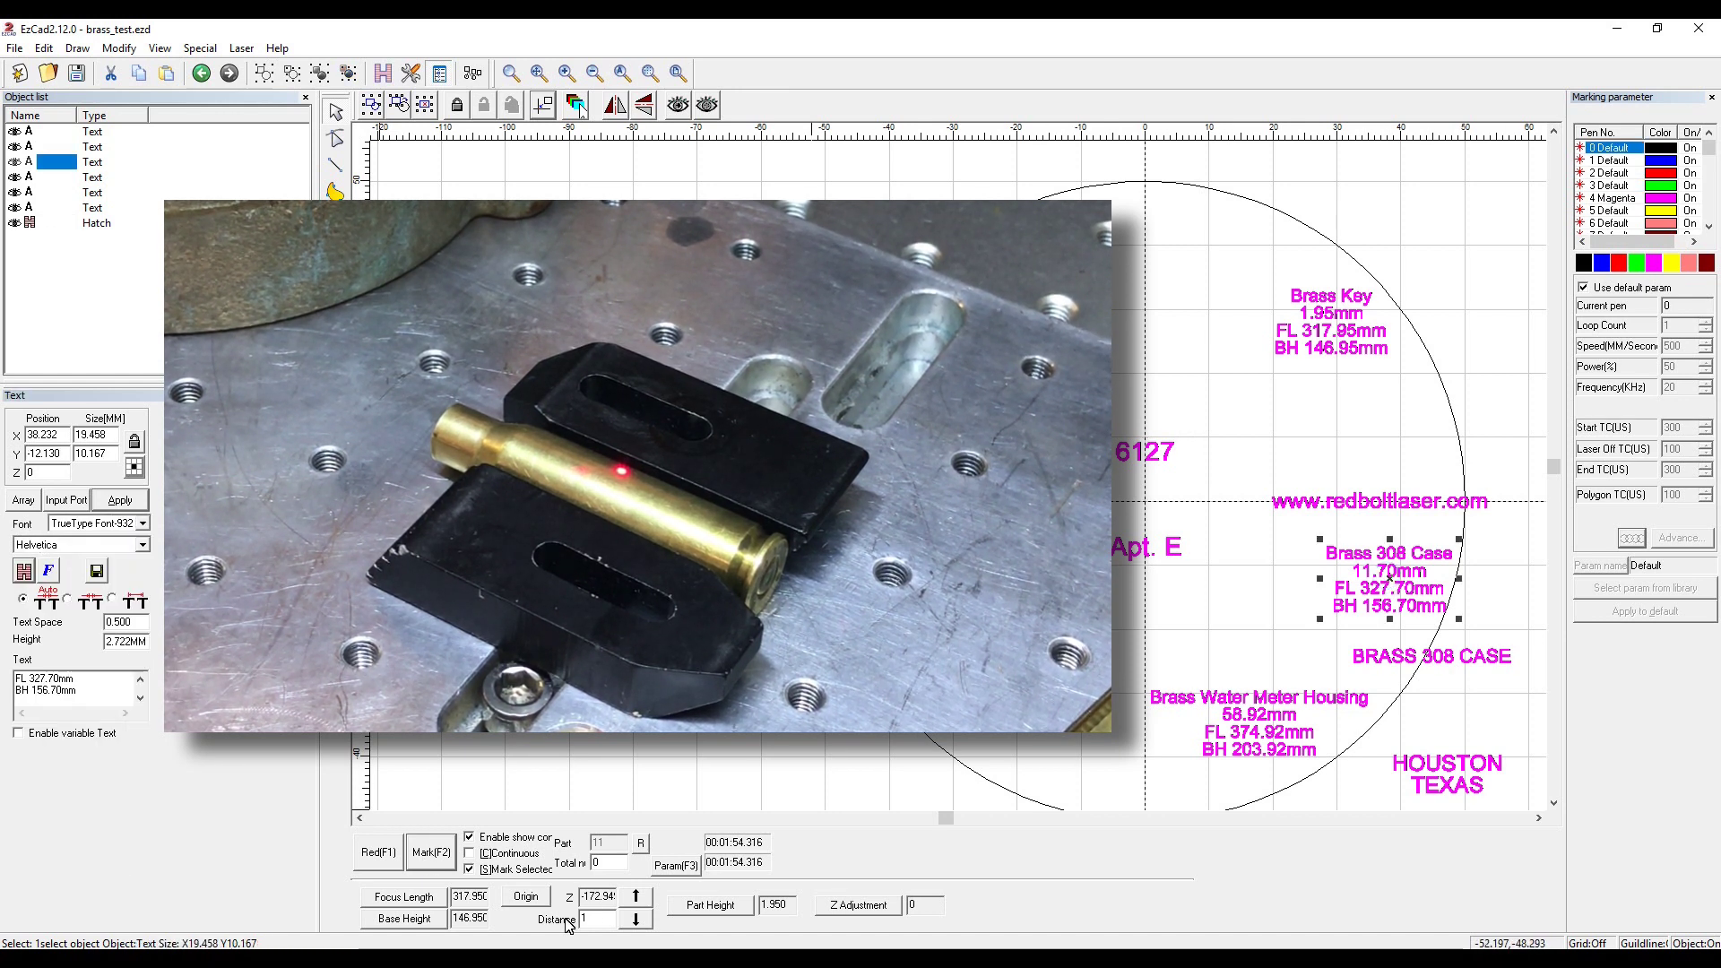
Set part height to 11.70 and base height to 156.70 for the 308 case.
{"action": "left_click", "coordinate": [711, 906]}
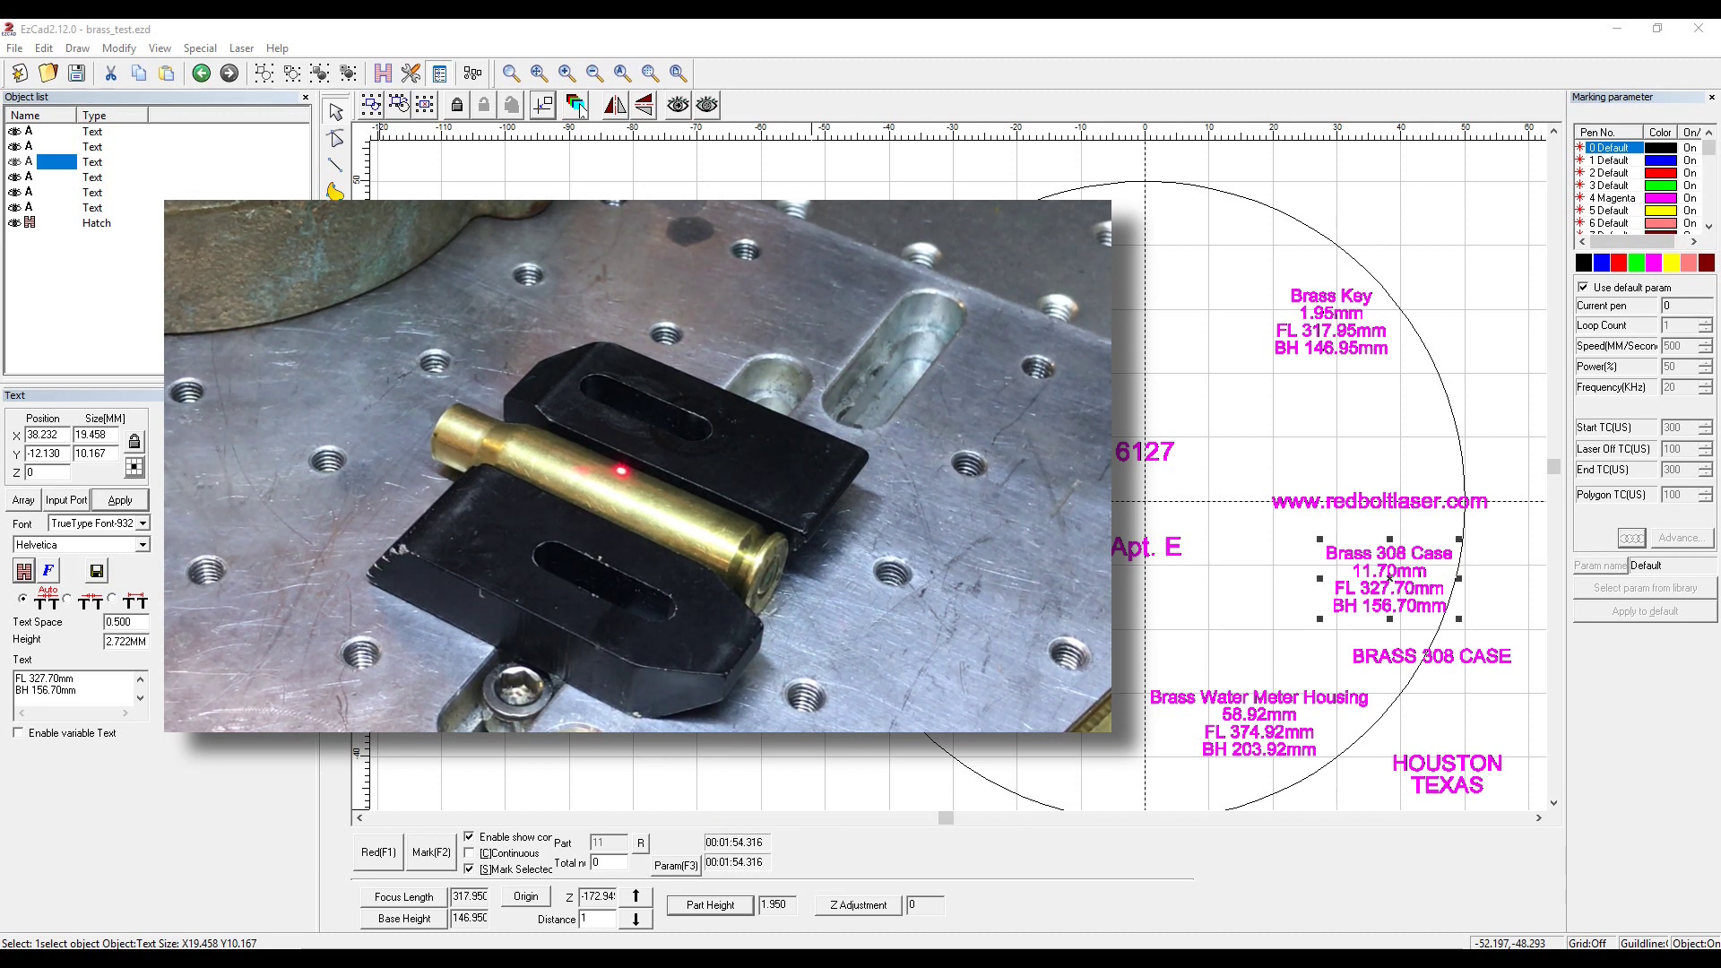
{"action": "type", "text": "11.70"}
{"action": "left_click", "coordinate": [1334, 409]}
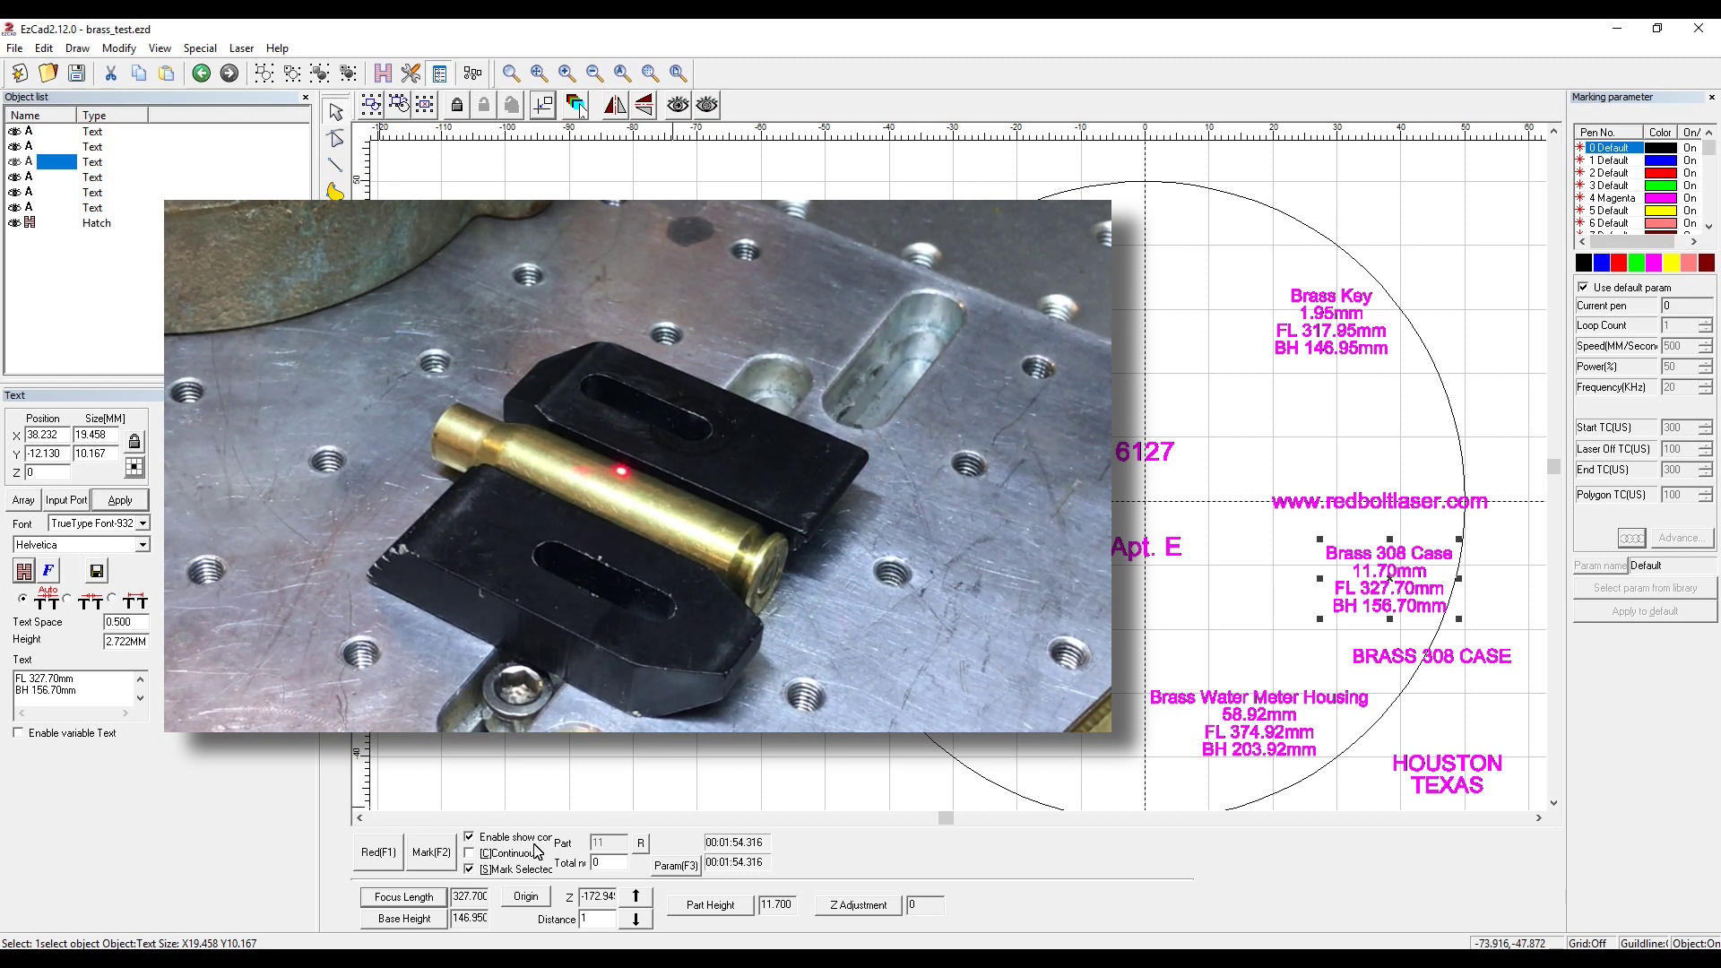
{"action": "left_click", "coordinate": [417, 919]}
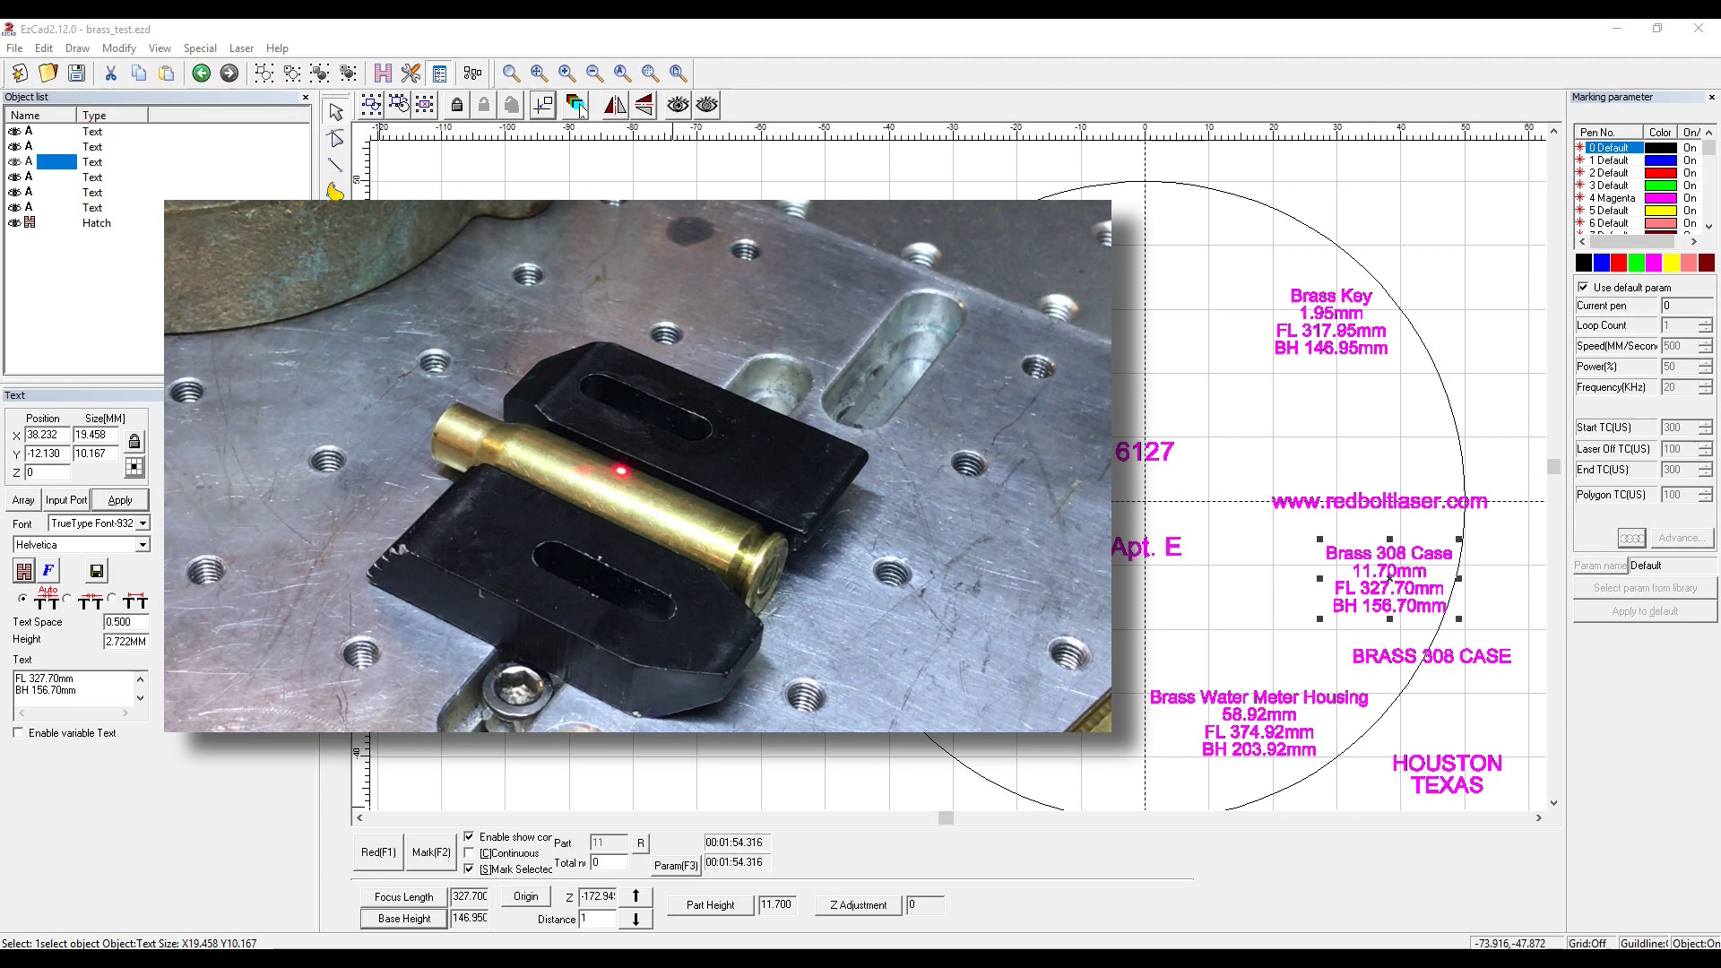
{"action": "type", "text": "1"}
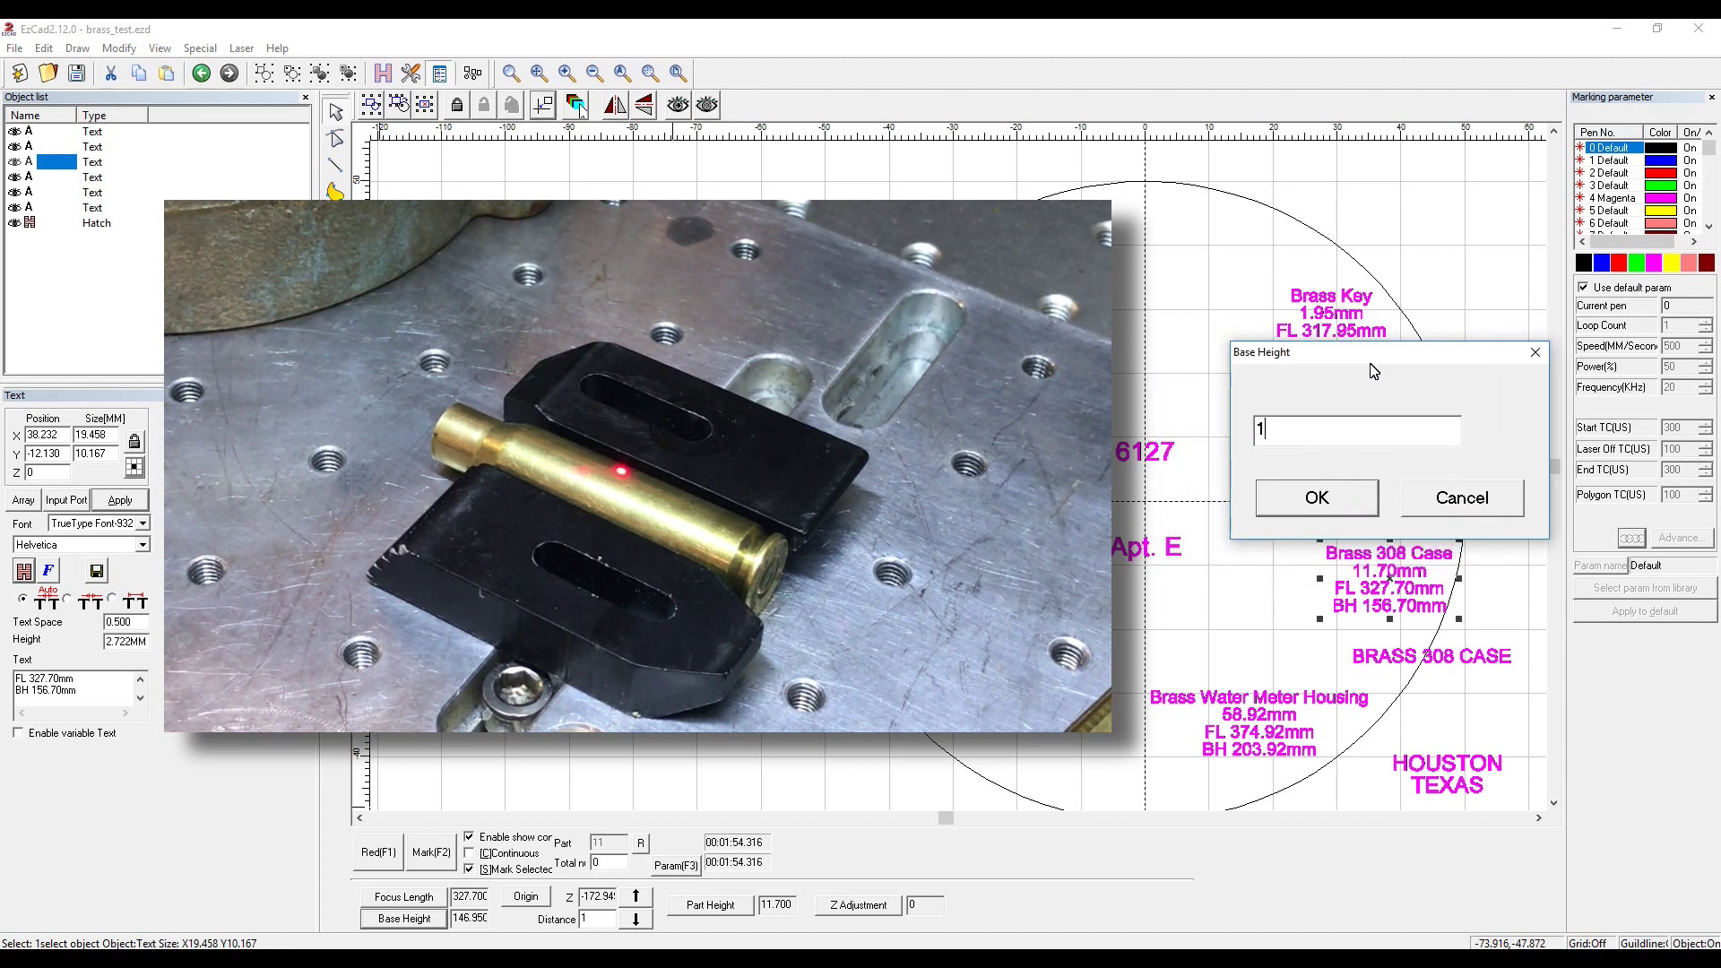
{"action": "type", "text": "56.70"}
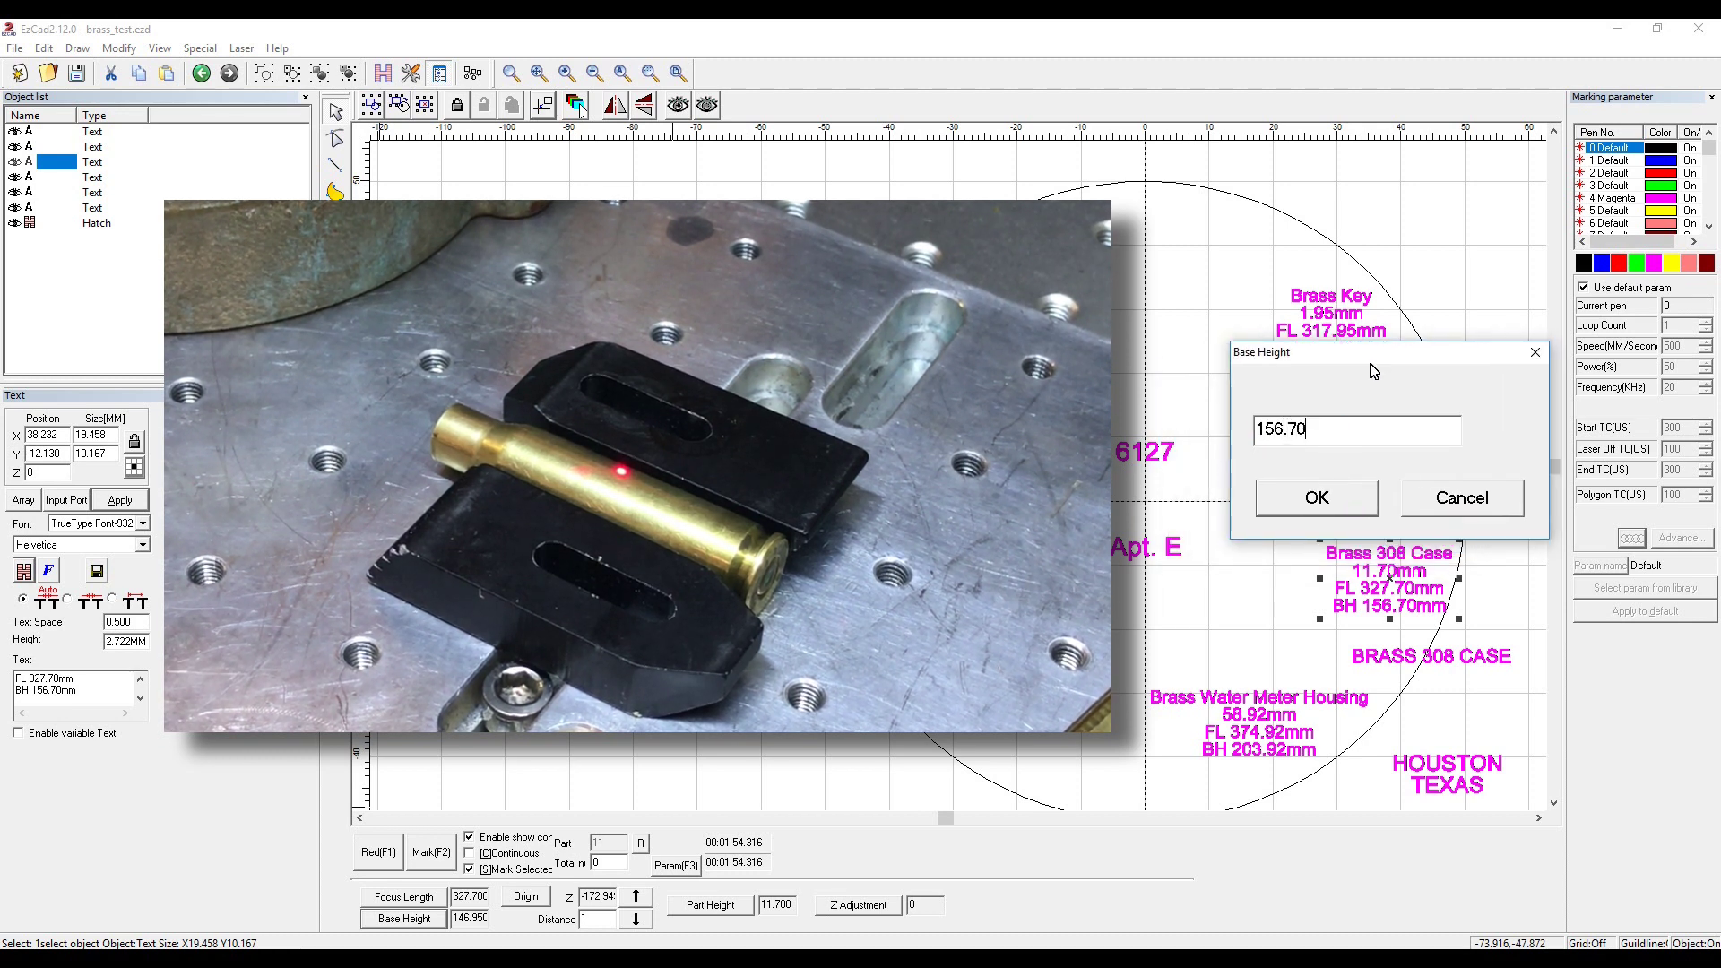
{"action": "left_click", "coordinate": [1318, 496]}
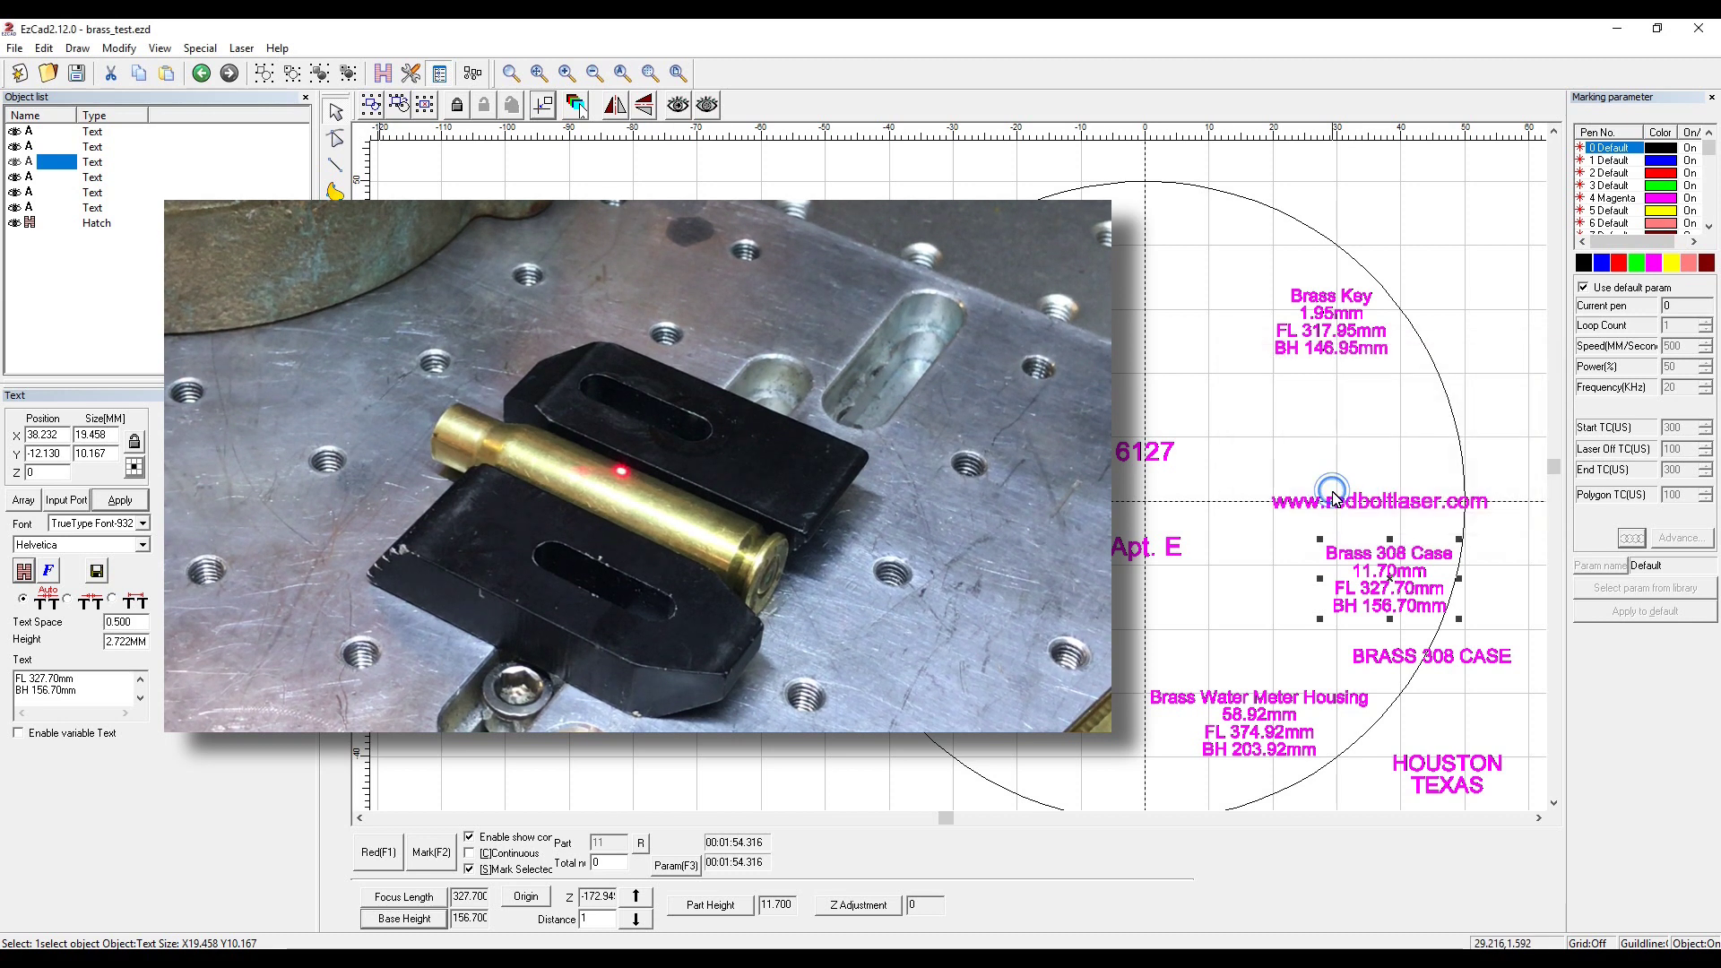
Drag the 6127 / Apt. E hatch back to the top right and select the BRASS 308 CASE text.
{"action": "left_click", "coordinate": [1152, 460]}
{"action": "left_click_drag", "start_coordinate": [1152, 501], "coordinate": [1474, 315]}
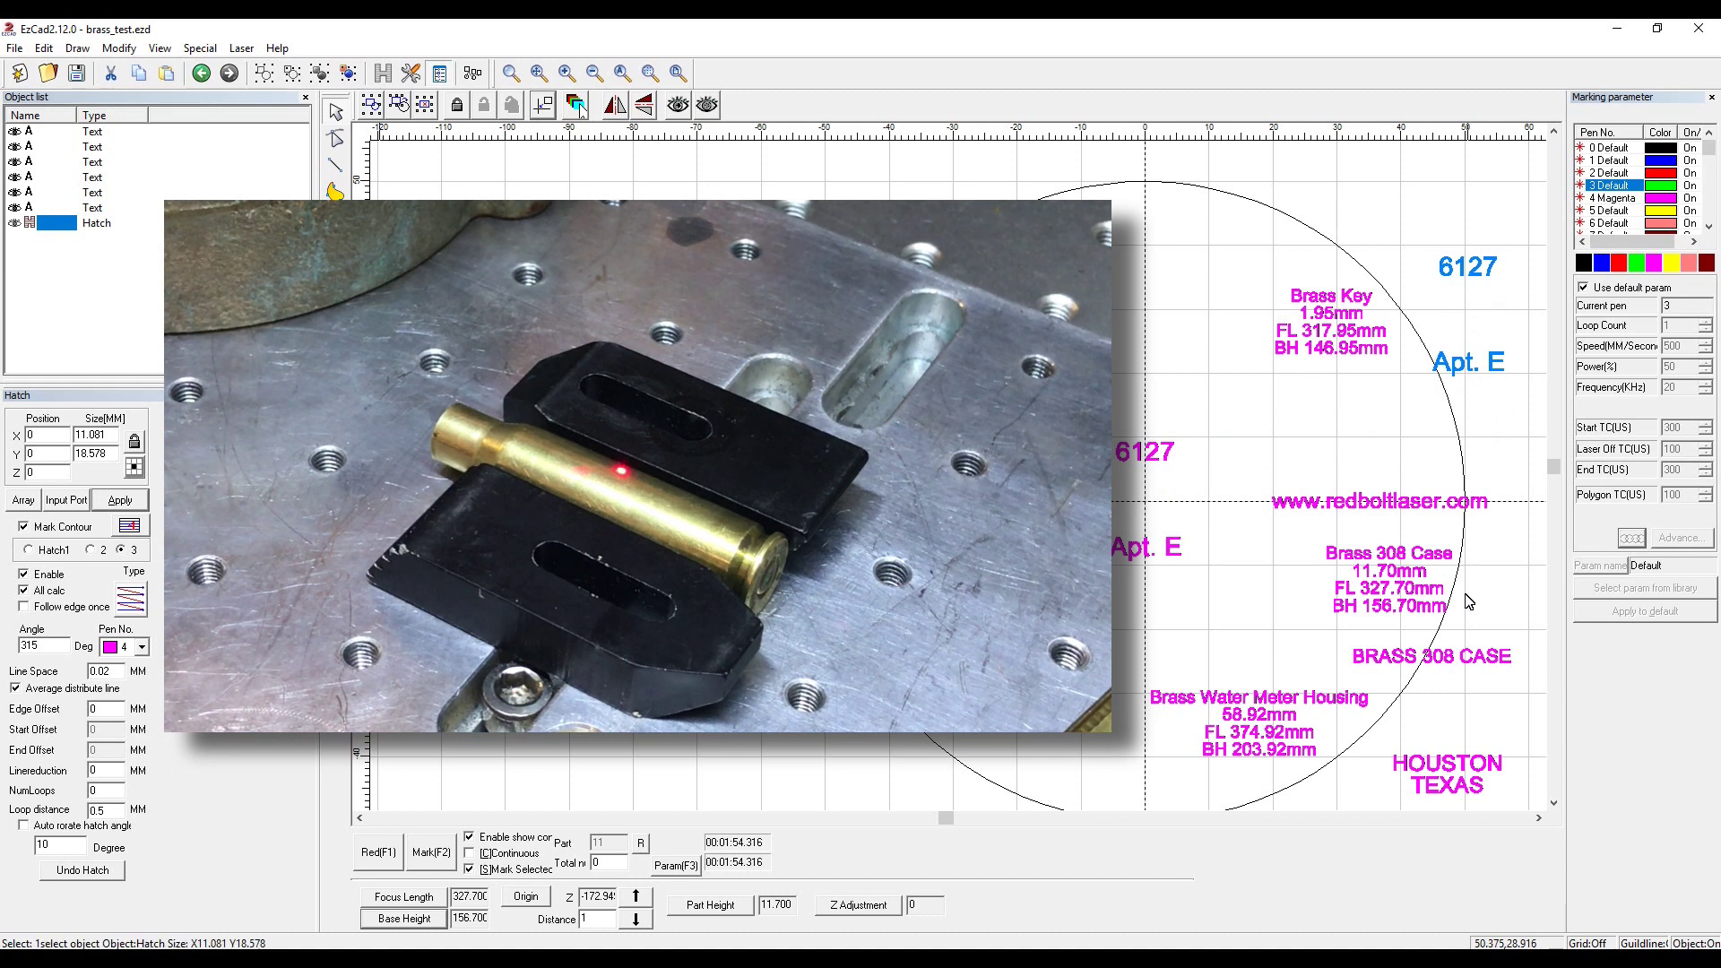
{"action": "left_click", "coordinate": [1444, 665]}
{"action": "left_click", "coordinate": [1445, 666]}
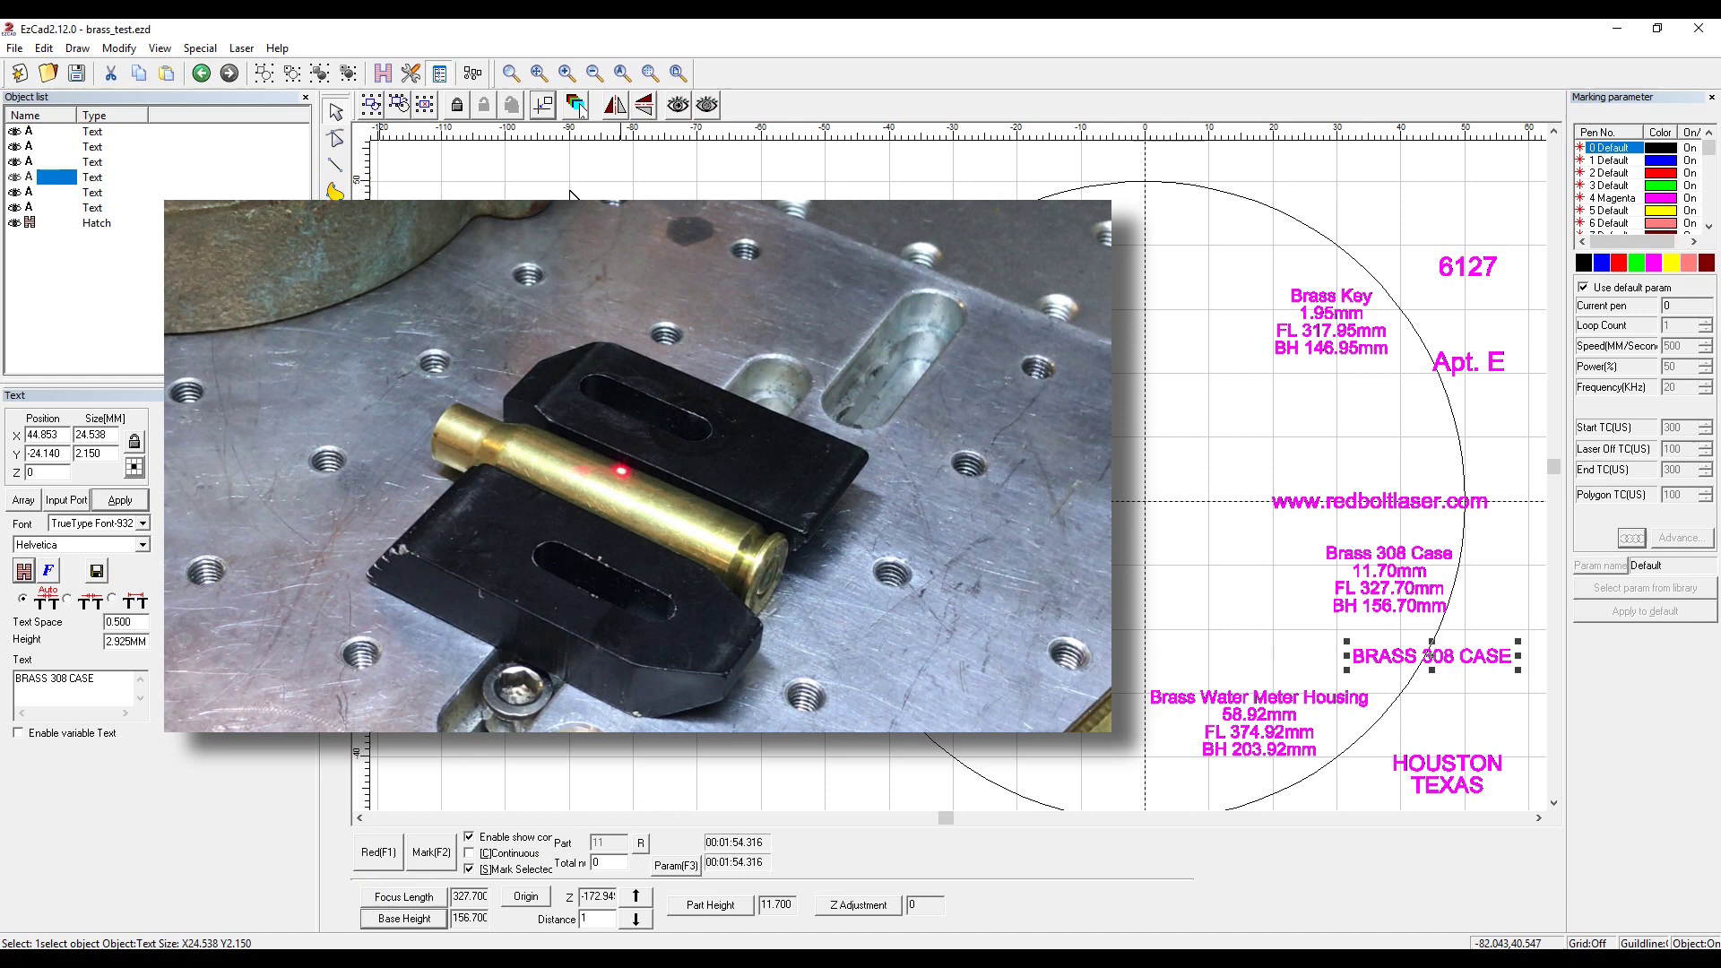
Center the BRASS 308 CASE text at the origin, preview it on the casing, and start engraving.
{"action": "left_click", "coordinate": [542, 105]}
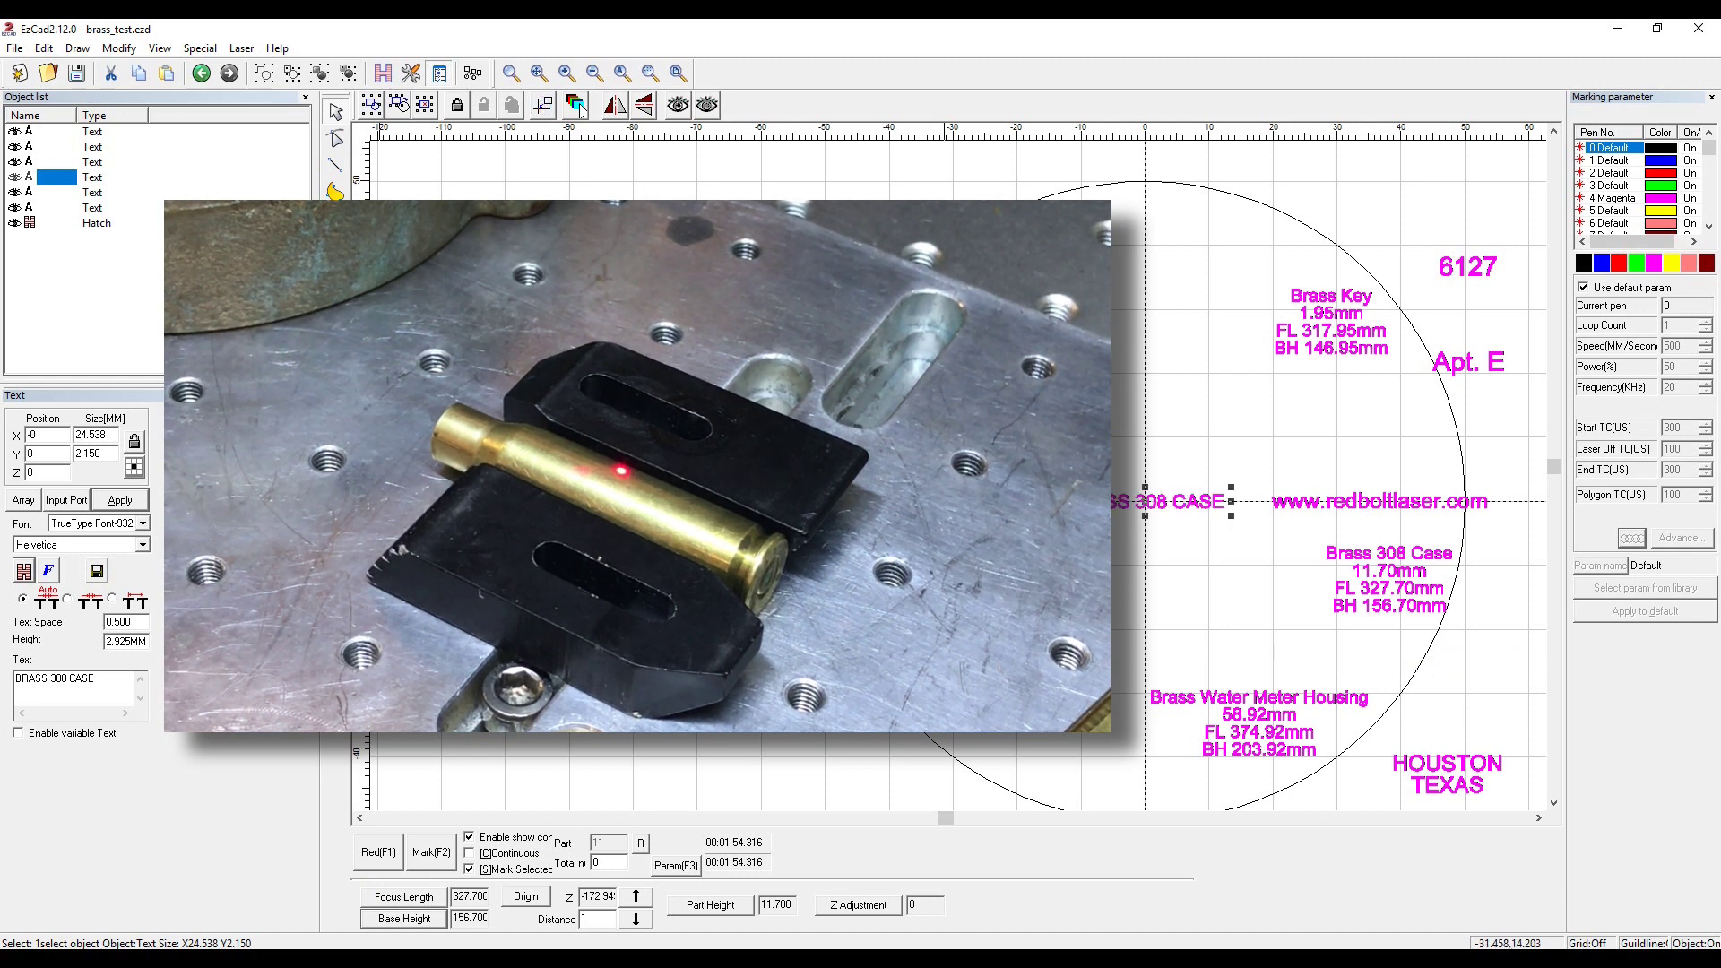
{"action": "left_click", "coordinate": [373, 865]}
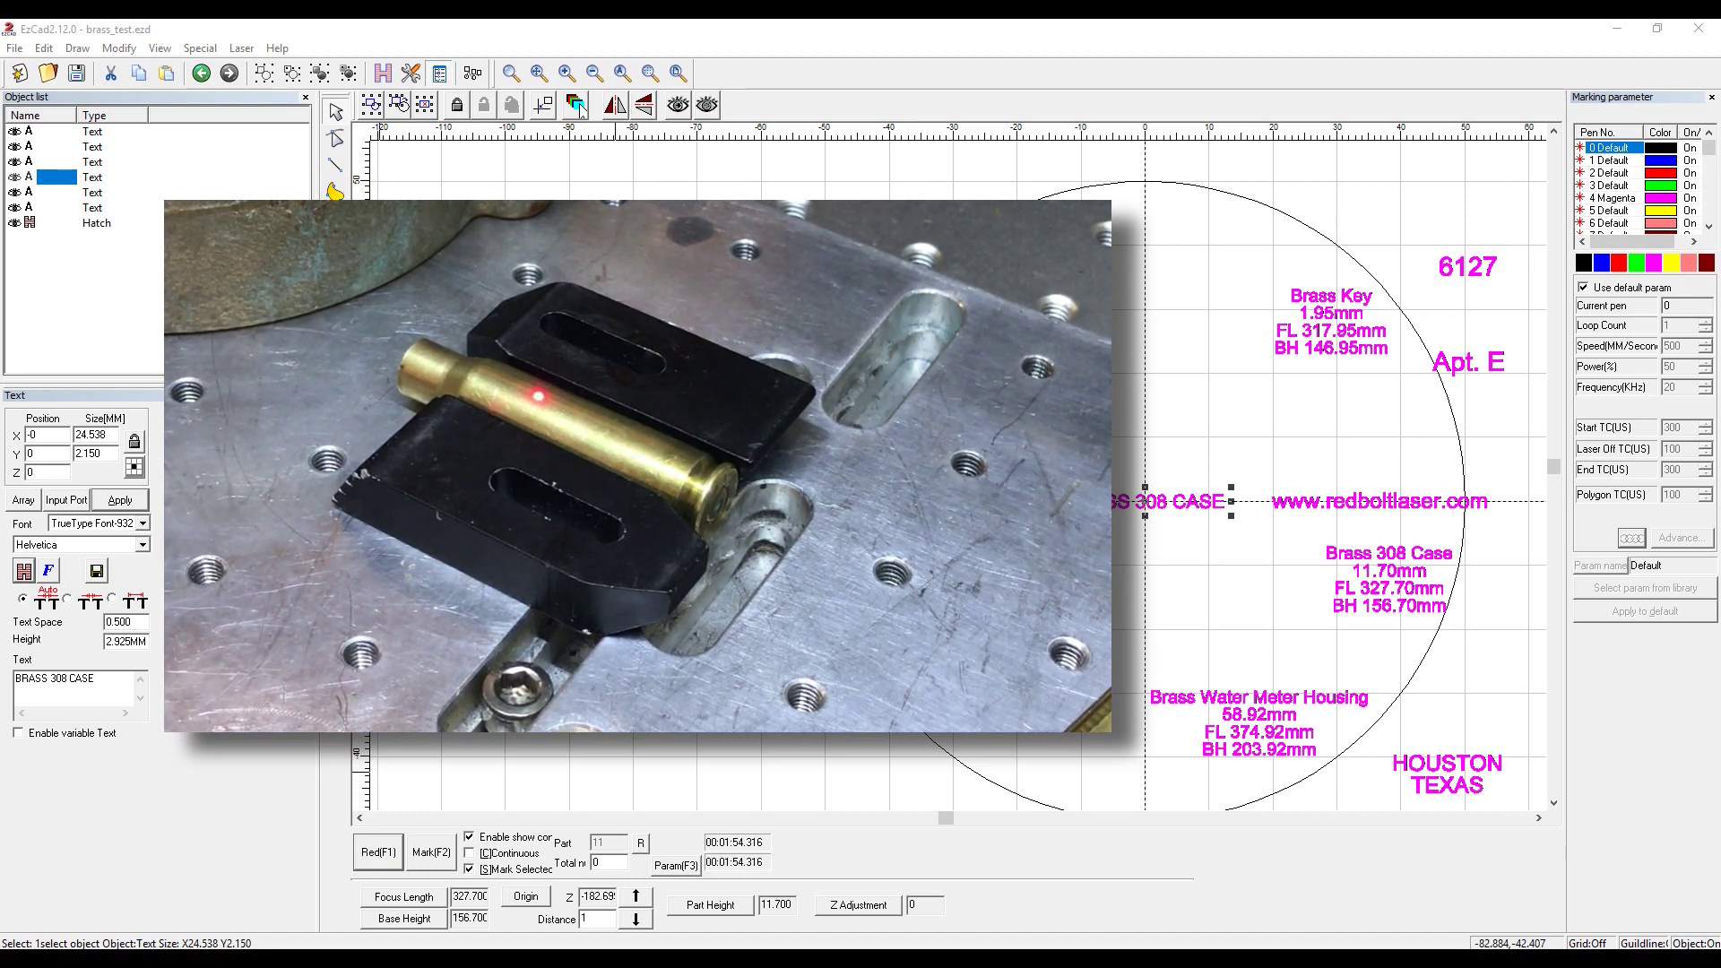
{"action": "left_click", "coordinate": [441, 856]}
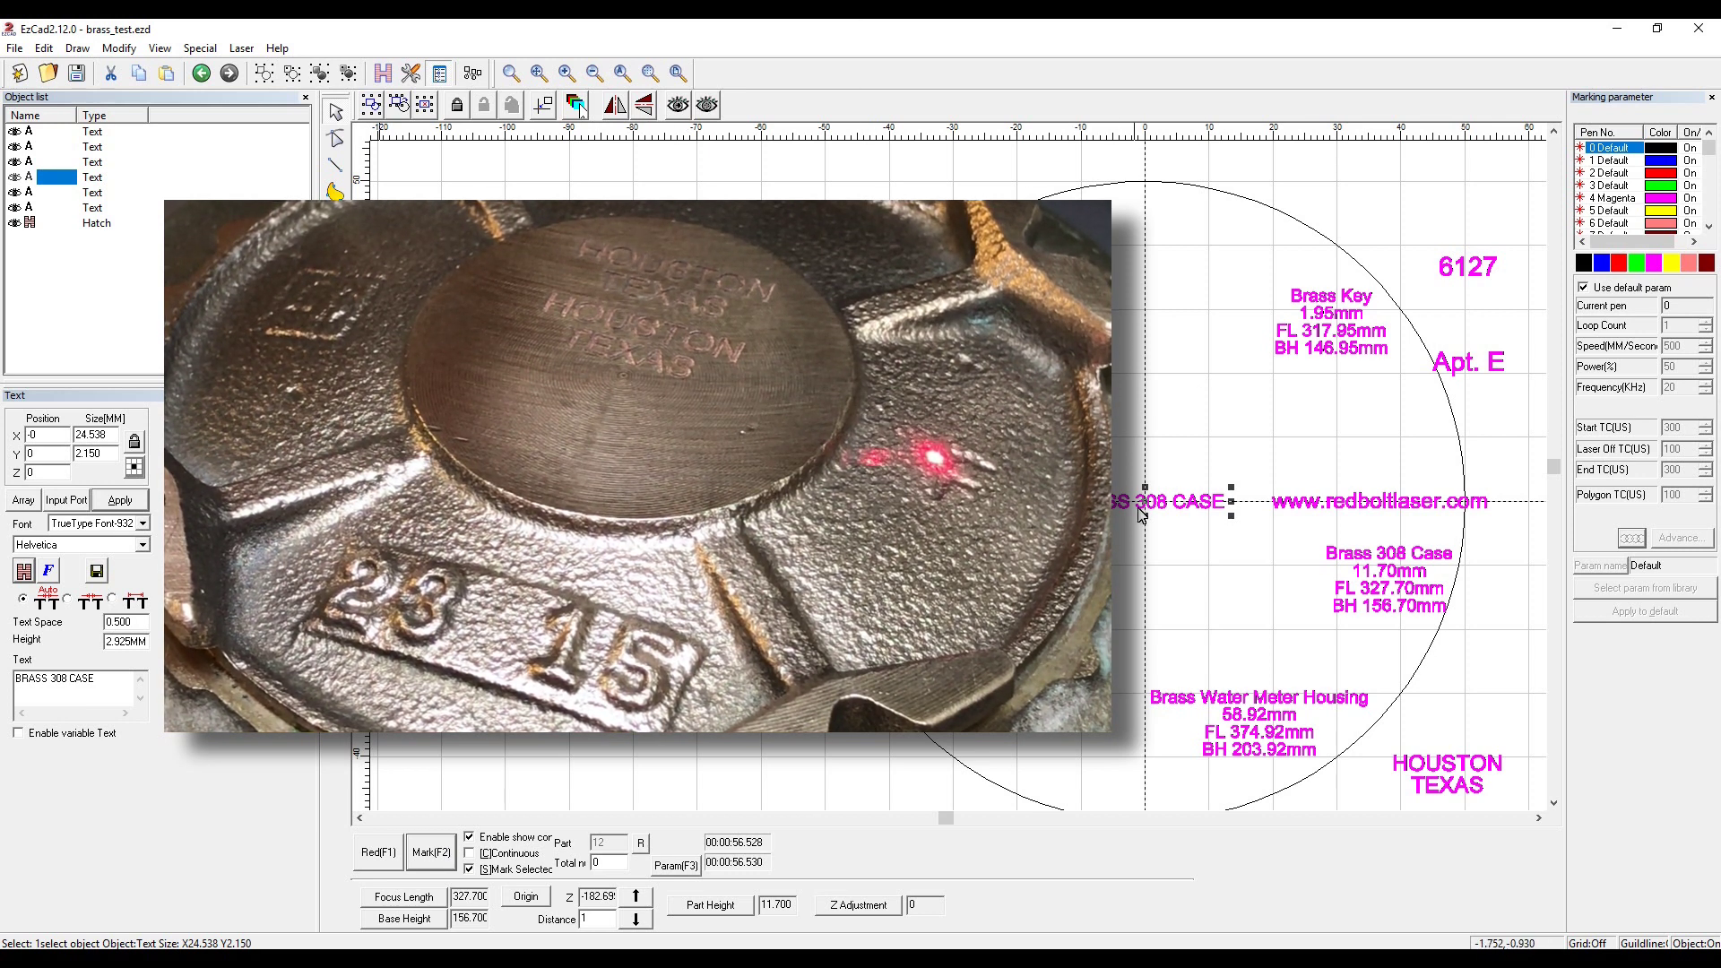
Drag the BRASS 308 CASE text beneath its notes, to about X 45.891, Y -21.669.
{"action": "left_click_drag", "start_coordinate": [1142, 513], "coordinate": [1390, 732]}
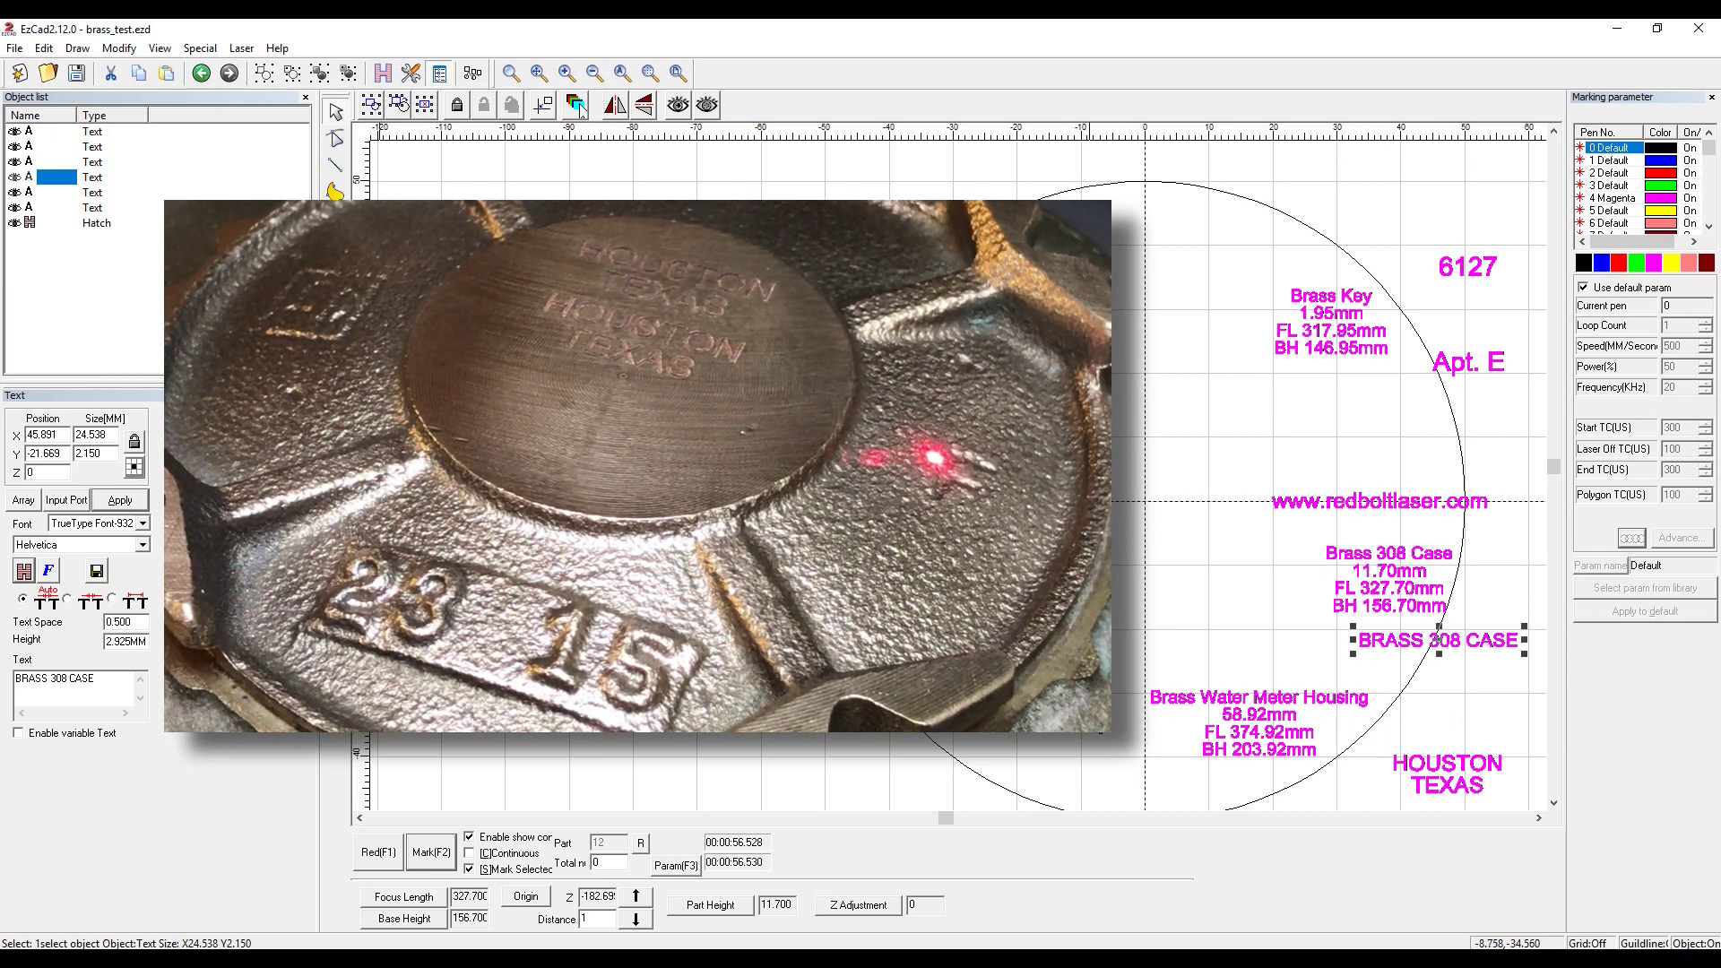
Select the Brass Water Meter Housing notes and set part height to 58.92.
{"action": "left_click", "coordinate": [1288, 759]}
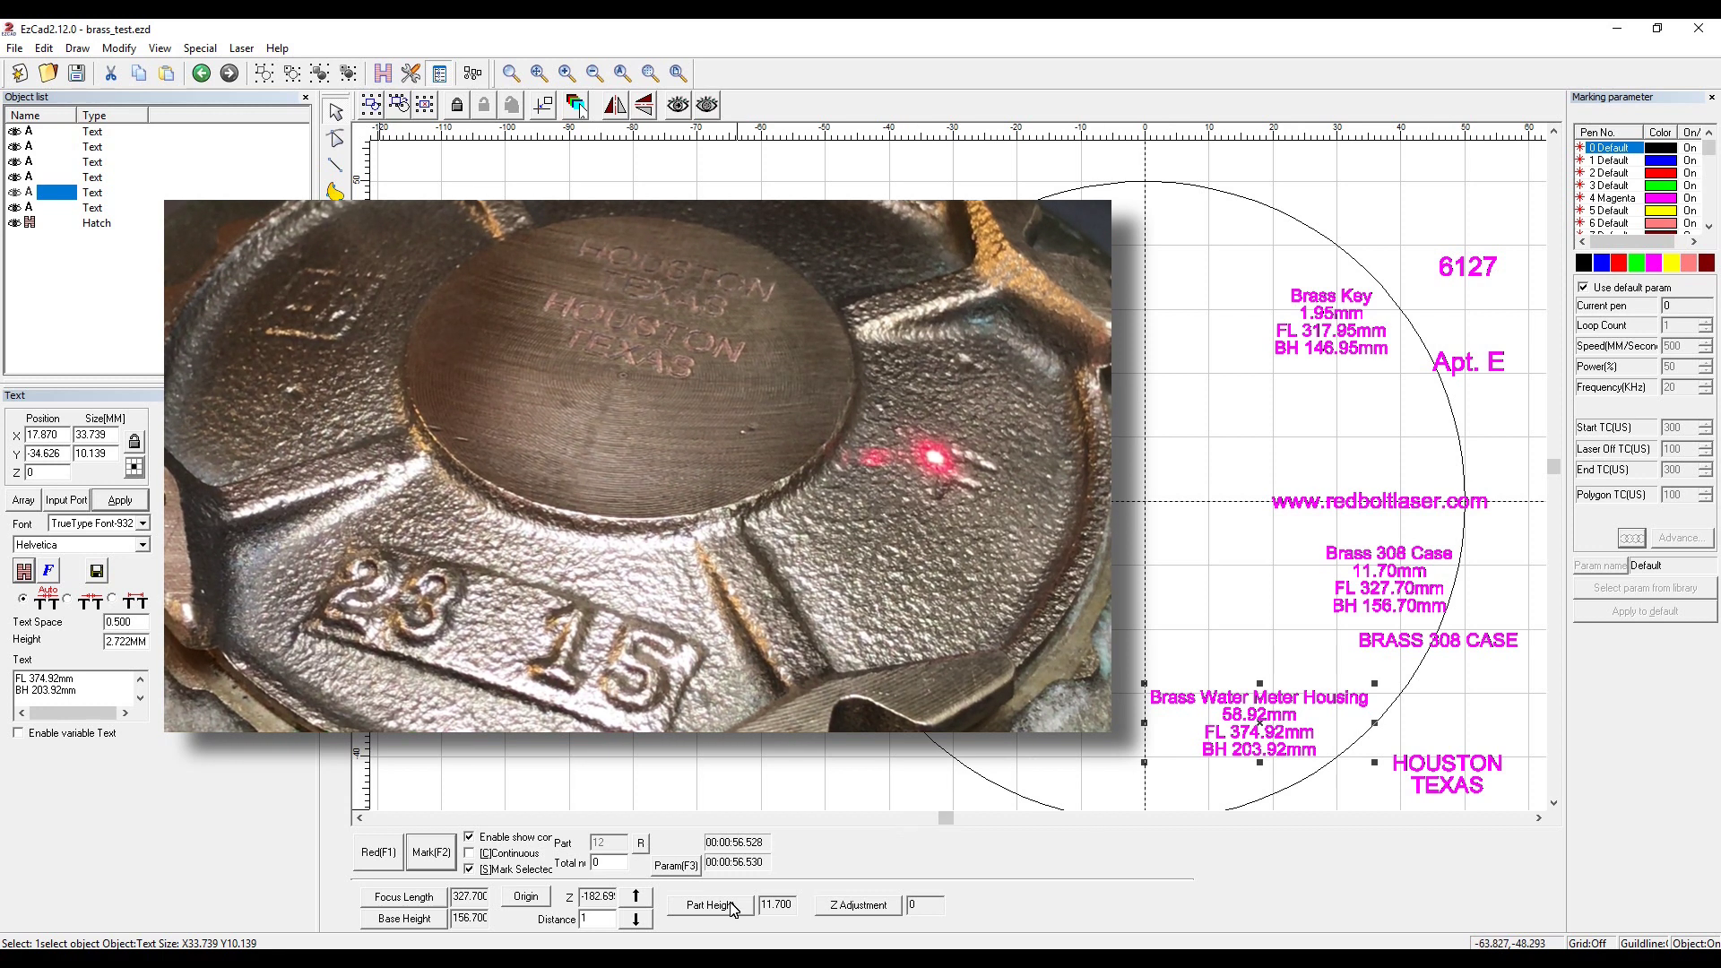
{"action": "left_click", "coordinate": [722, 908]}
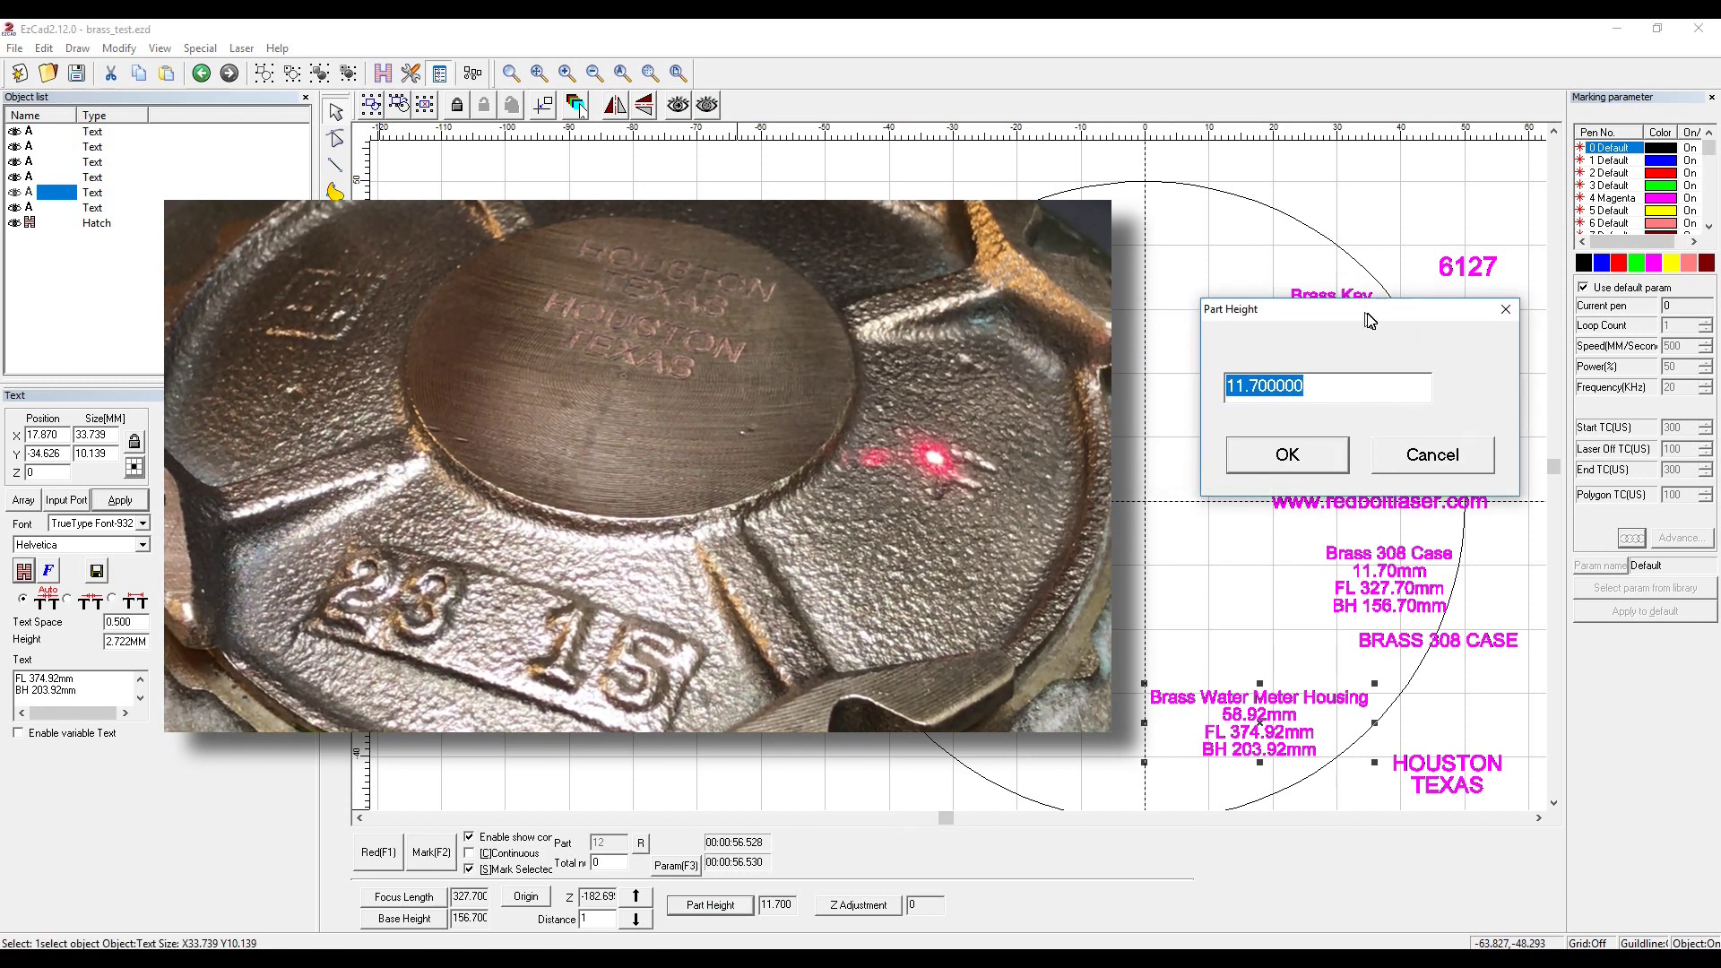
{"action": "type", "text": "58.92"}
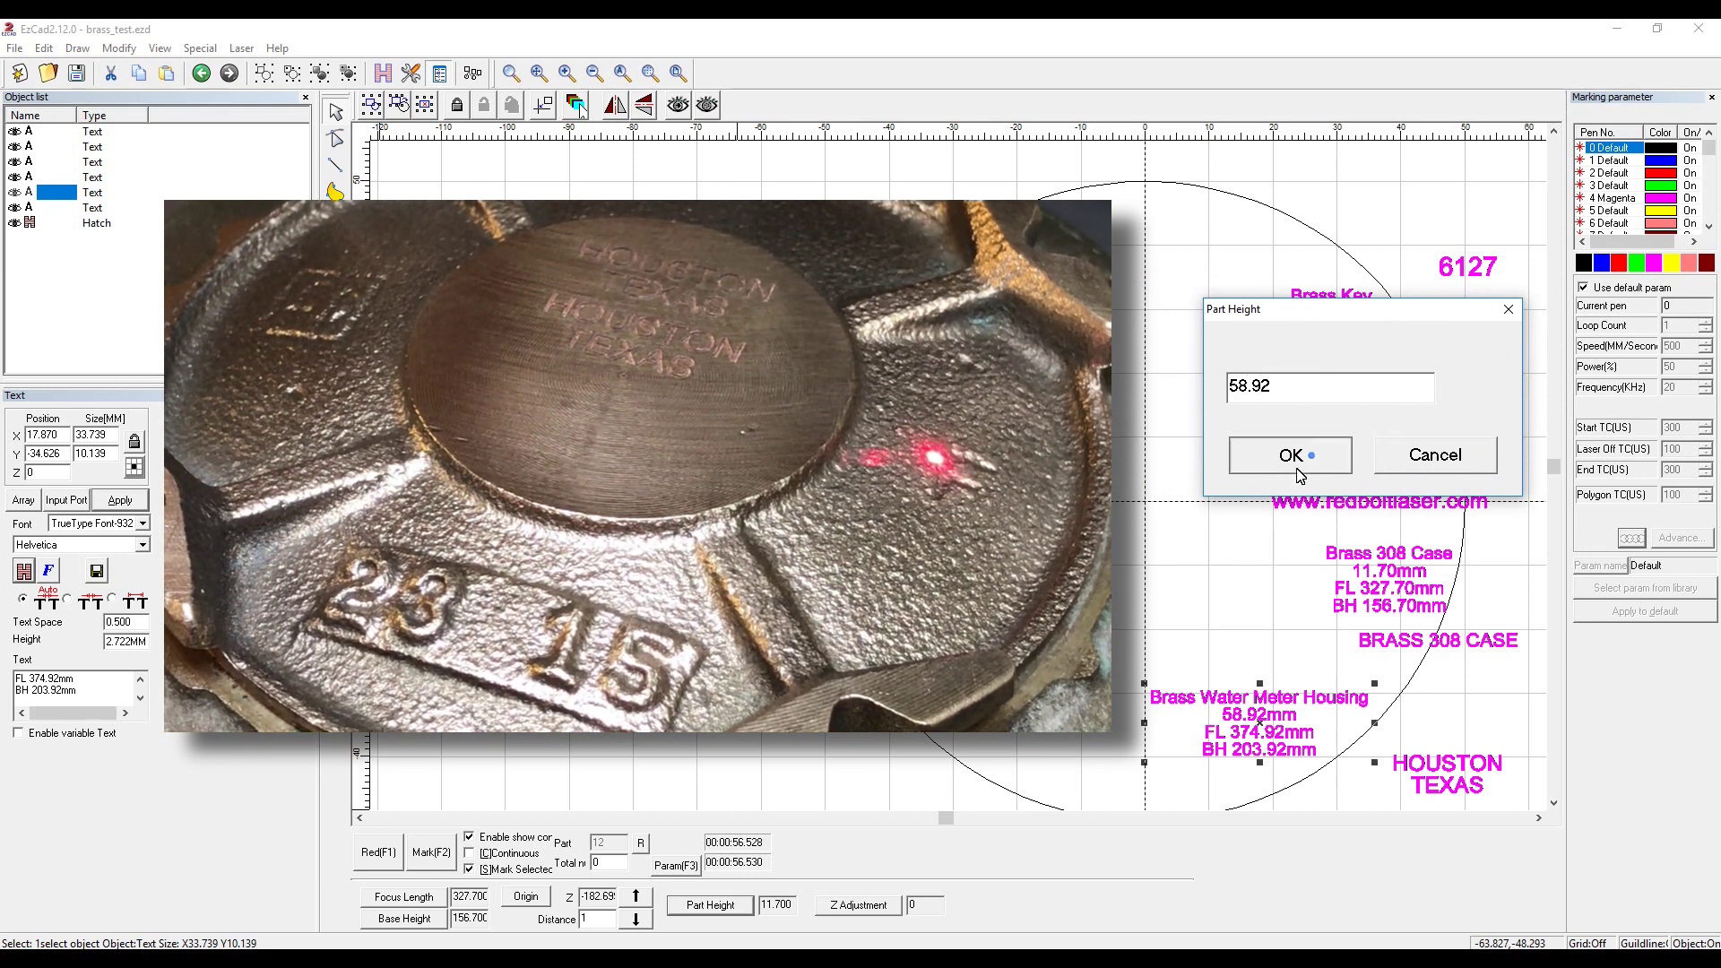
{"action": "left_click", "coordinate": [1291, 455]}
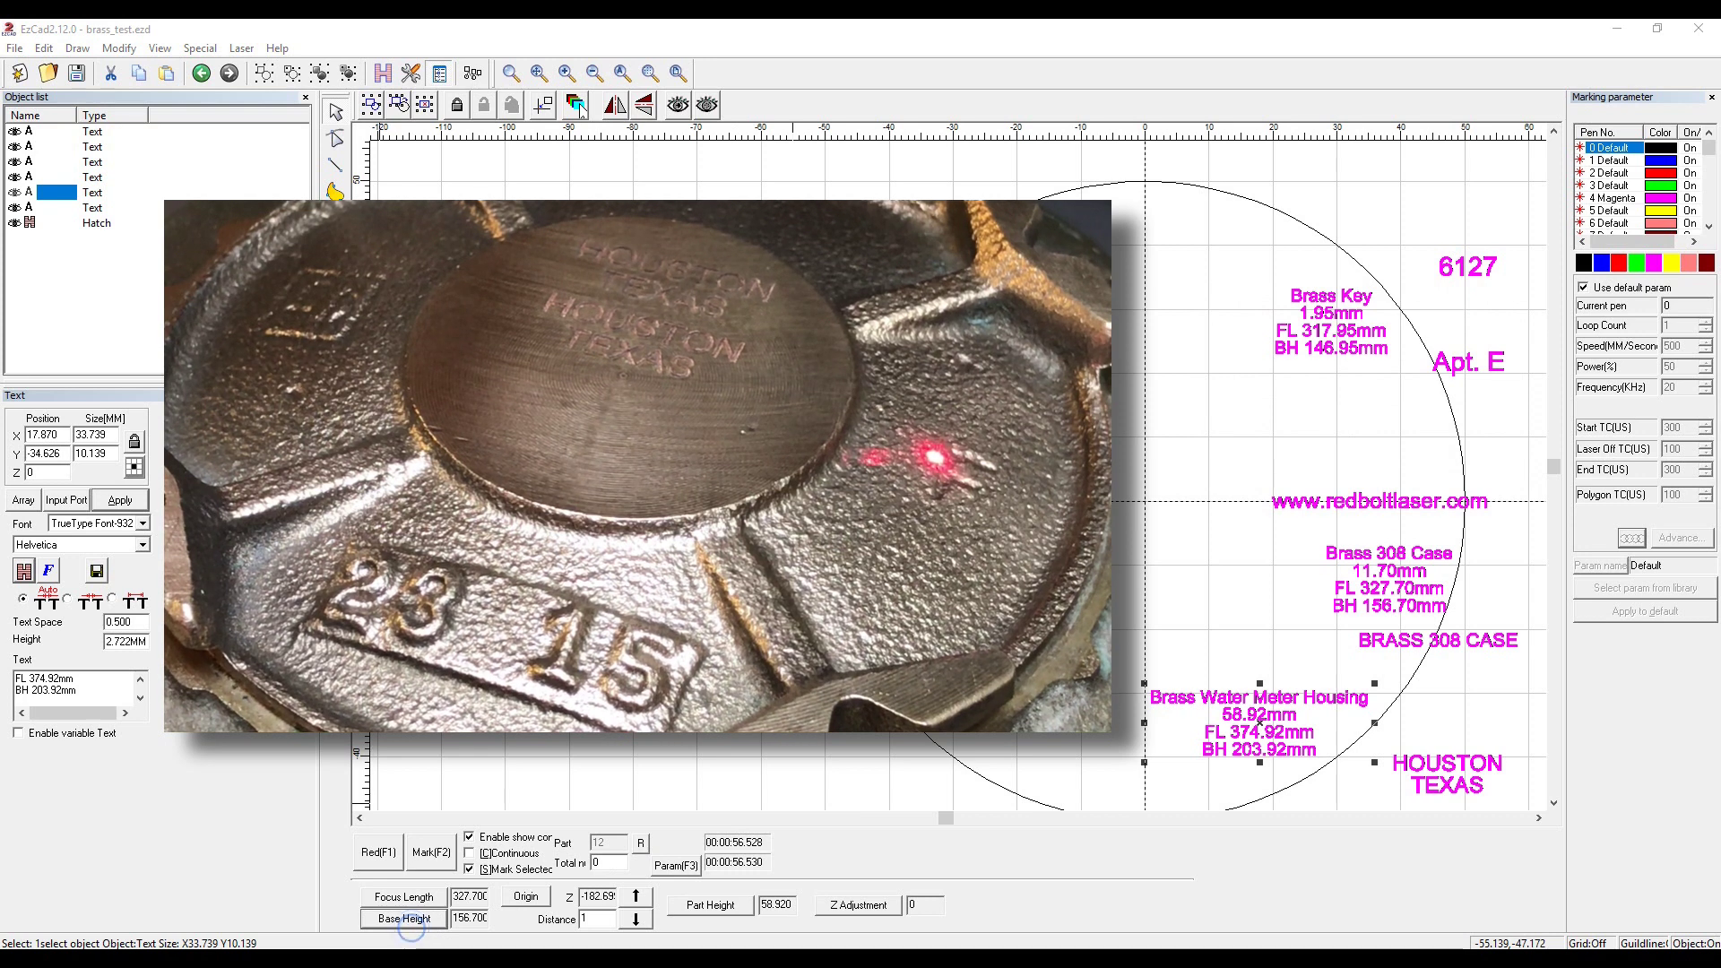
Set base height to 203.92 and focus length to 374.92.
{"action": "left_click", "coordinate": [405, 918]}
{"action": "left_click_drag", "start_coordinate": [1482, 222], "coordinate": [1412, 306]}
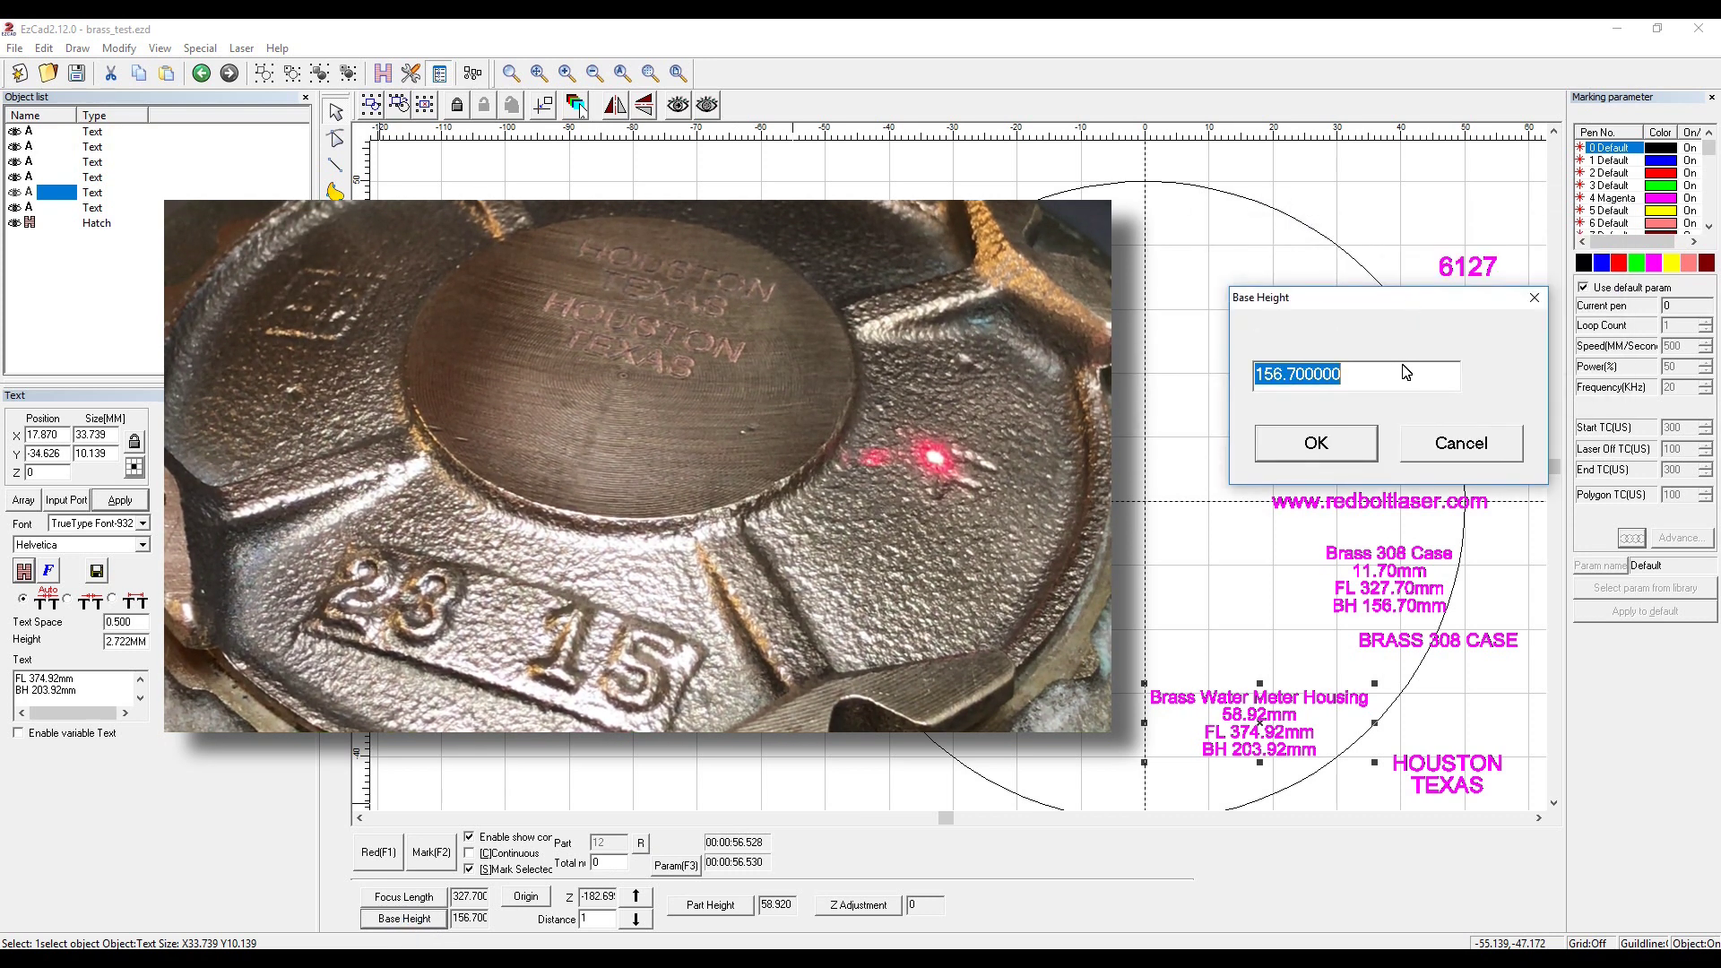
{"action": "left_click", "coordinate": [1351, 378]}
{"action": "double_click", "coordinate": [1352, 379]}
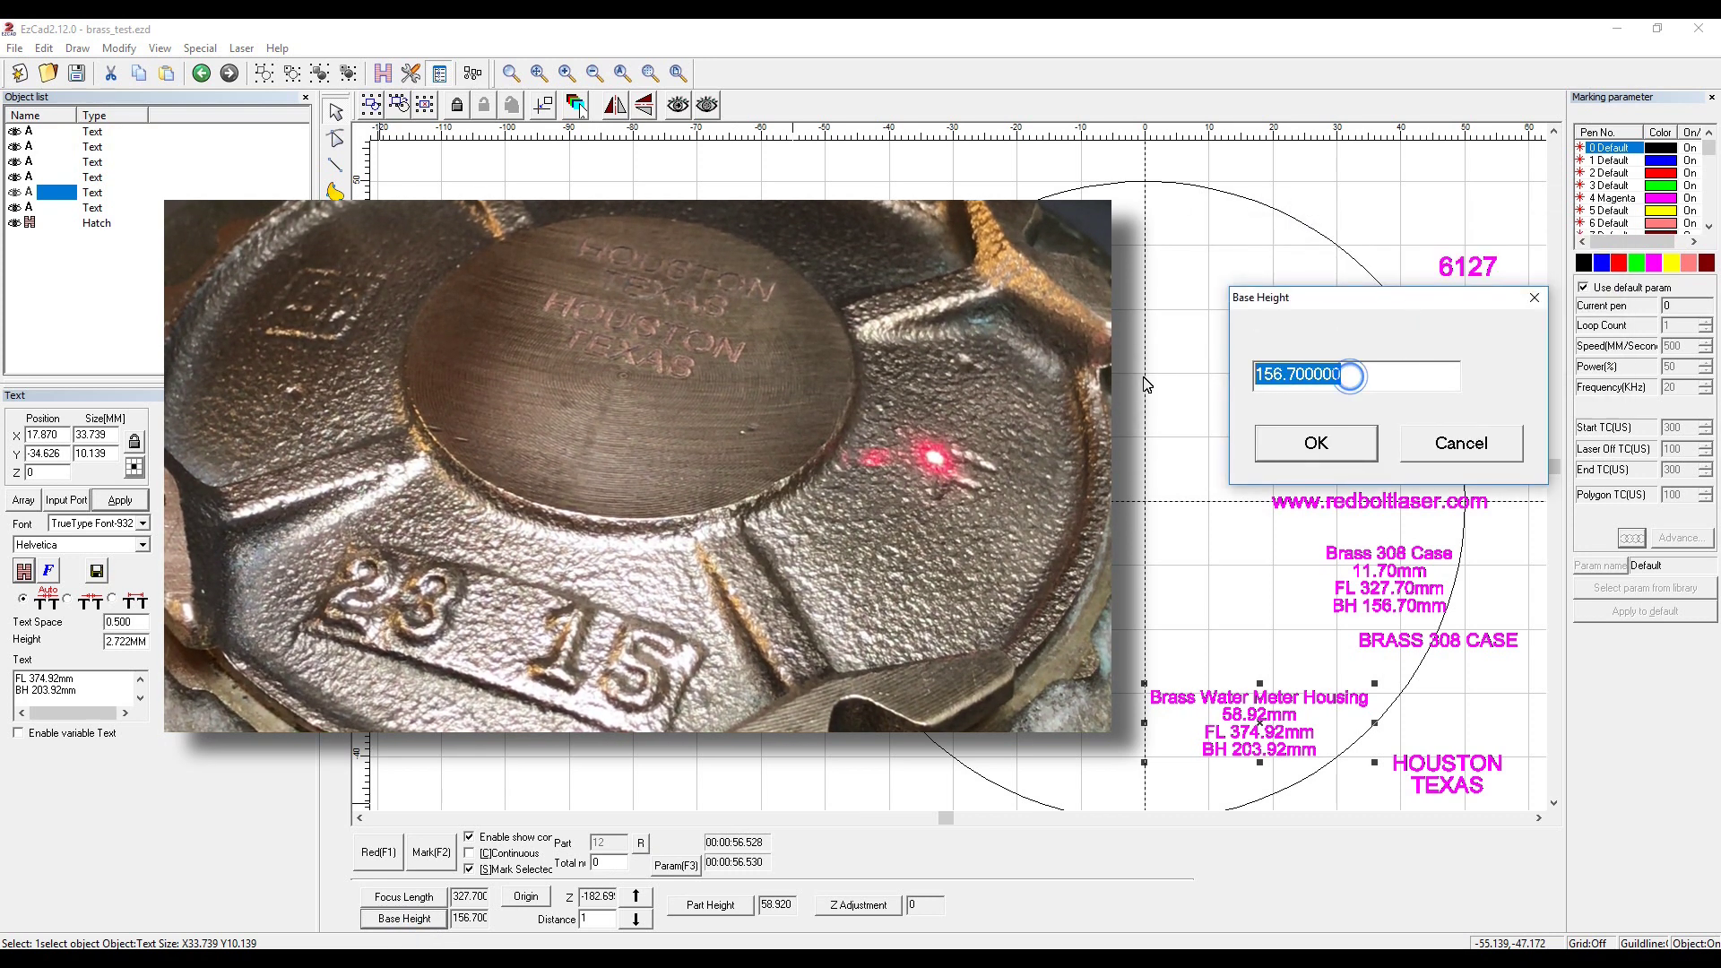
{"action": "type", "text": "203."}
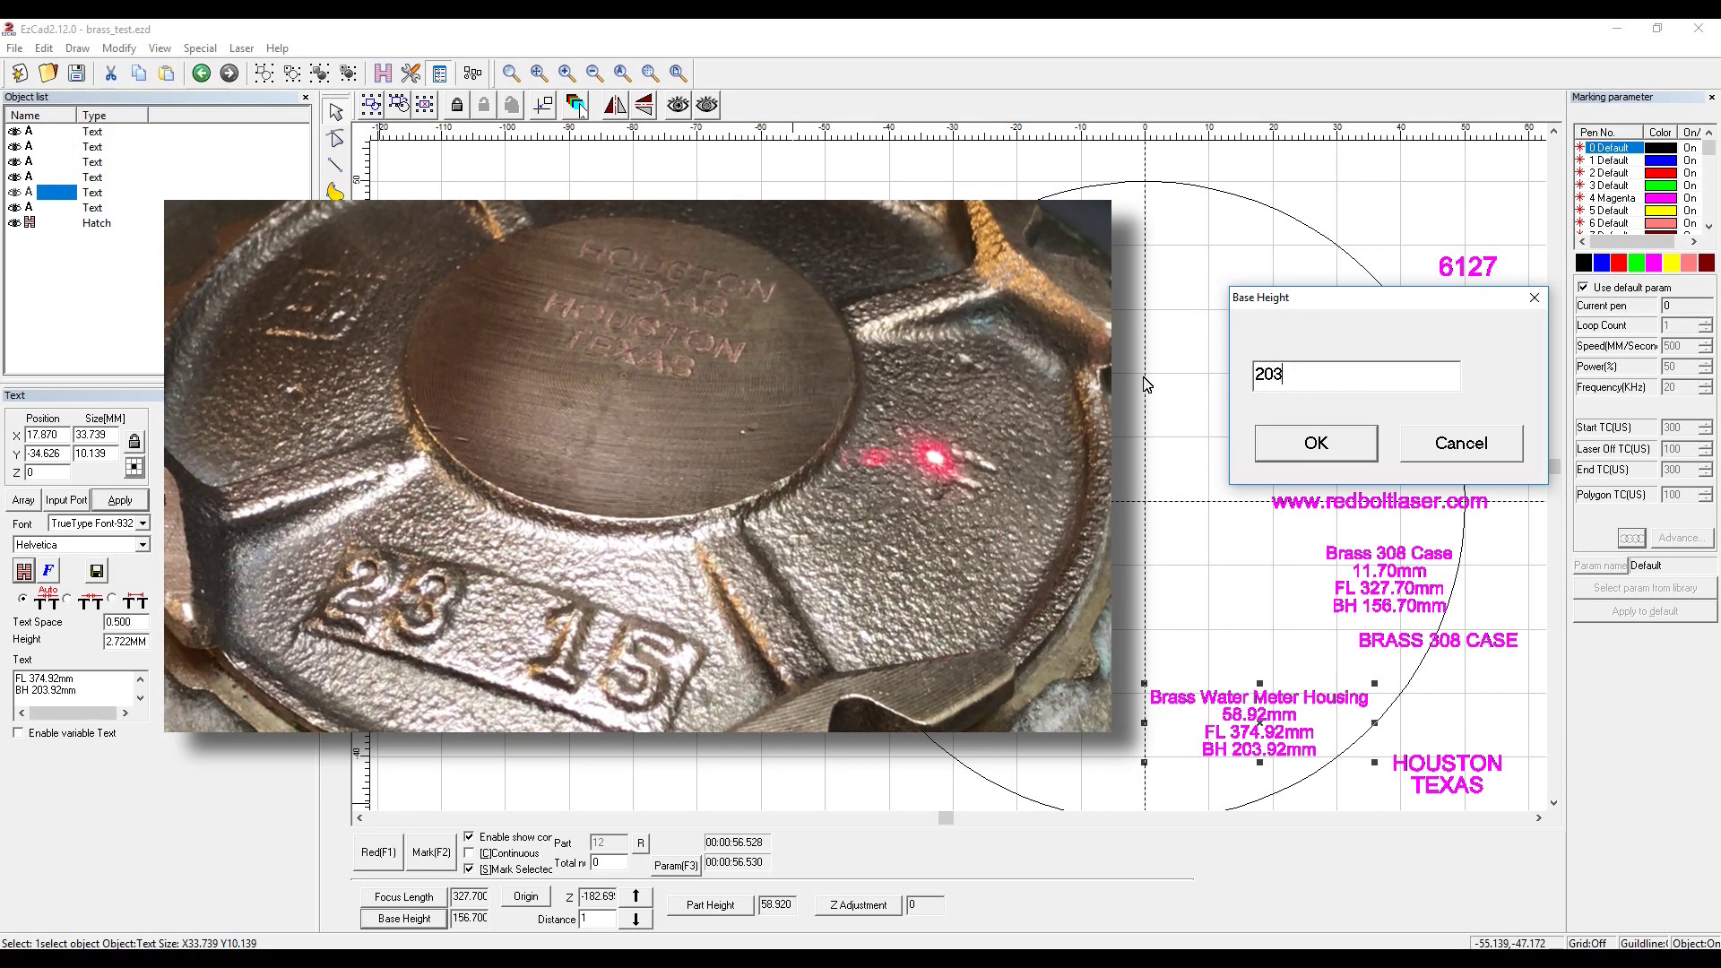
{"action": "type", "text": "92"}
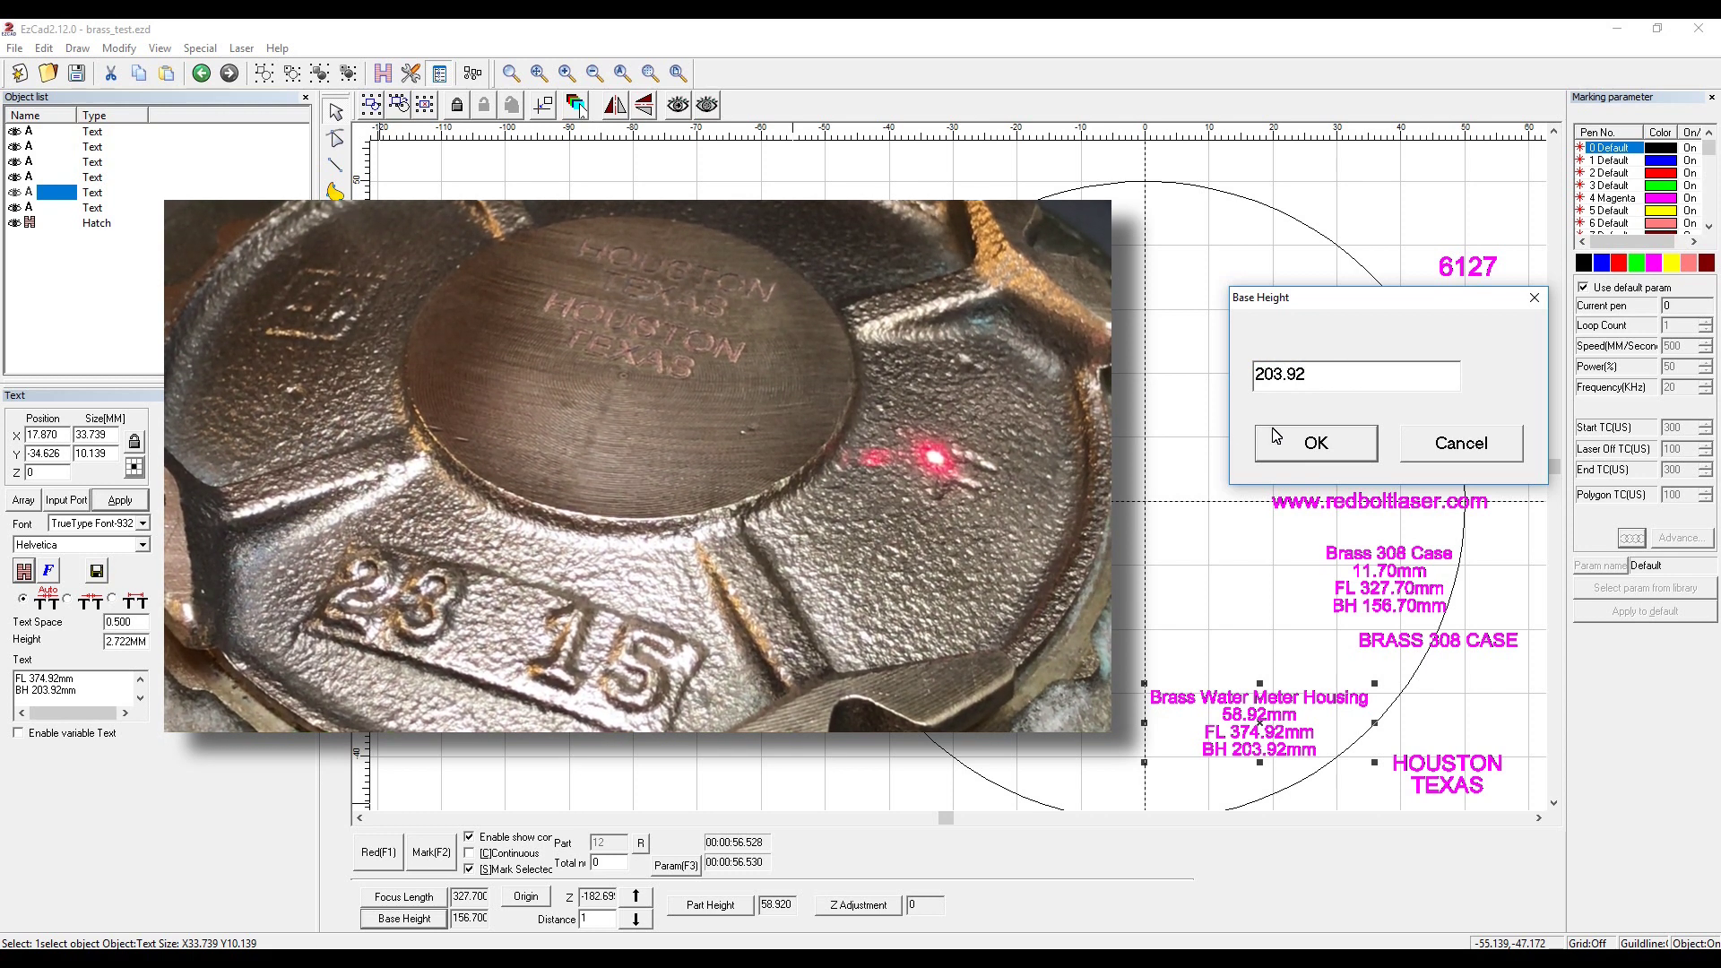
{"action": "left_click", "coordinate": [1312, 441]}
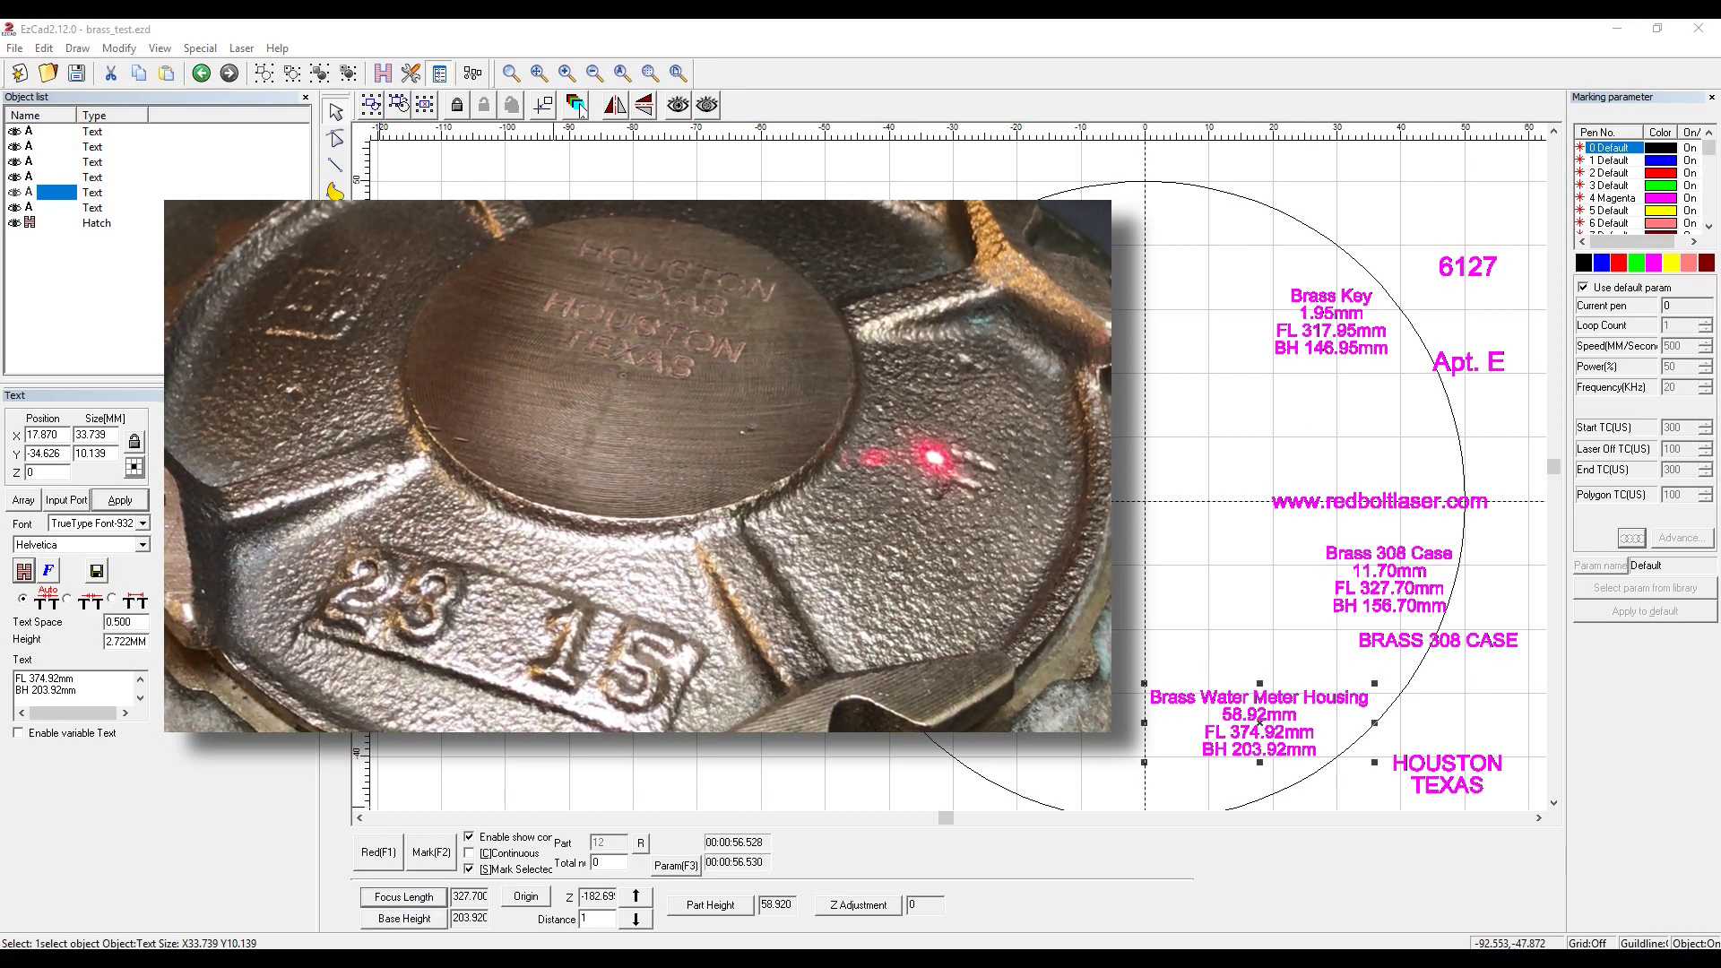
{"action": "left_click", "coordinate": [403, 896]}
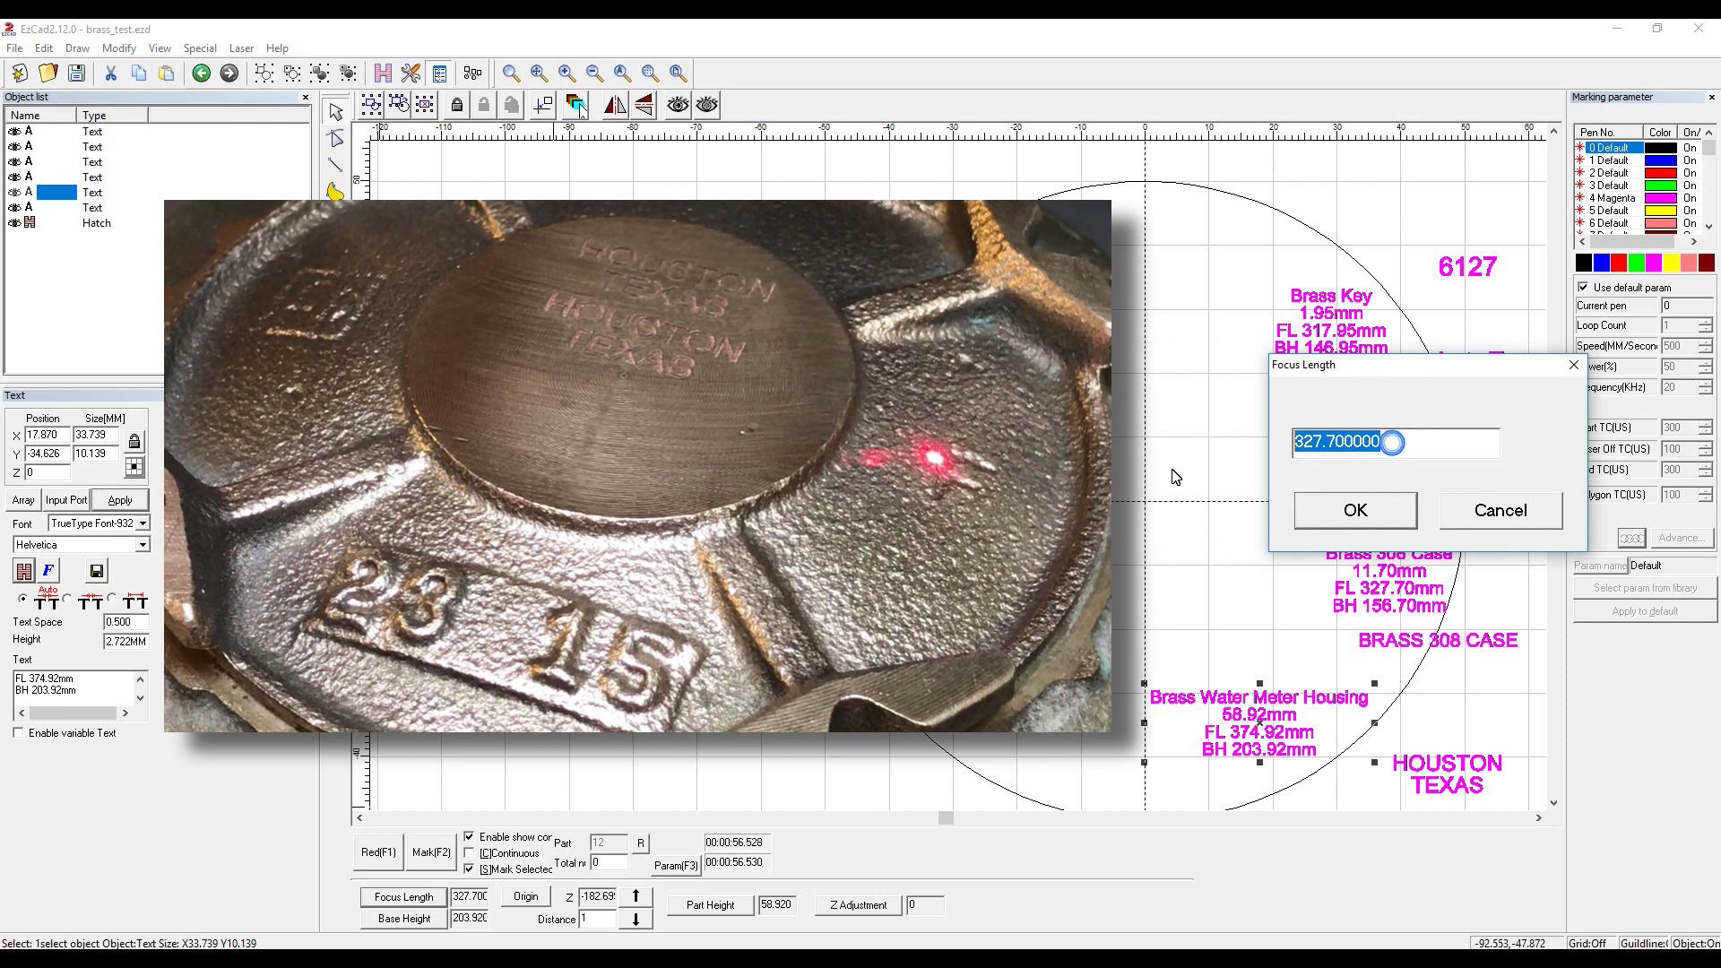
{"action": "type", "text": "37"}
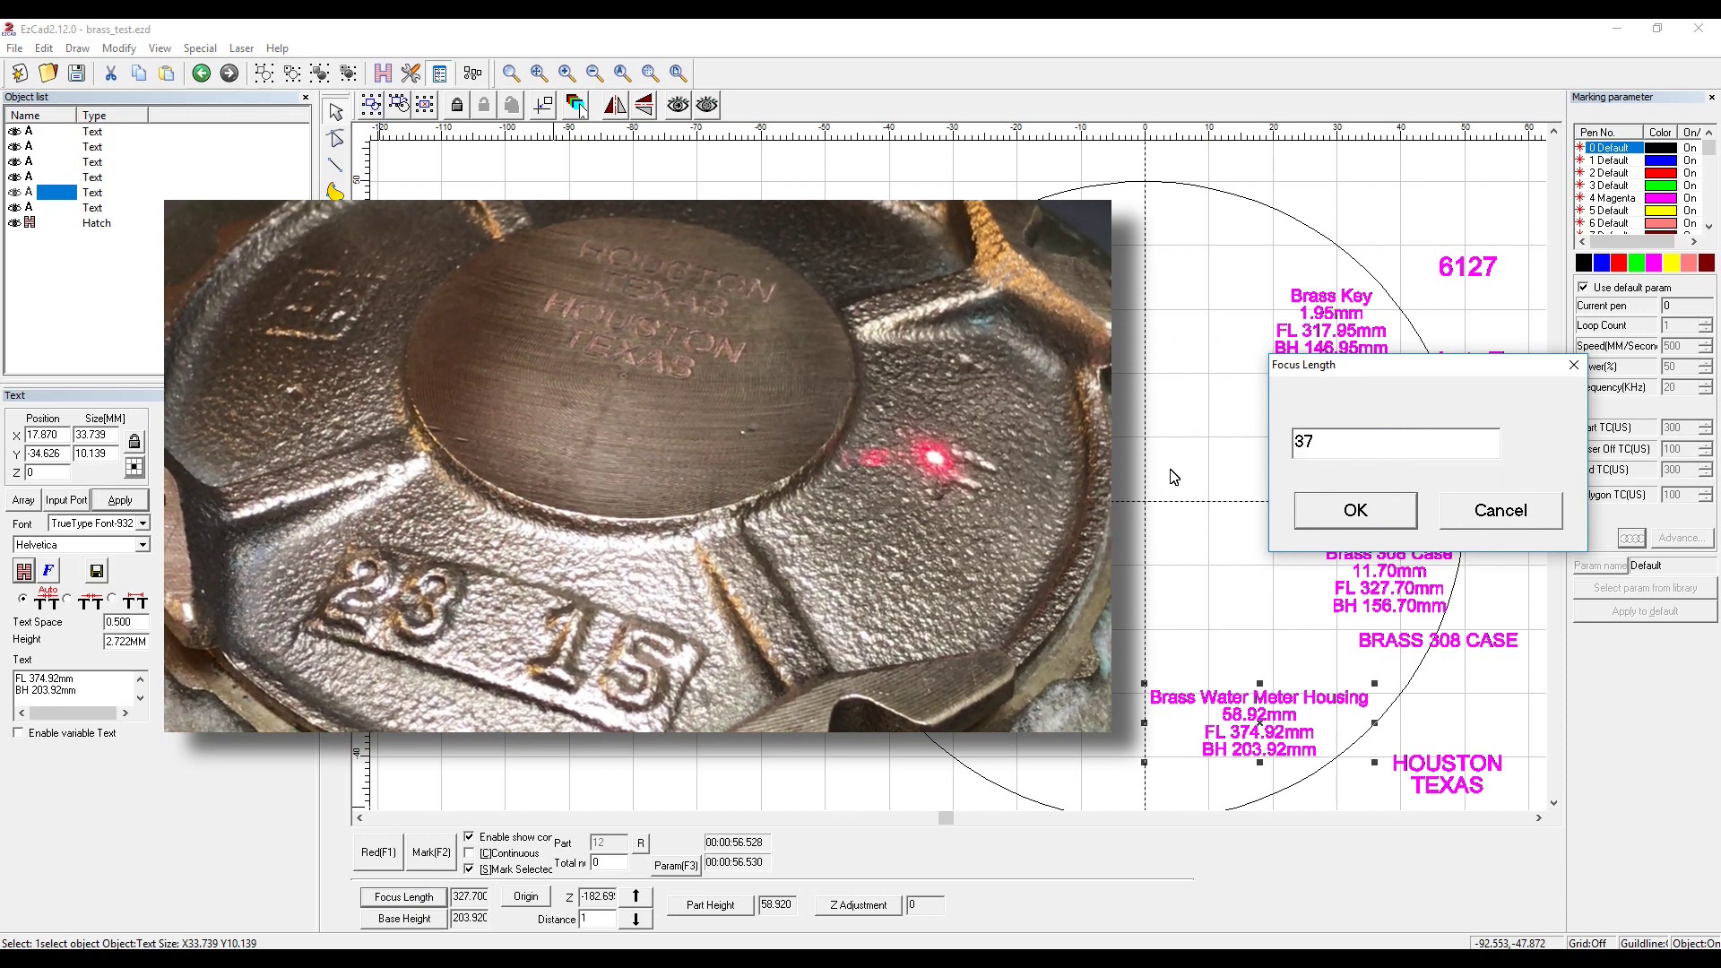
{"action": "type", "text": "4.9"}
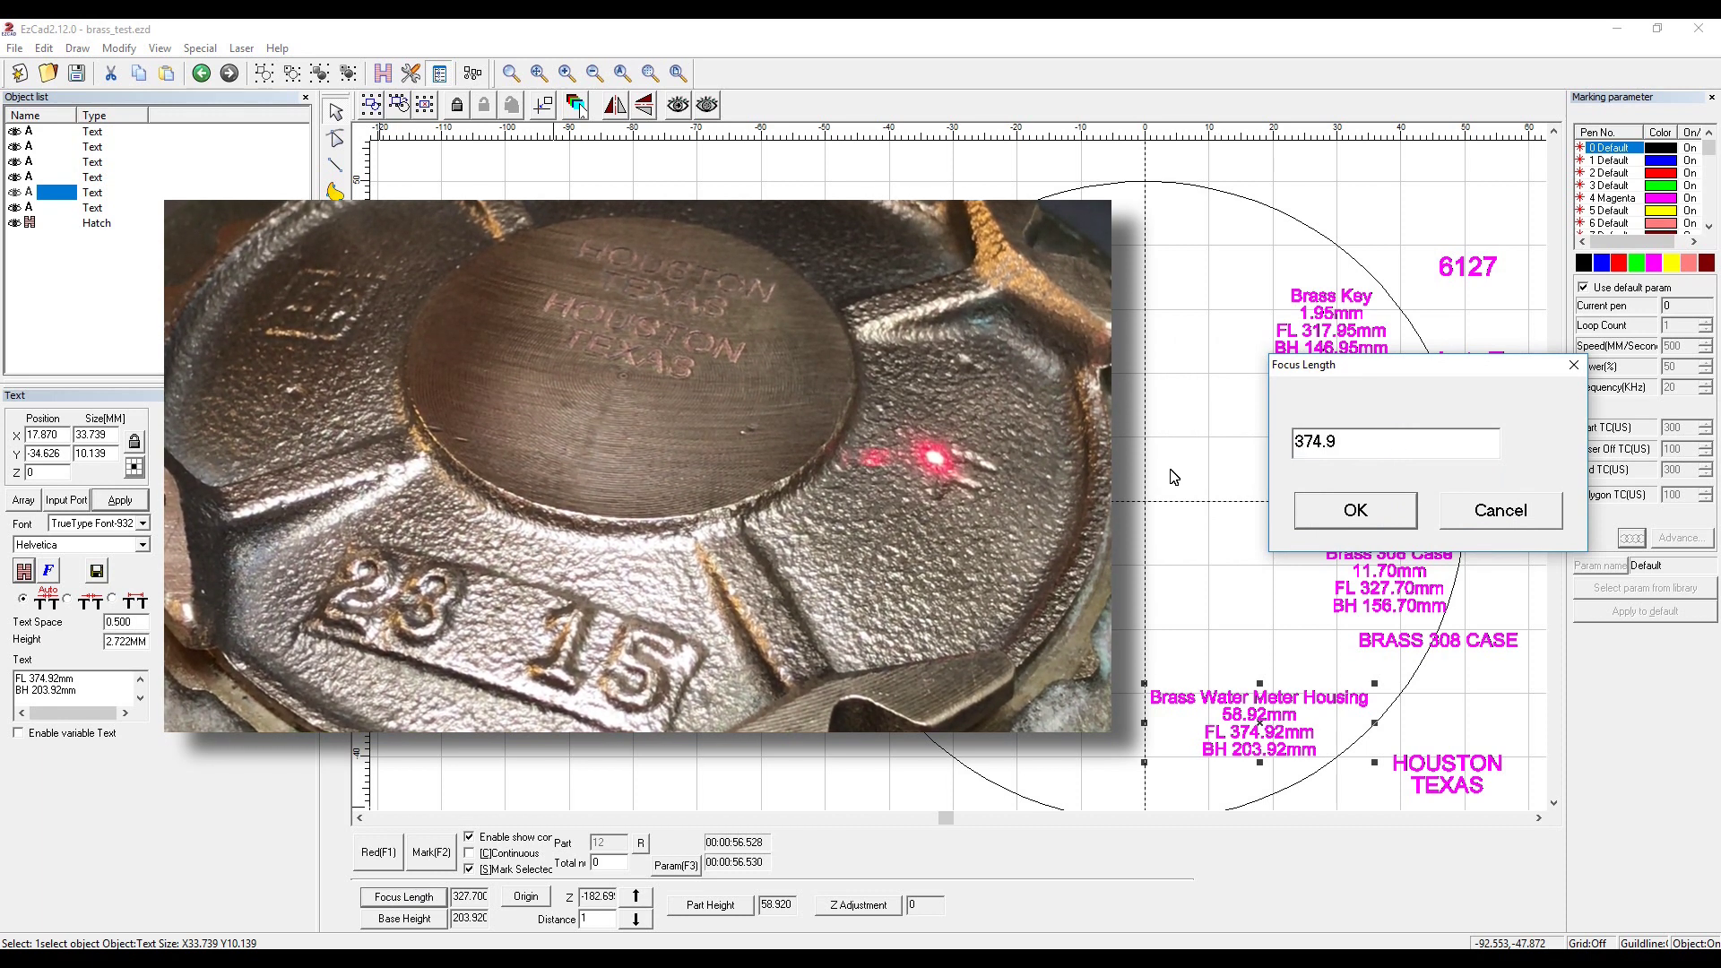
{"action": "type", "text": "2"}
{"action": "left_click", "coordinate": [1362, 509]}
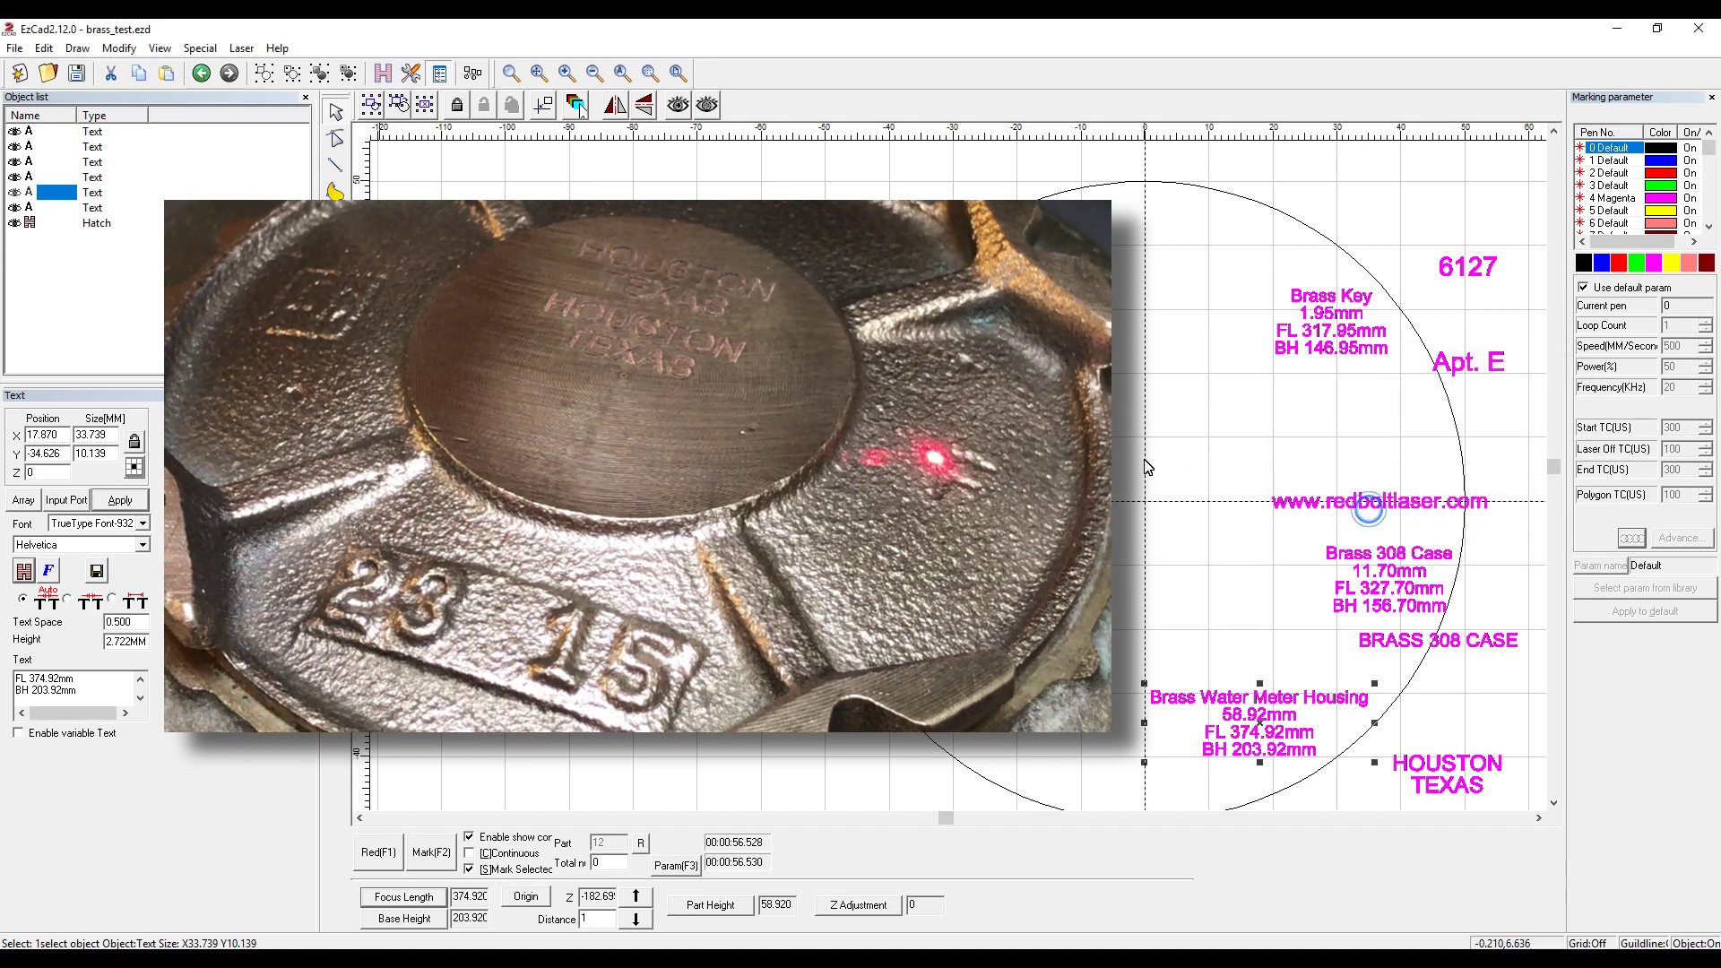
Center the HOUSTON TEXAS text at the origin and preview its outline on the meter lid.
{"action": "left_click", "coordinate": [1458, 787]}
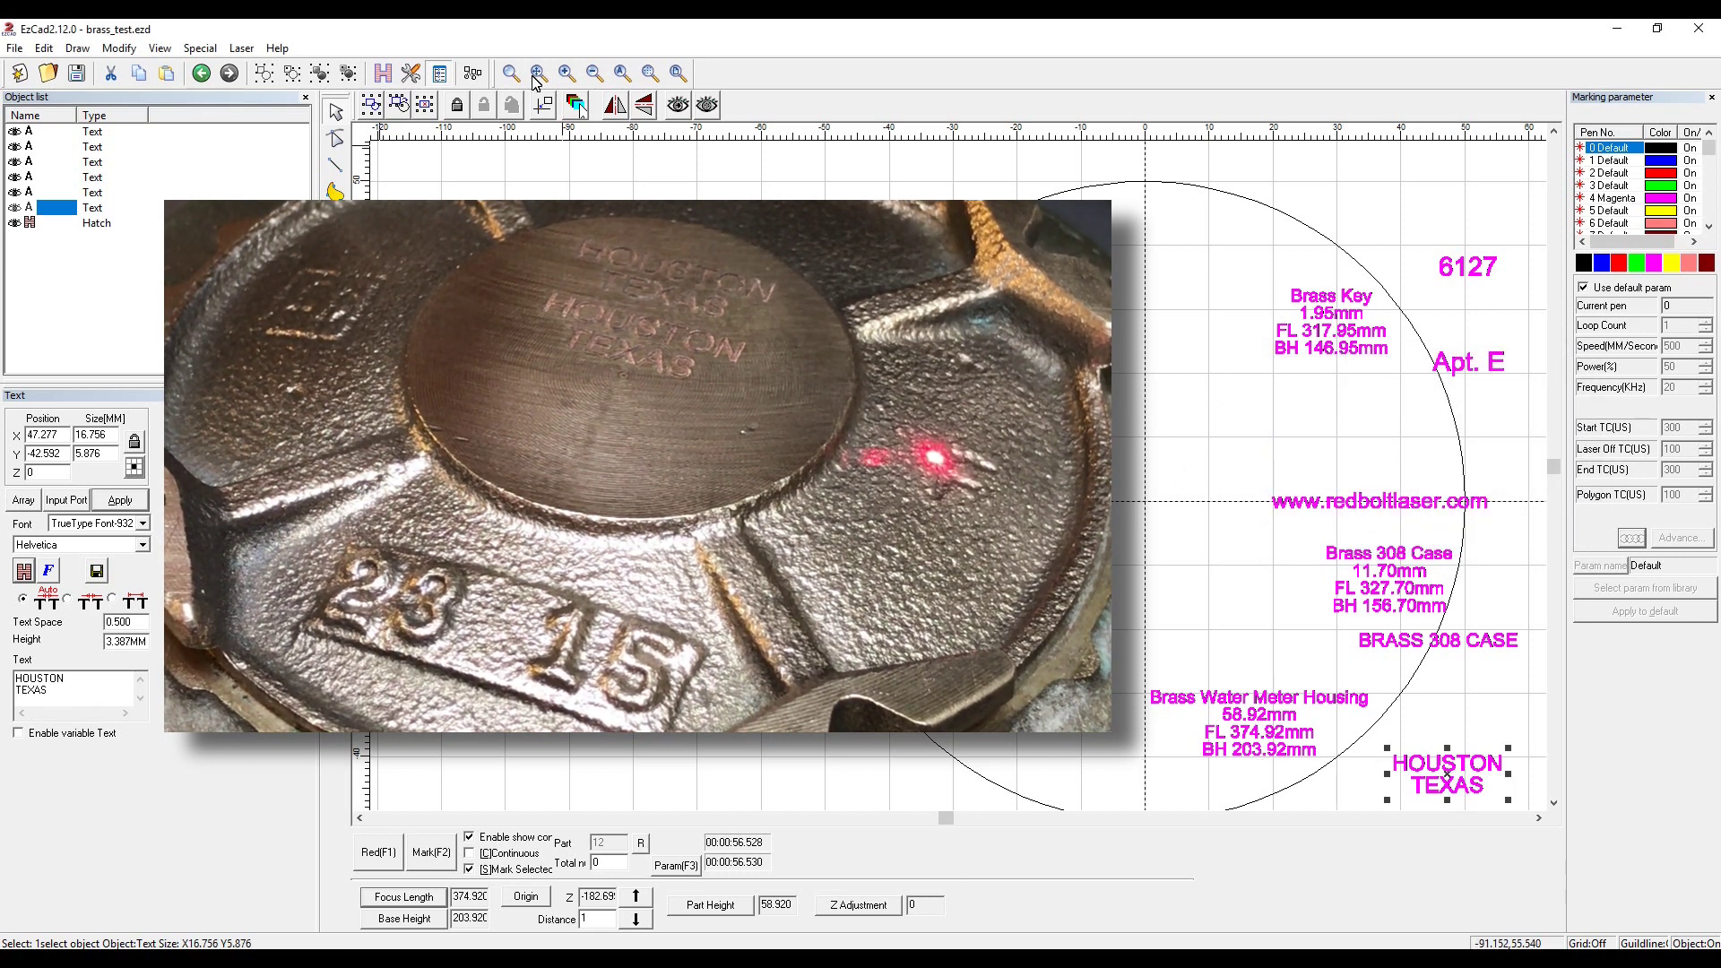
{"action": "left_click", "coordinate": [542, 105]}
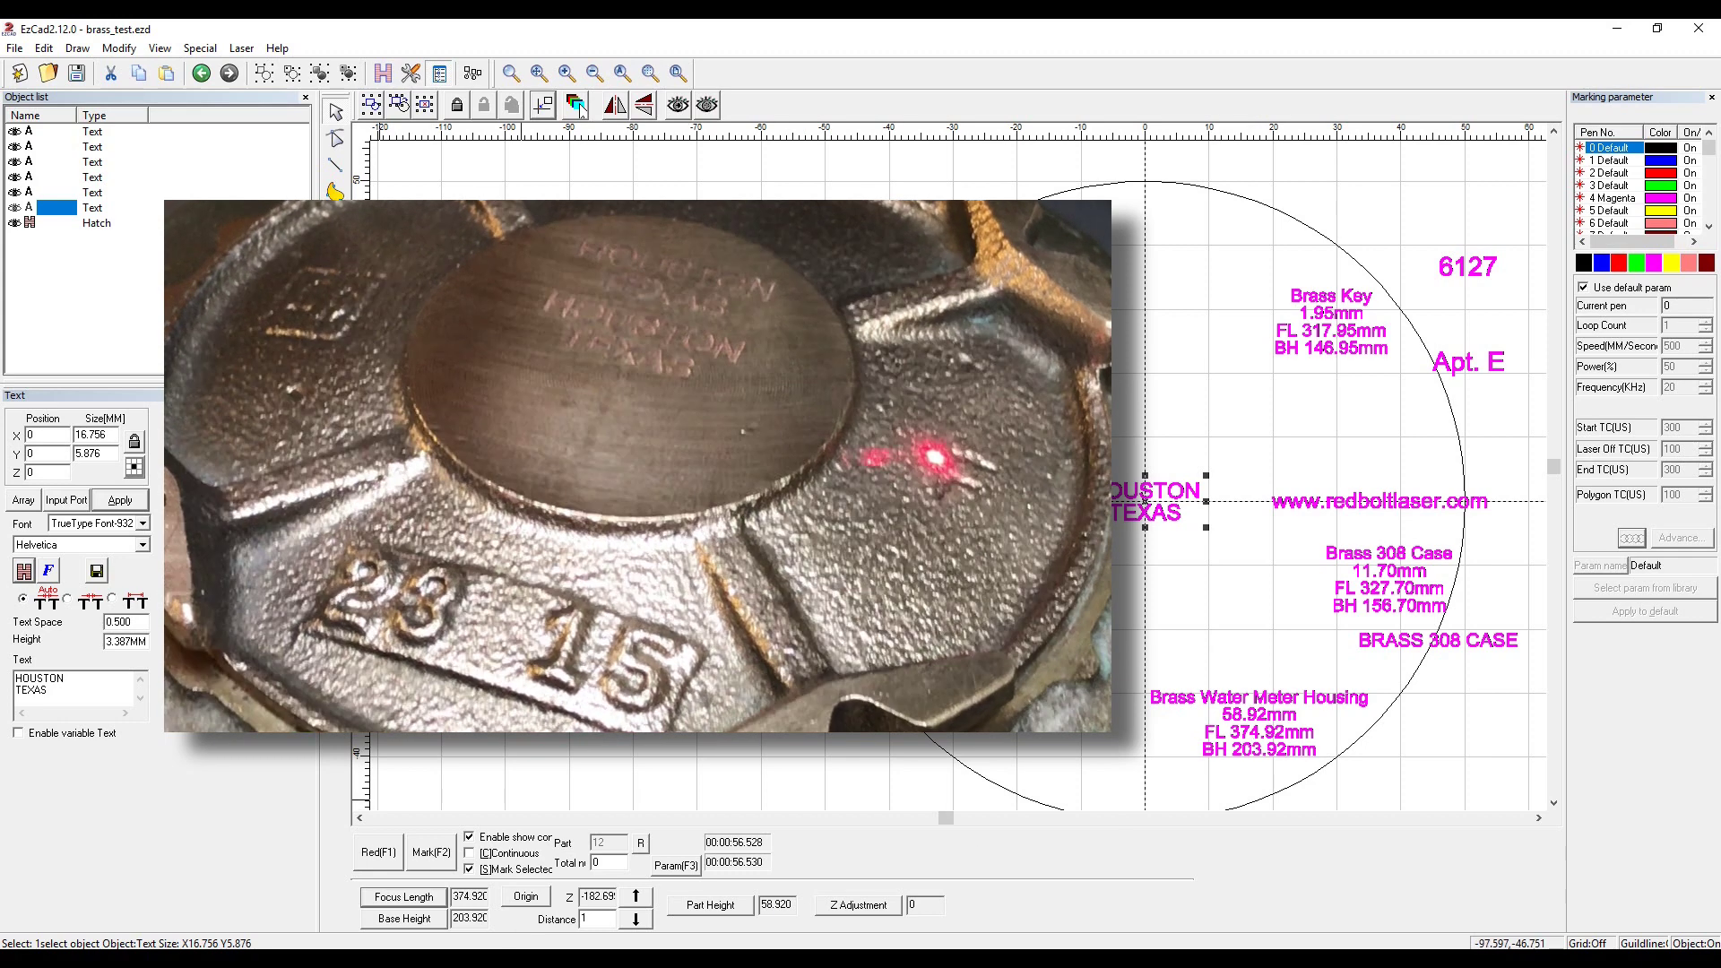
{"action": "left_click", "coordinate": [384, 851]}
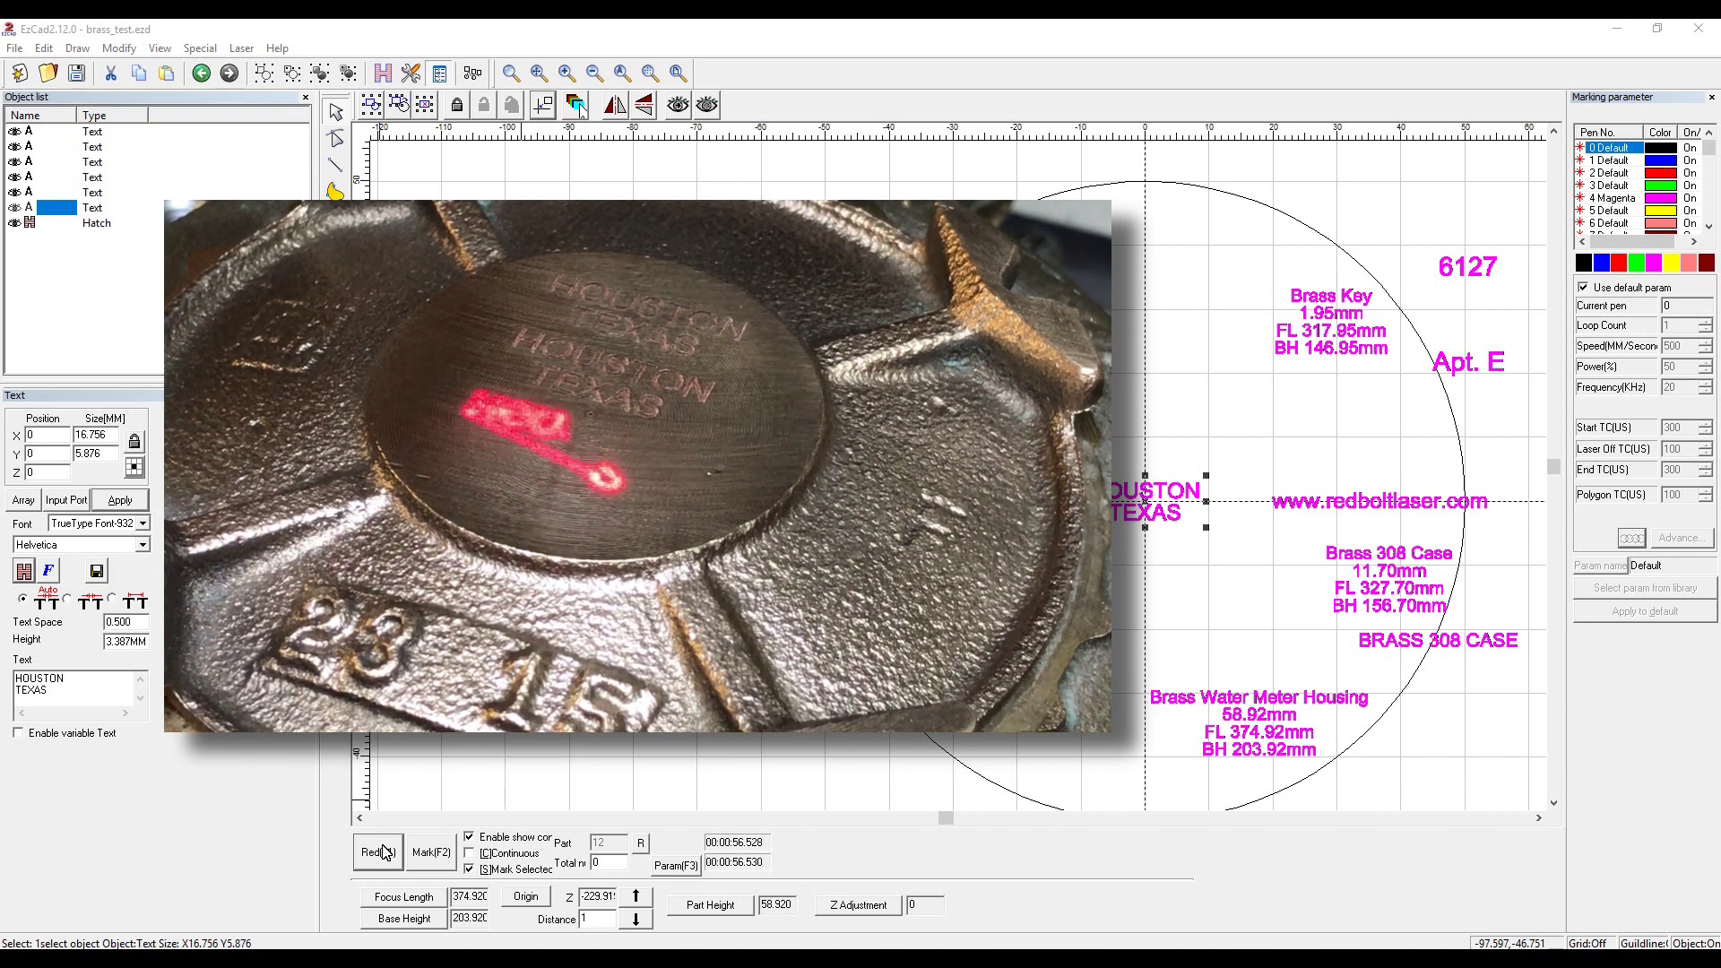
Run Mark (F2) to engrave HOUSTON TEXAS on the water meter lid, bringing the count to 13.
{"action": "left_click", "coordinate": [430, 852]}
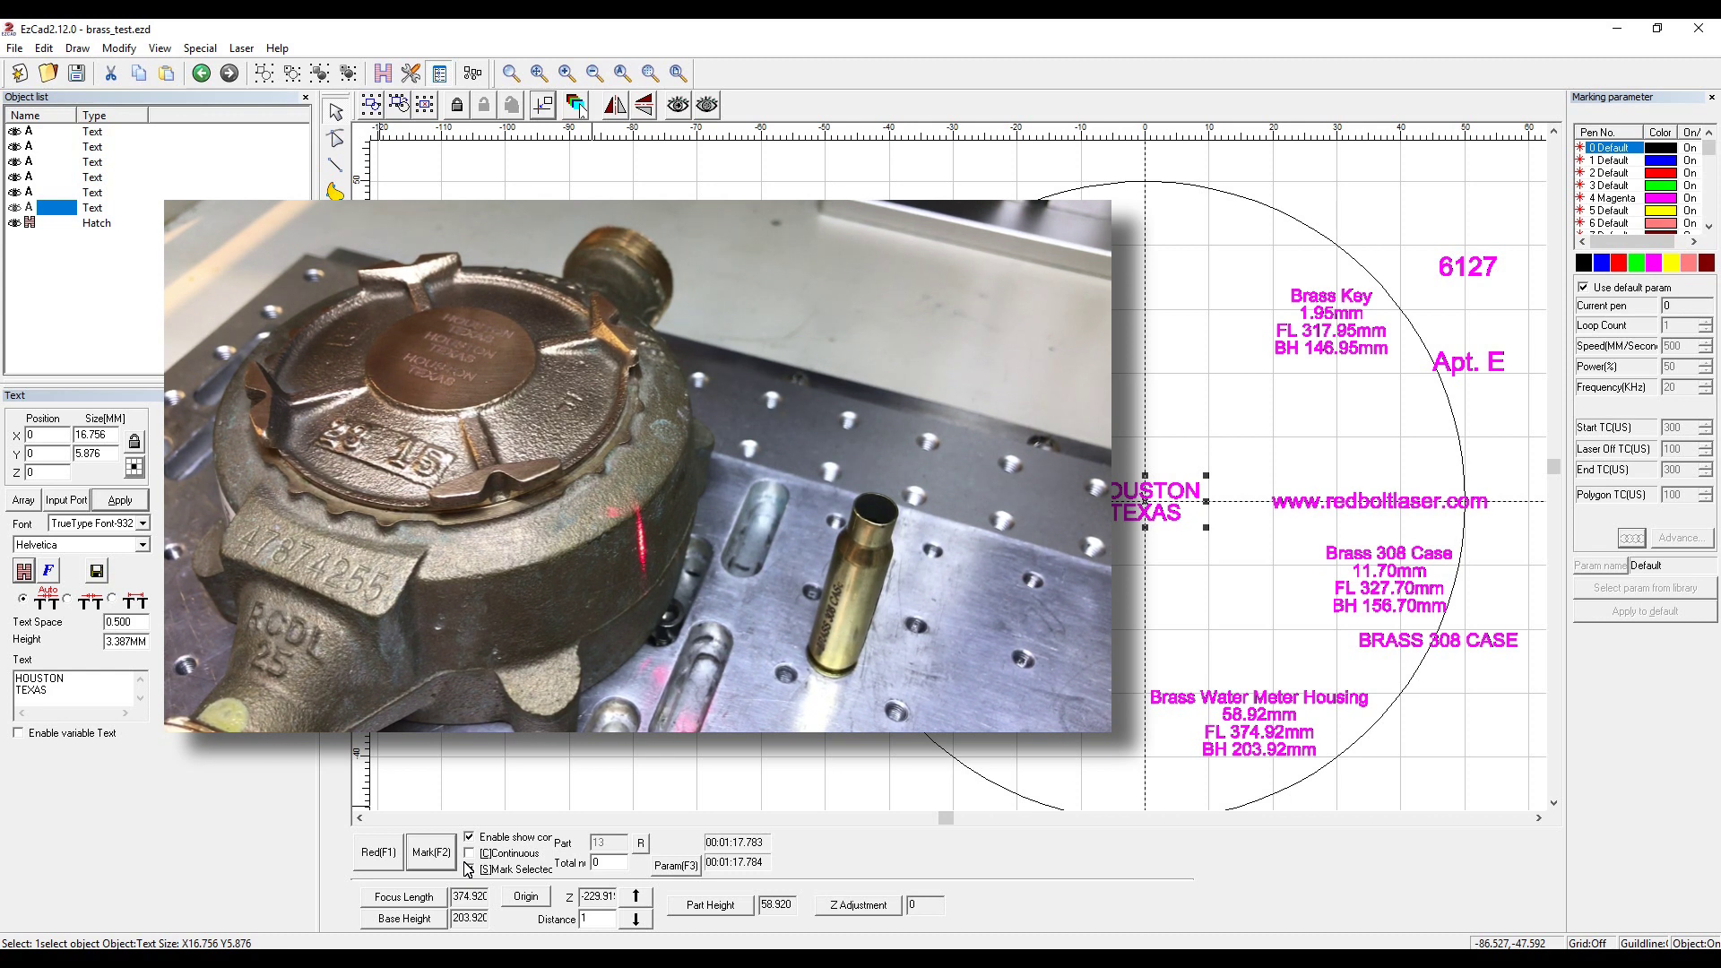
Enable [S]Mark Selected so only the selected HOUSTON TEXAS text gets marked.
{"action": "left_click", "coordinate": [468, 868]}
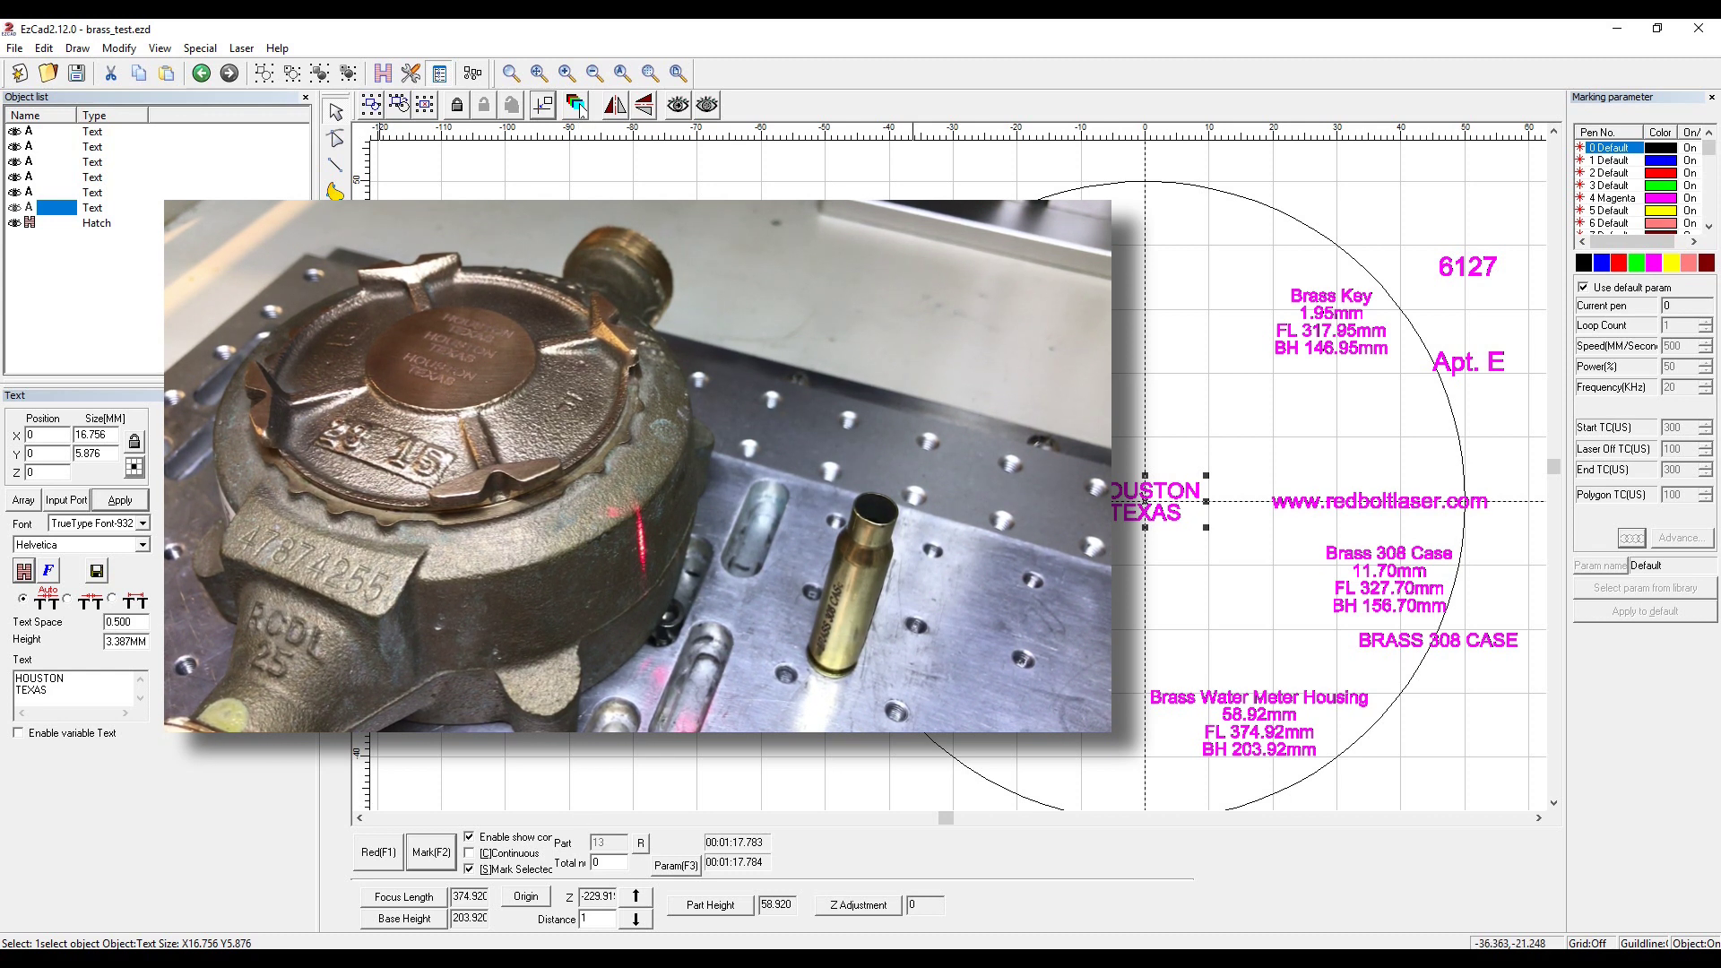